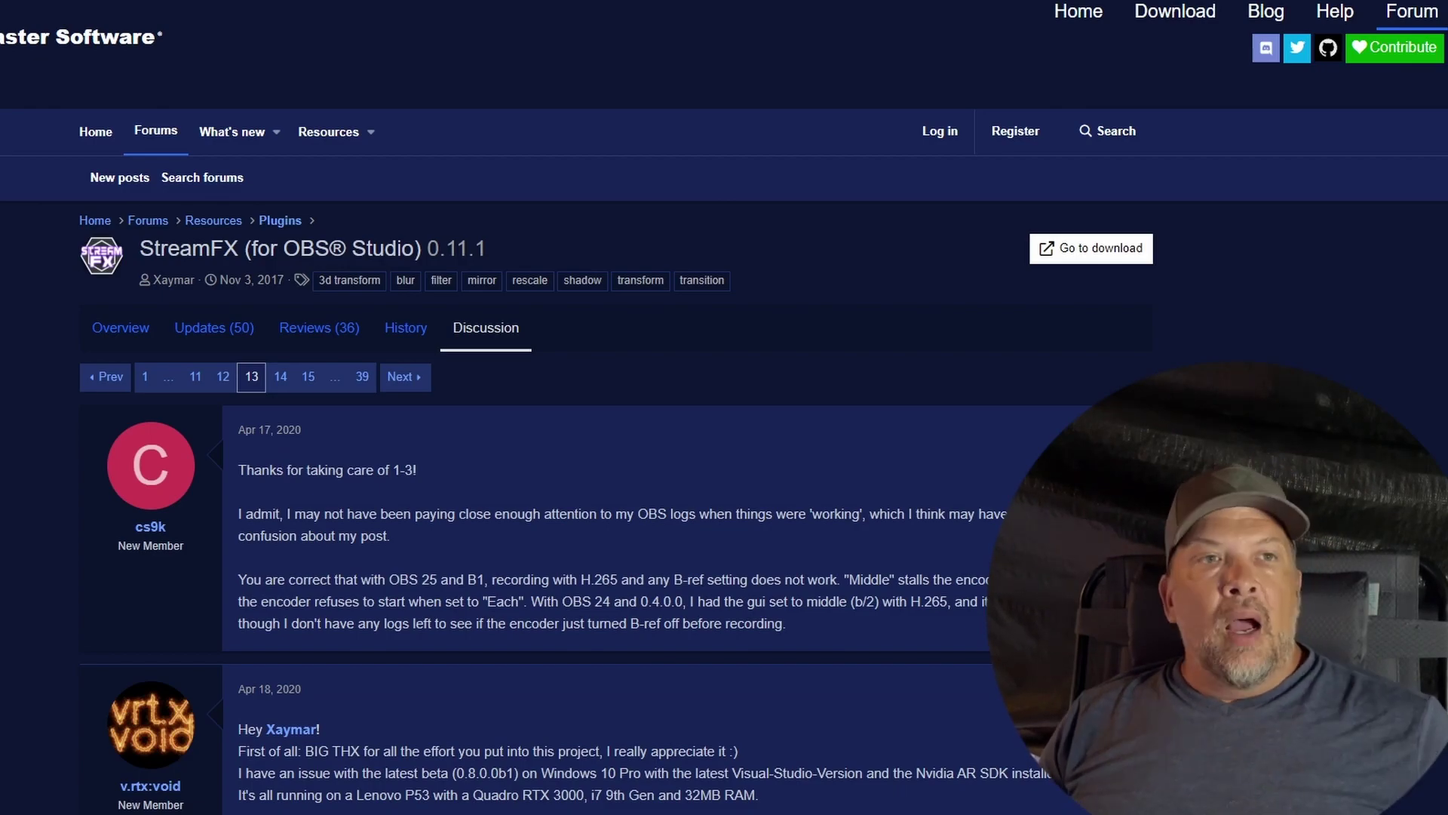
# Go to the StreamFX GitHub release page and scroll down to its System Requirements table
pyautogui.click(1079, 257)
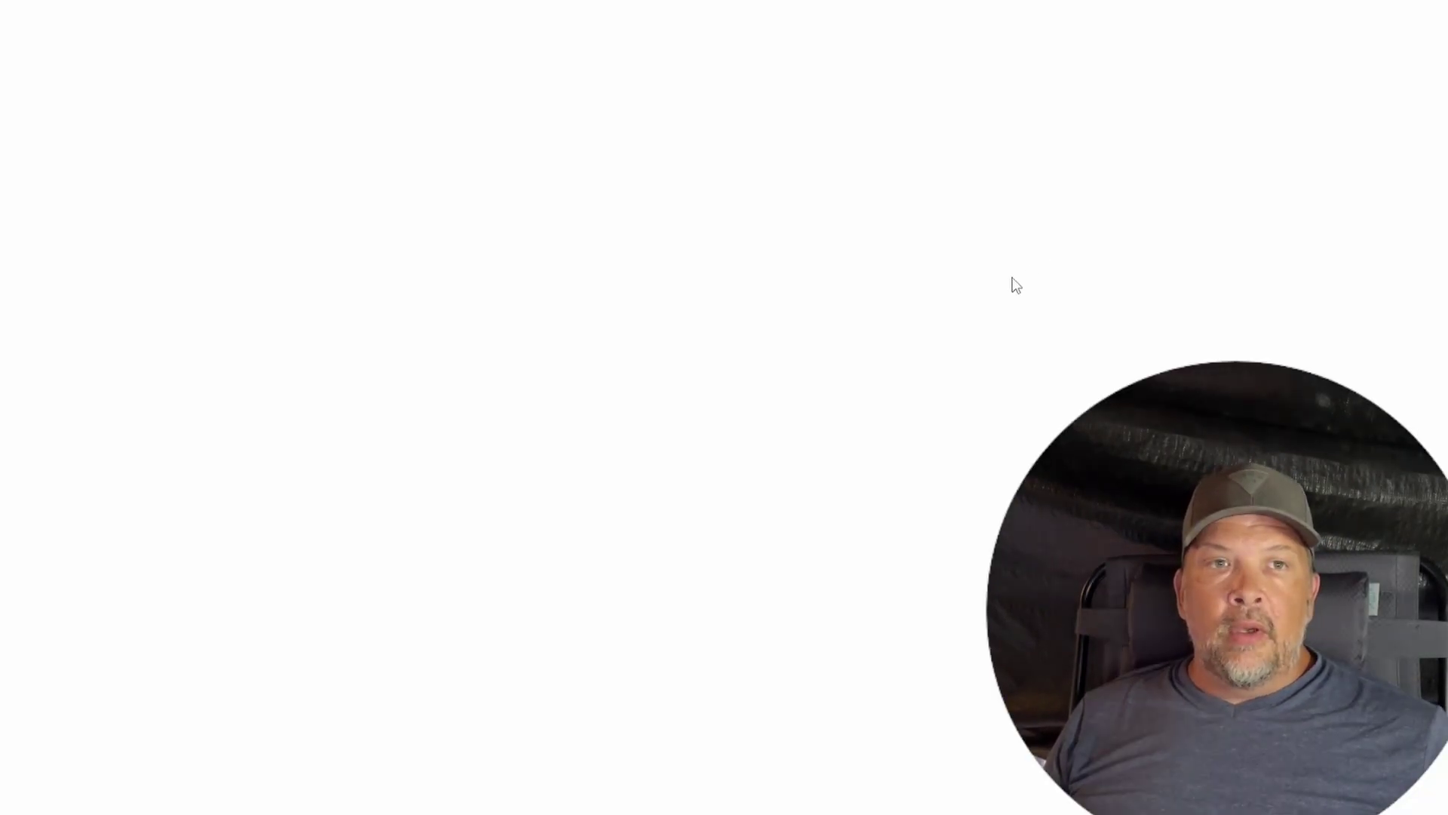
pyautogui.scroll(-6, 554, 446)
pyautogui.scroll(-3, 555, 445)
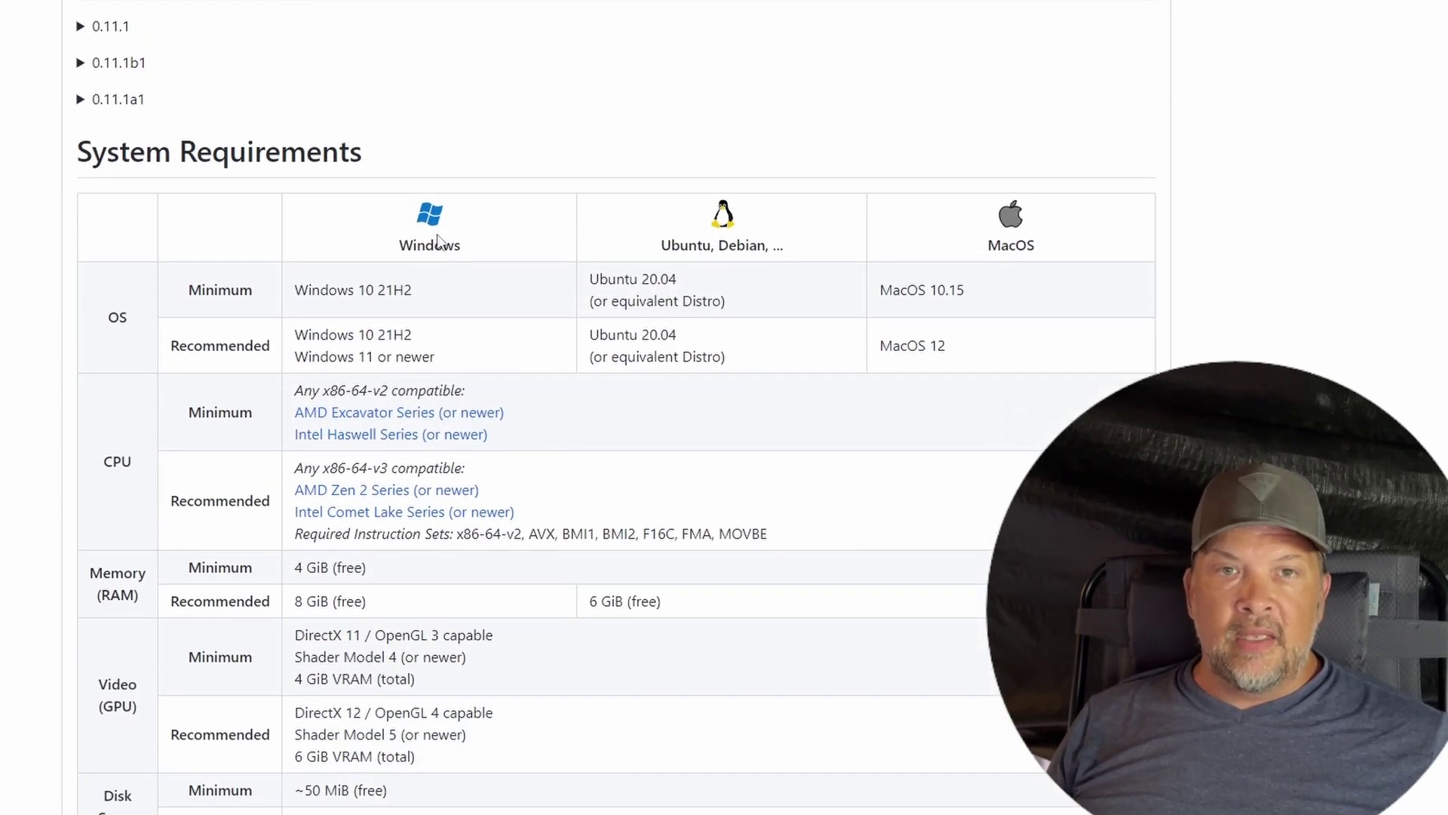
pyautogui.scroll(-9, 411, 337)
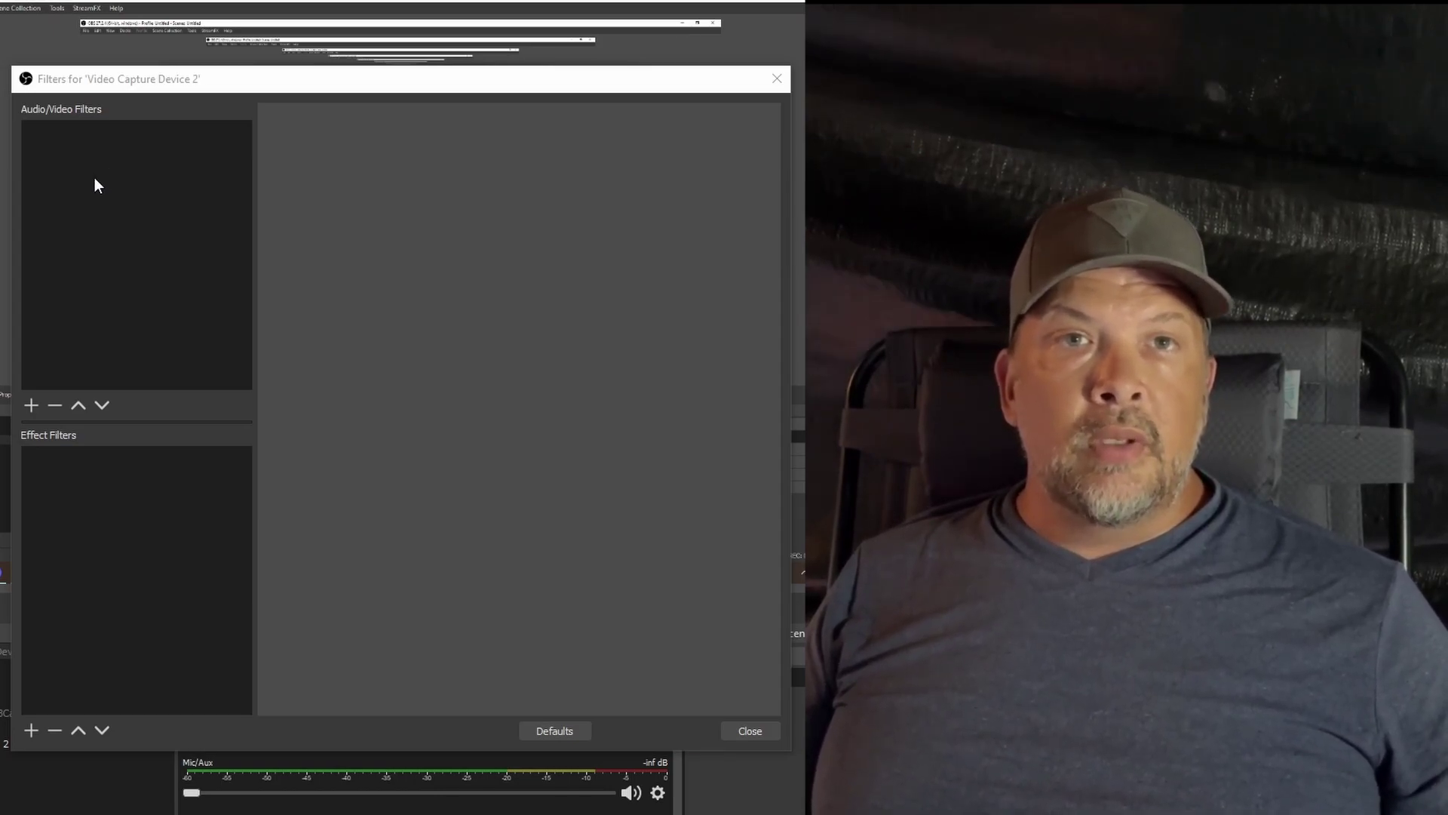
# Add a Background Removal filter to the webcam with its default name
pyautogui.rightClick(93, 178)
pyautogui.moveTo(133, 190)
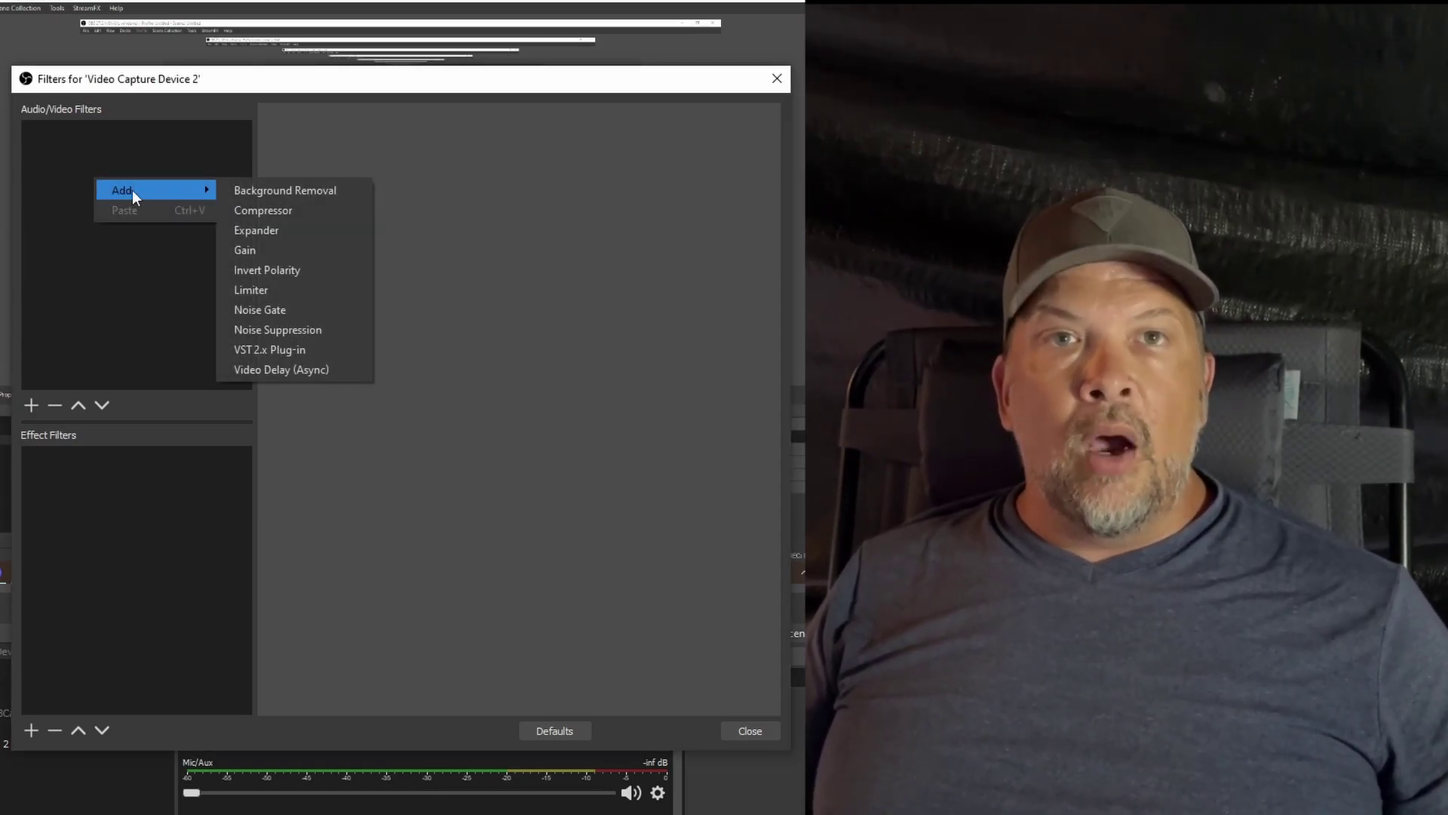
pyautogui.click(319, 190)
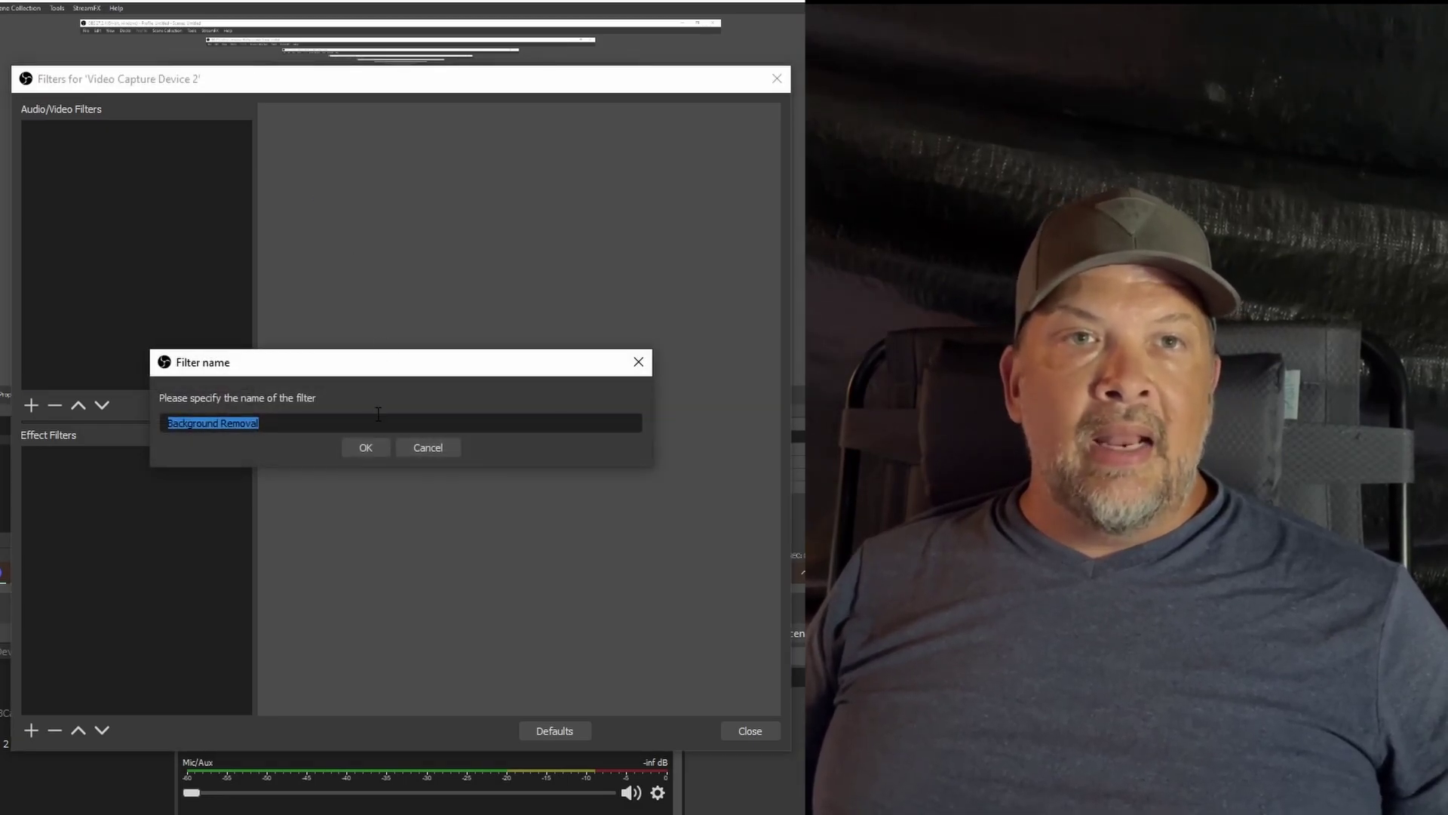
pyautogui.click(363, 453)
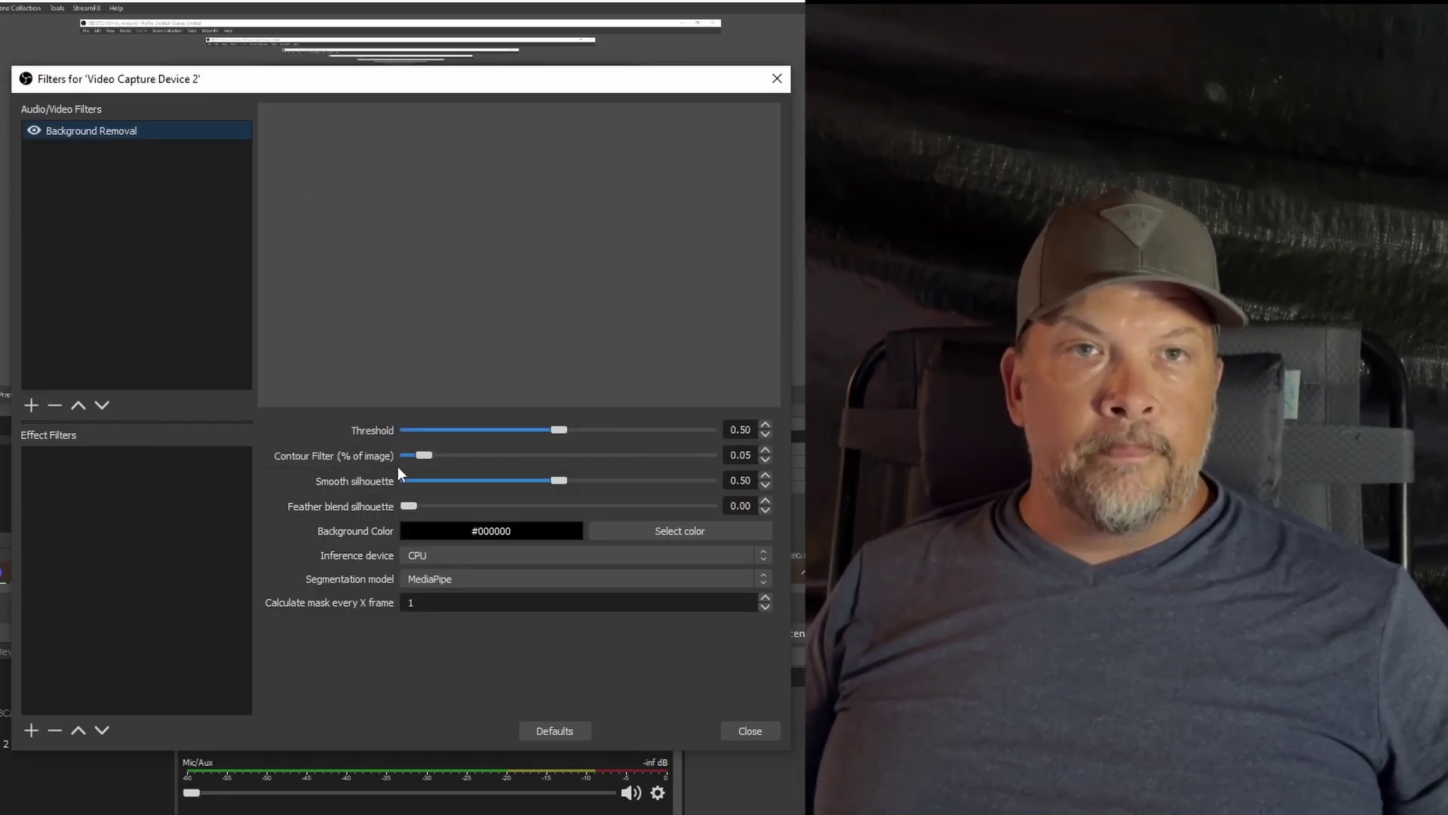
# Keep CPU as inference device and set the segmentation model to MediaPipe after trying SINet
pyautogui.click(527, 552)
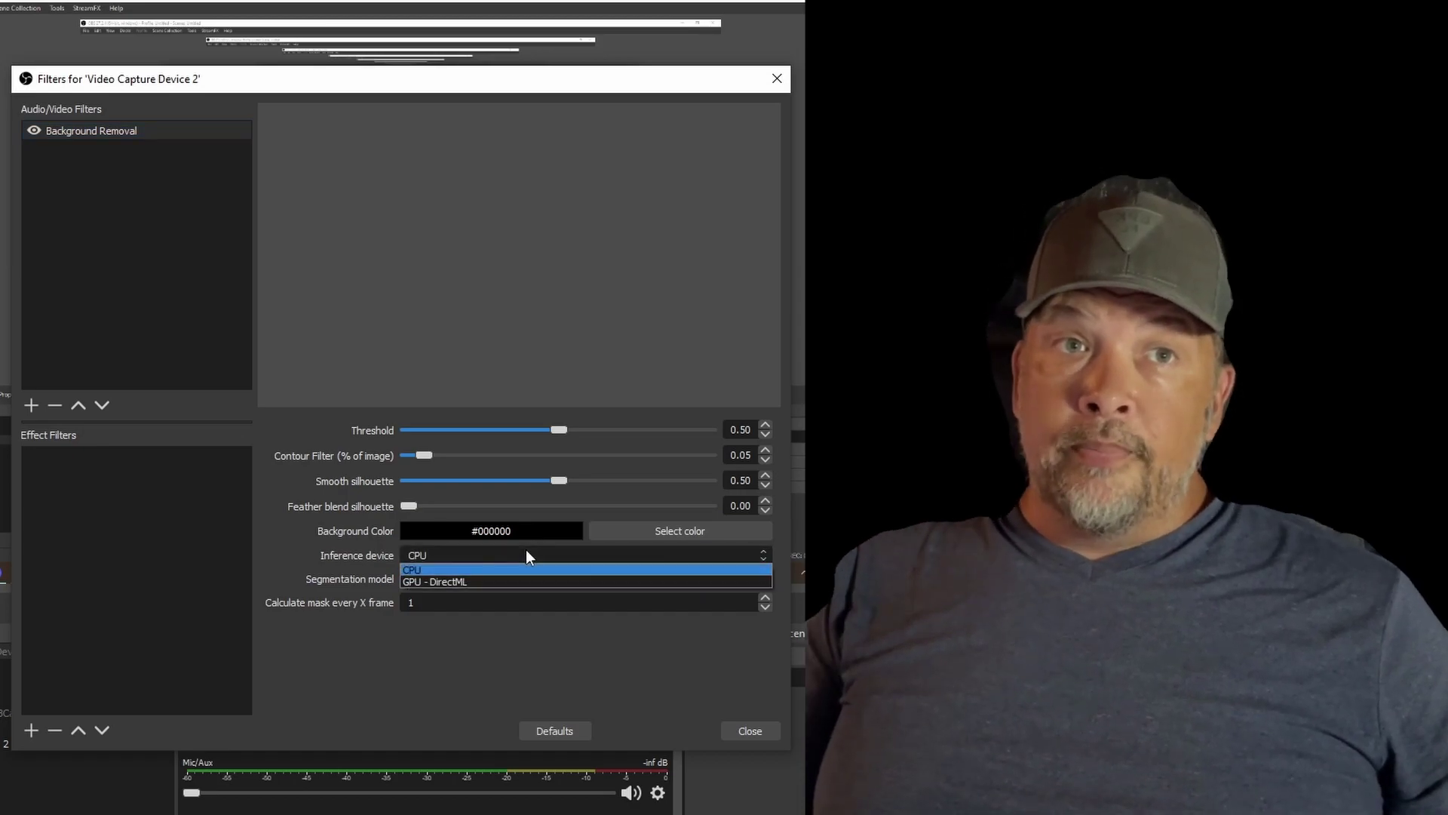
pyautogui.click(527, 551)
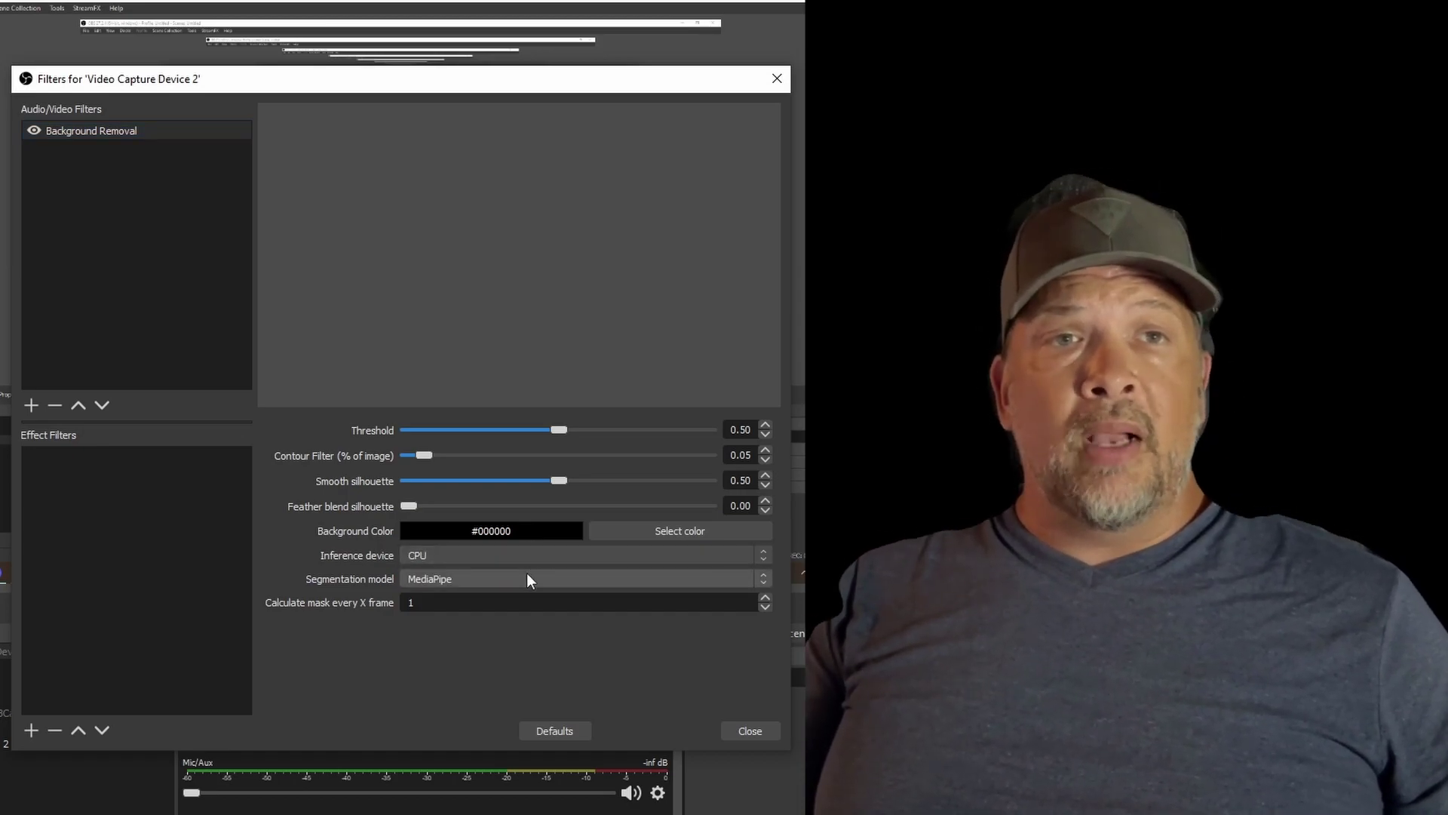
pyautogui.click(527, 575)
pyautogui.click(519, 593)
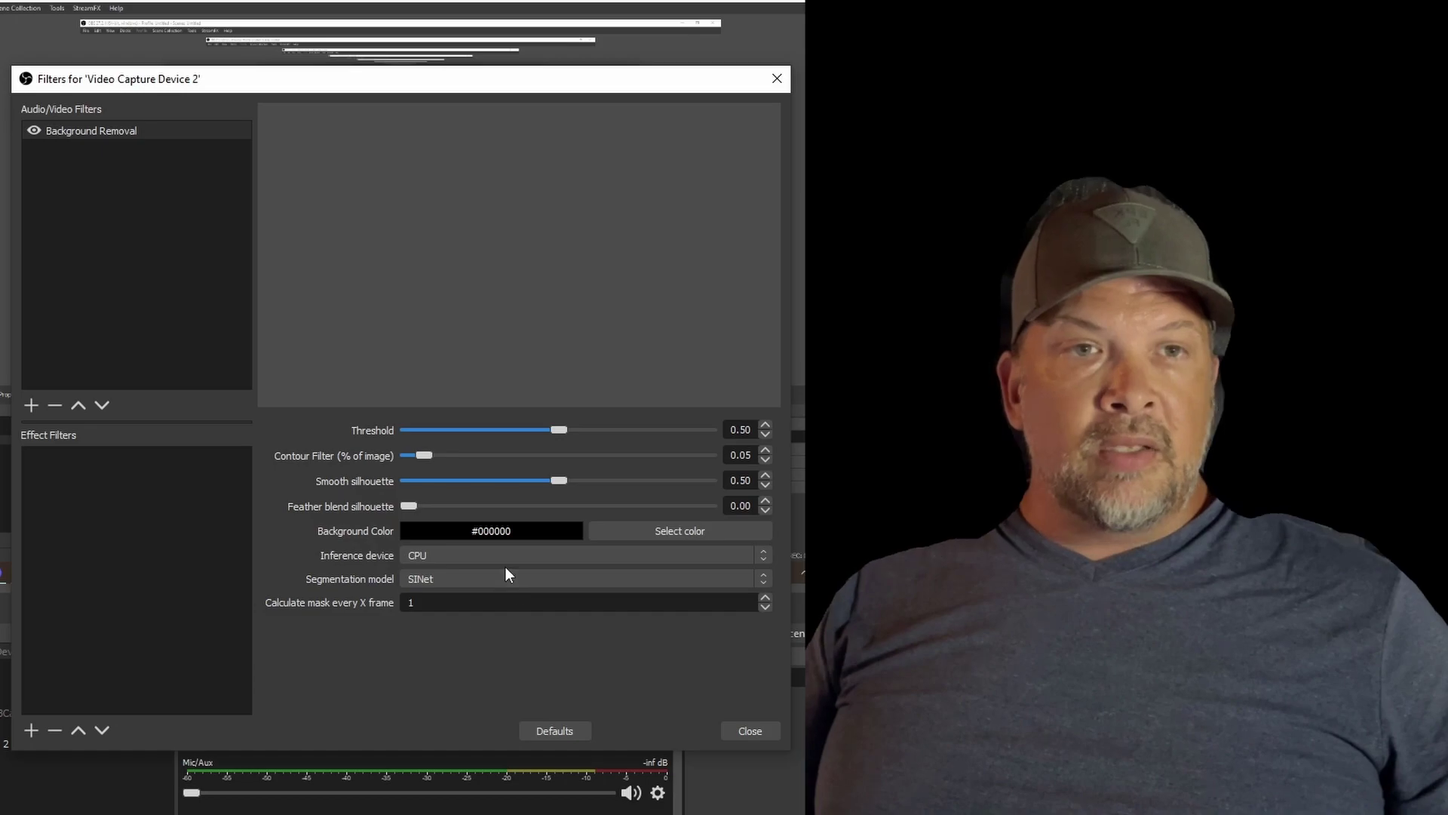
pyautogui.click(505, 571)
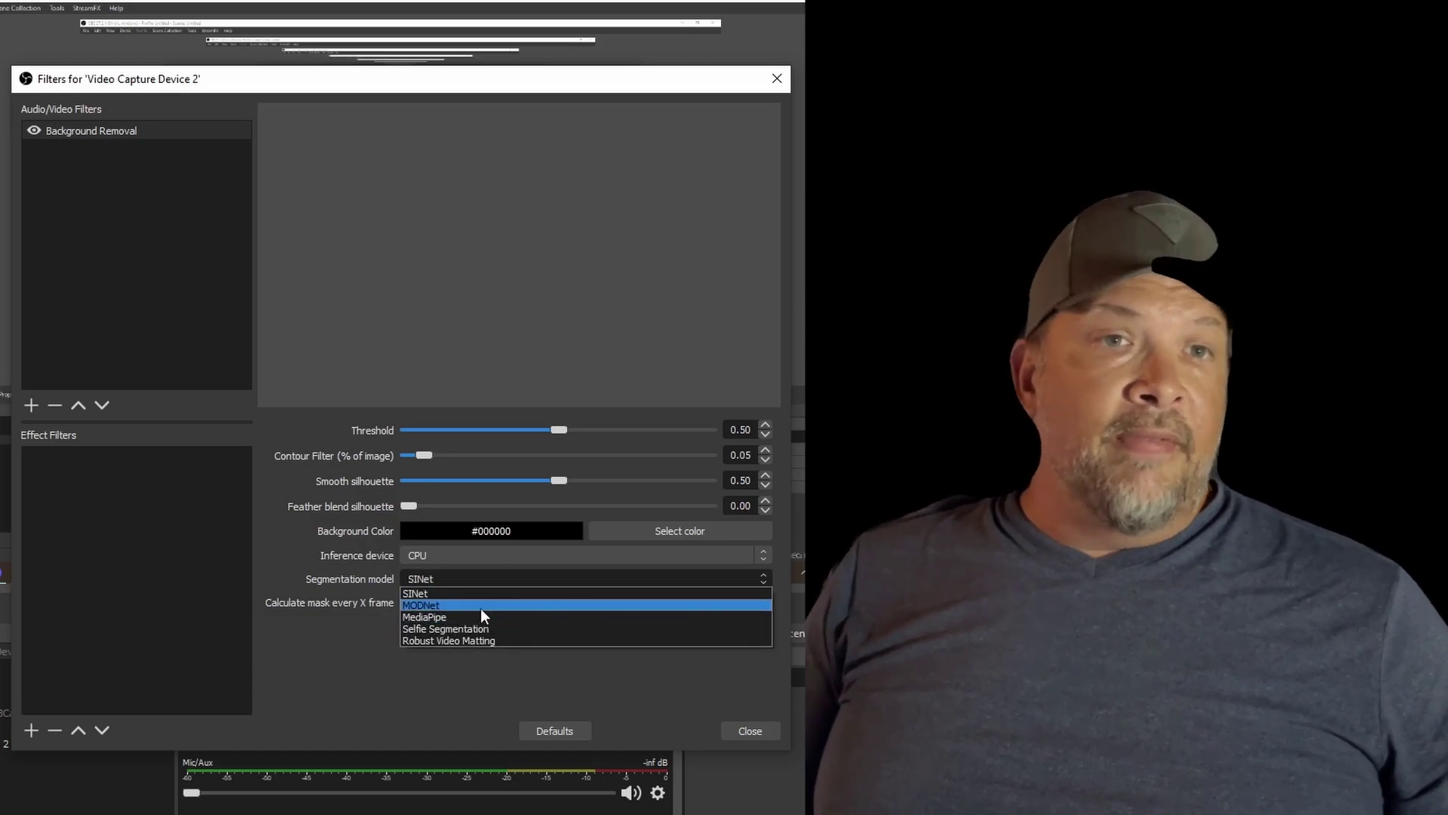
pyautogui.click(480, 616)
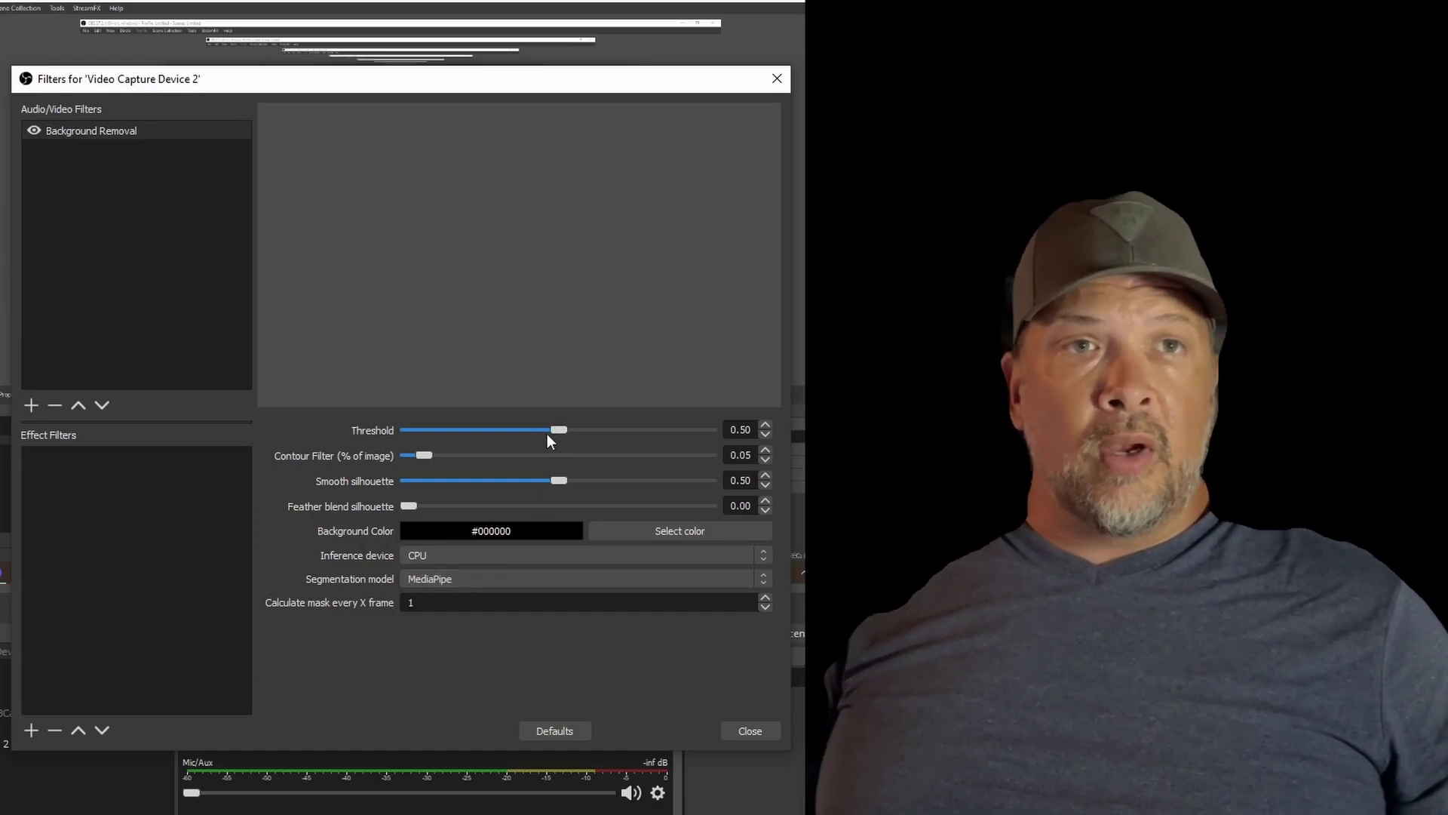
# Set threshold 0.50, contour filter 0.28 and smooth silhouette 0.65
pyautogui.moveTo(547, 430); pyautogui.dragTo(511, 432)
pyautogui.moveTo(428, 455); pyautogui.dragTo(484, 461)
pyautogui.moveTo(564, 481); pyautogui.dragTo(608, 481)
pyautogui.moveTo(459, 455); pyautogui.dragTo(559, 431)
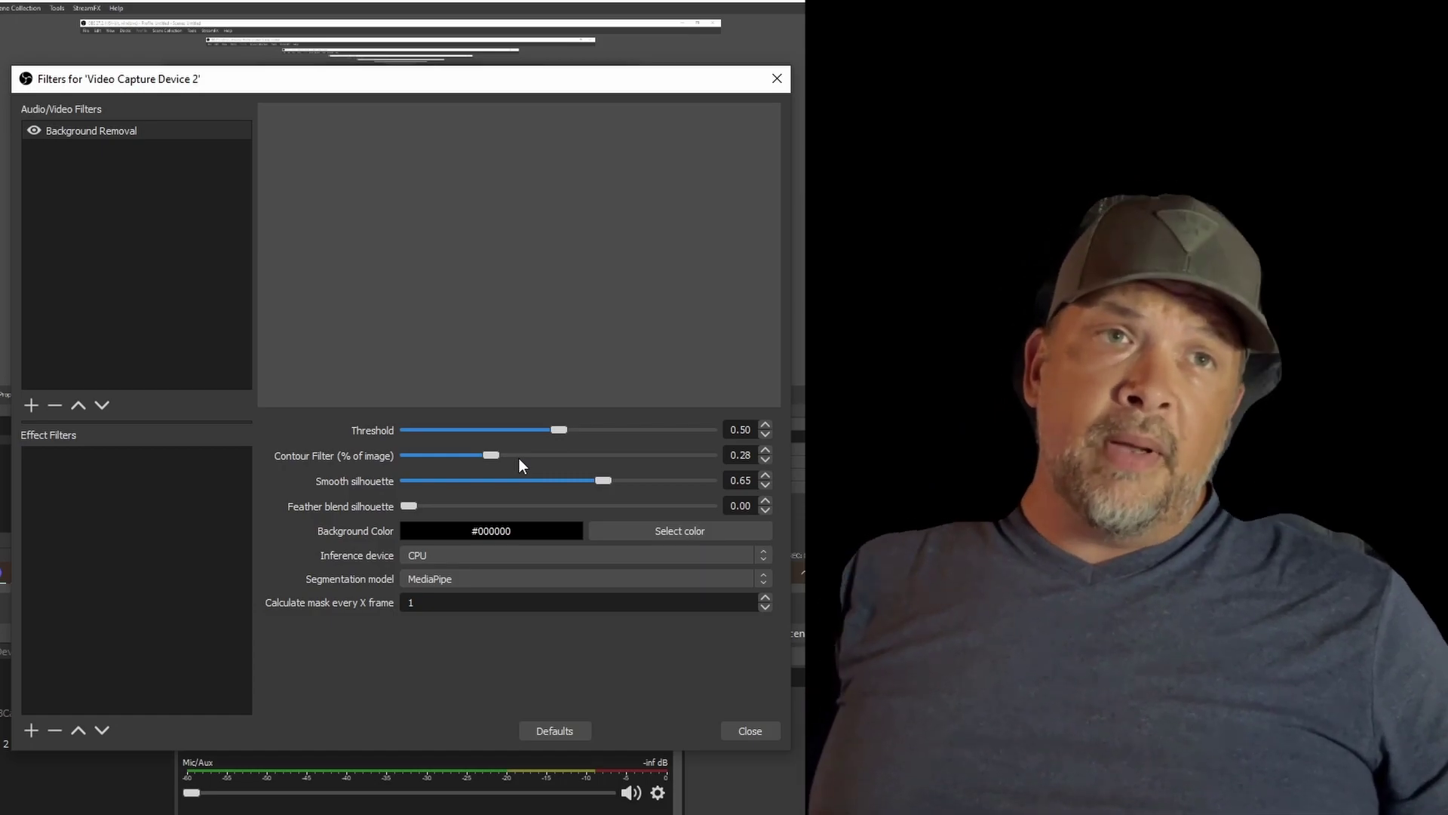
# Change the removed background colour to pure green #00ff00
pyautogui.click(623, 528)
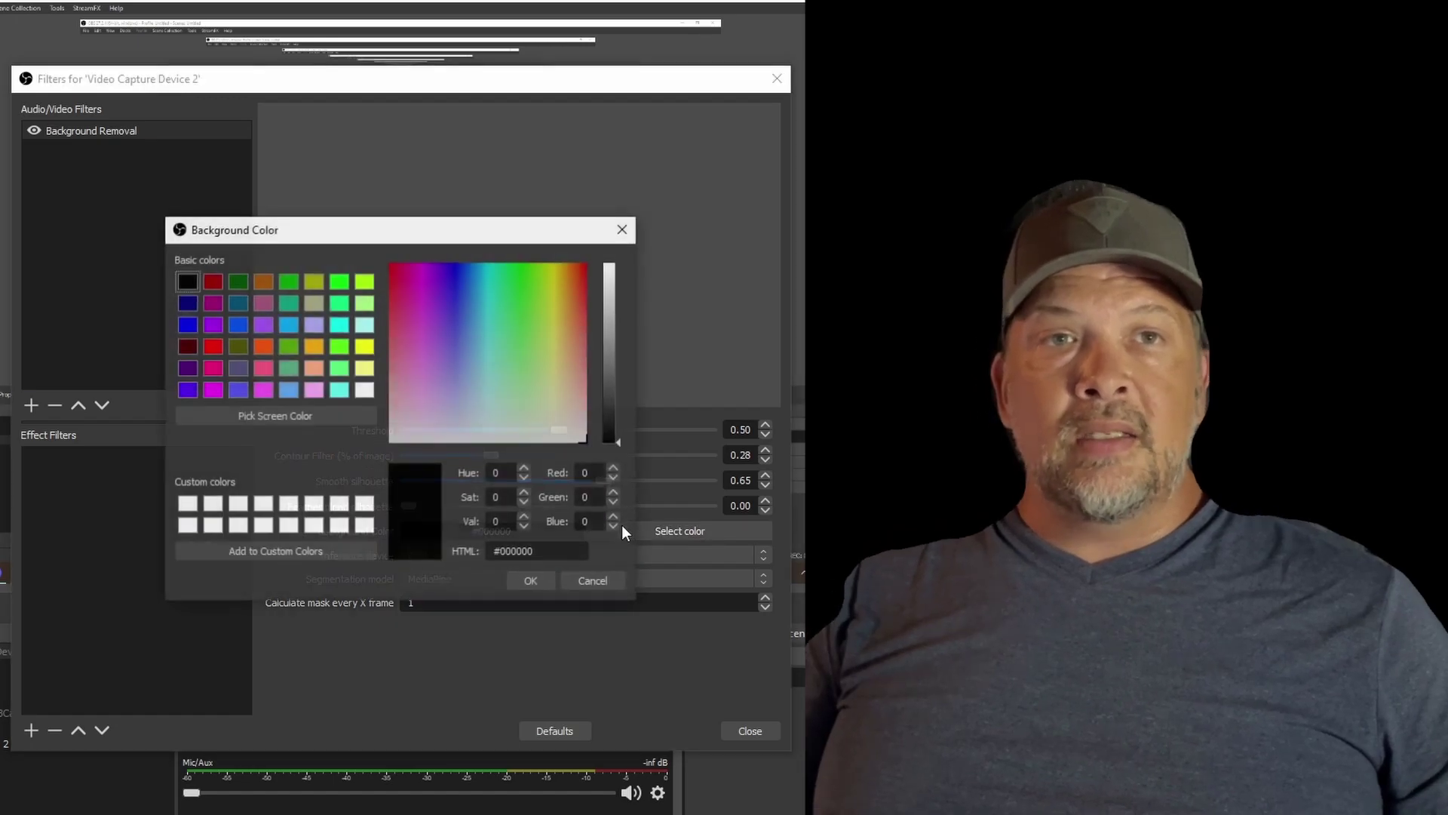
pyautogui.click(341, 284)
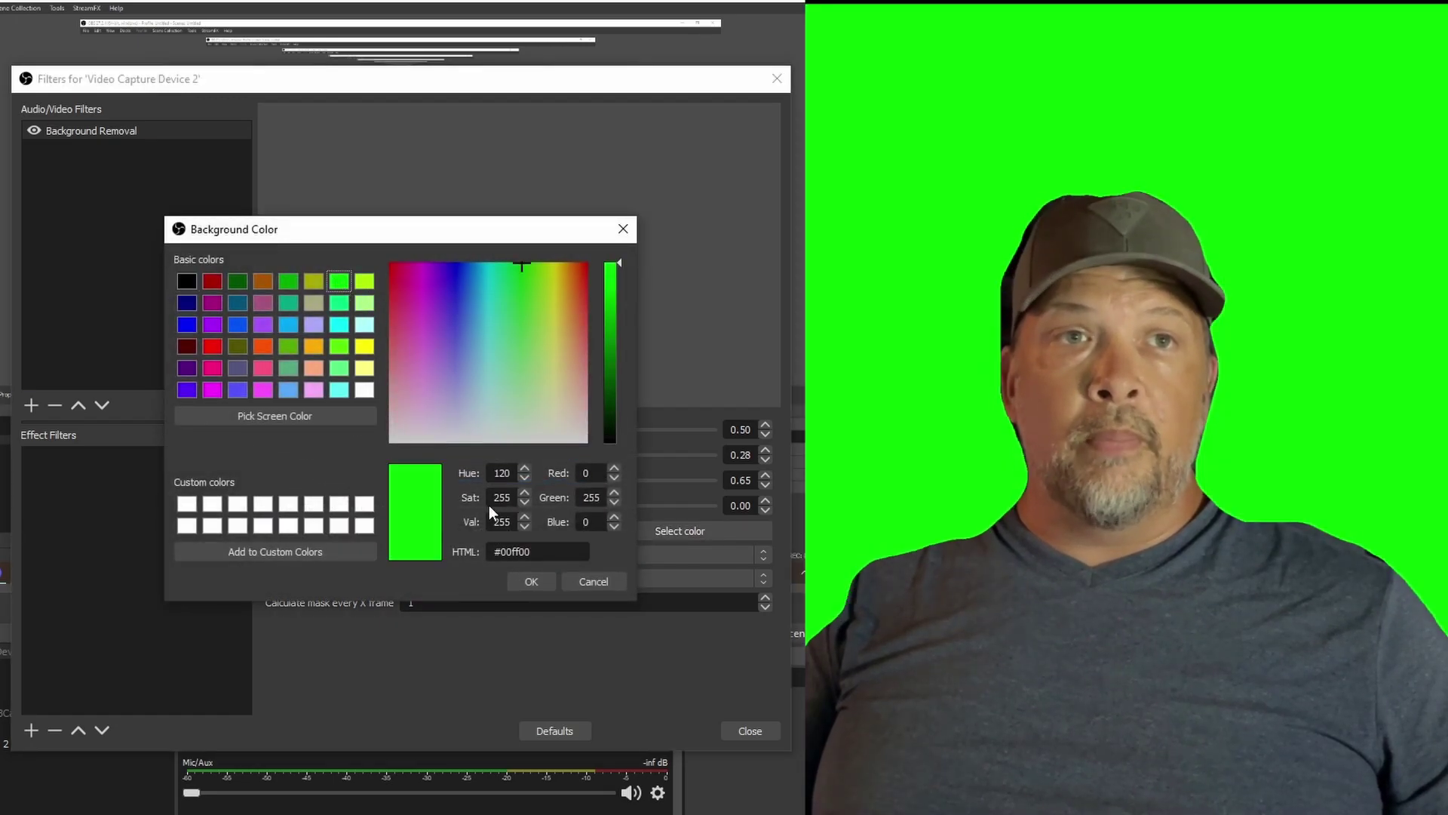
pyautogui.click(528, 581)
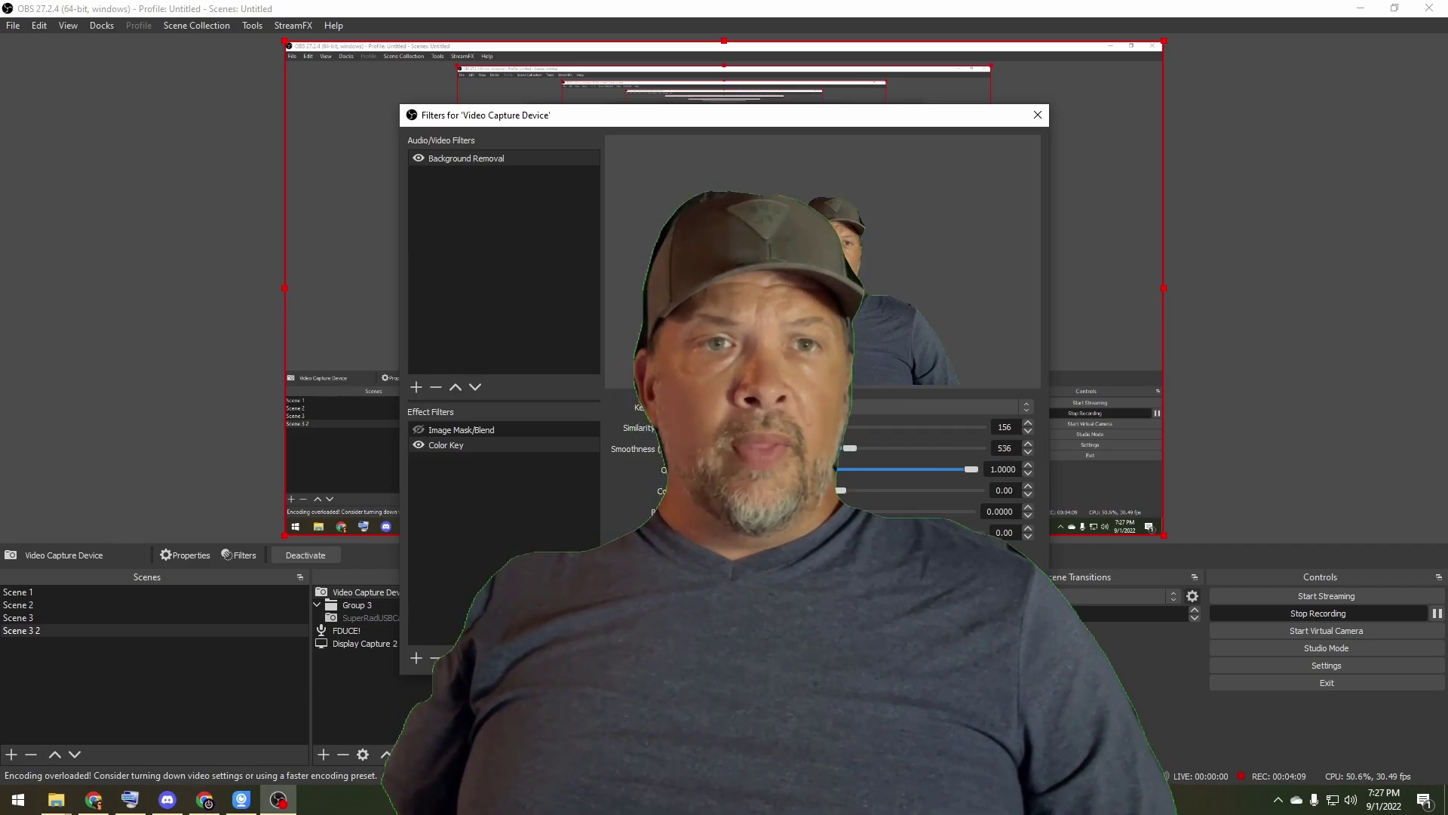
# Set Color Key contrast to -0.07, close the filters, and select the webcam source
pyautogui.moveTo(840, 490); pyautogui.dragTo(822, 490)
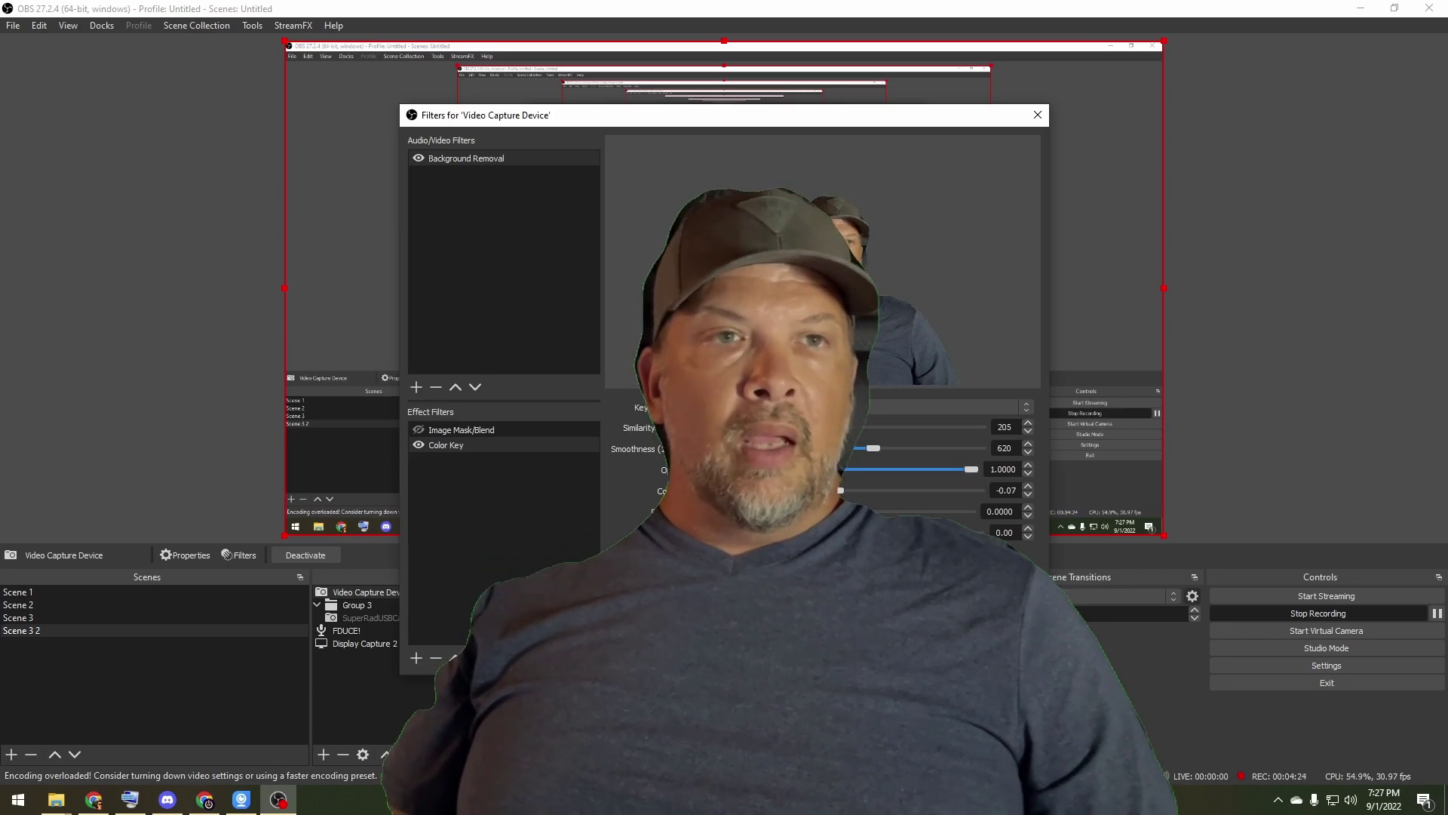
pyautogui.press('Escape')
pyautogui.click(1103, 428)
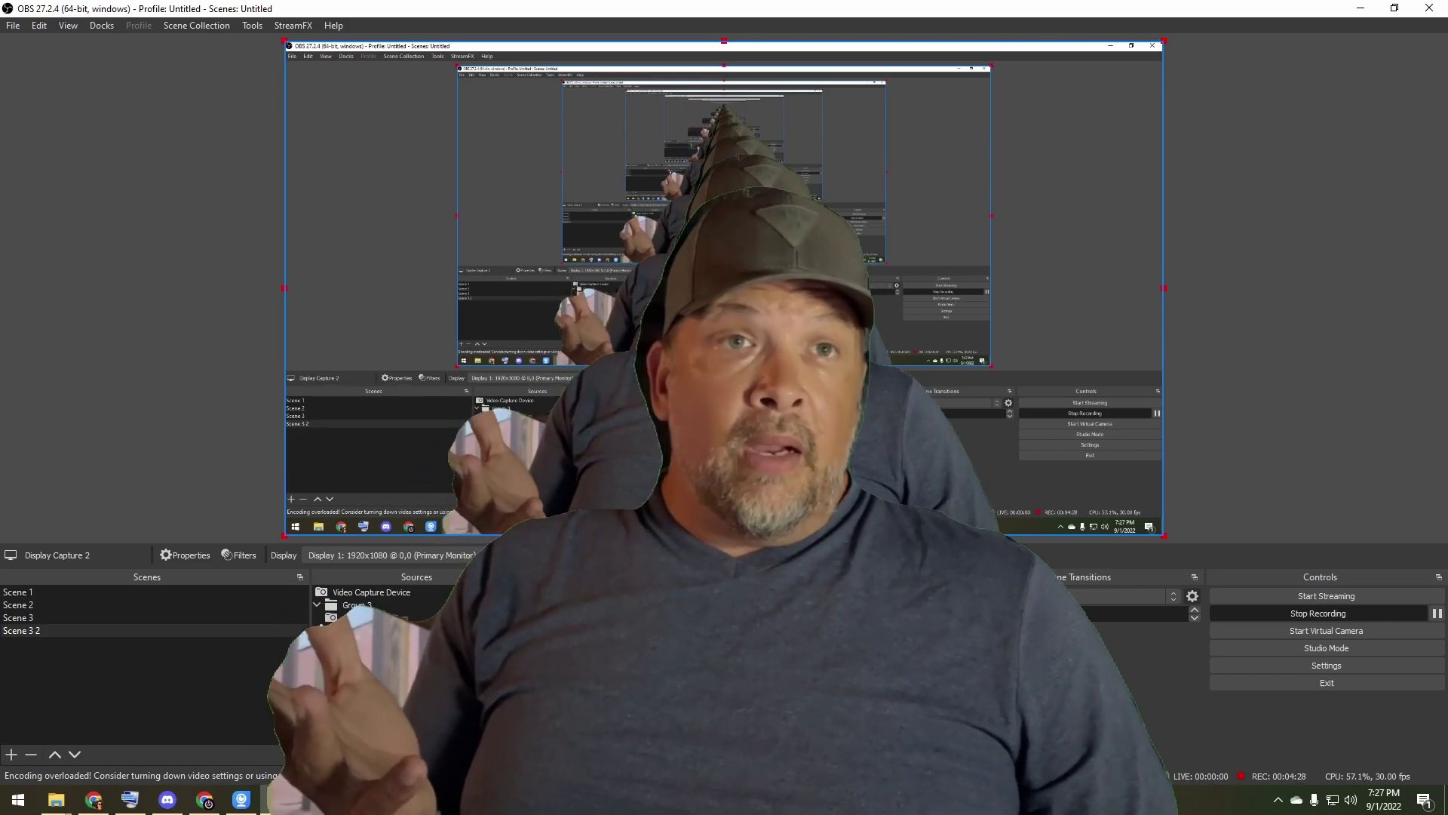
pyautogui.click(371, 591)
# Shrink the webcam and position it in the preview's bottom-right corner
pyautogui.moveTo(284, 42); pyautogui.dragTo(930, 403)
pyautogui.moveTo(1033, 469); pyautogui.dragTo(1068, 470)
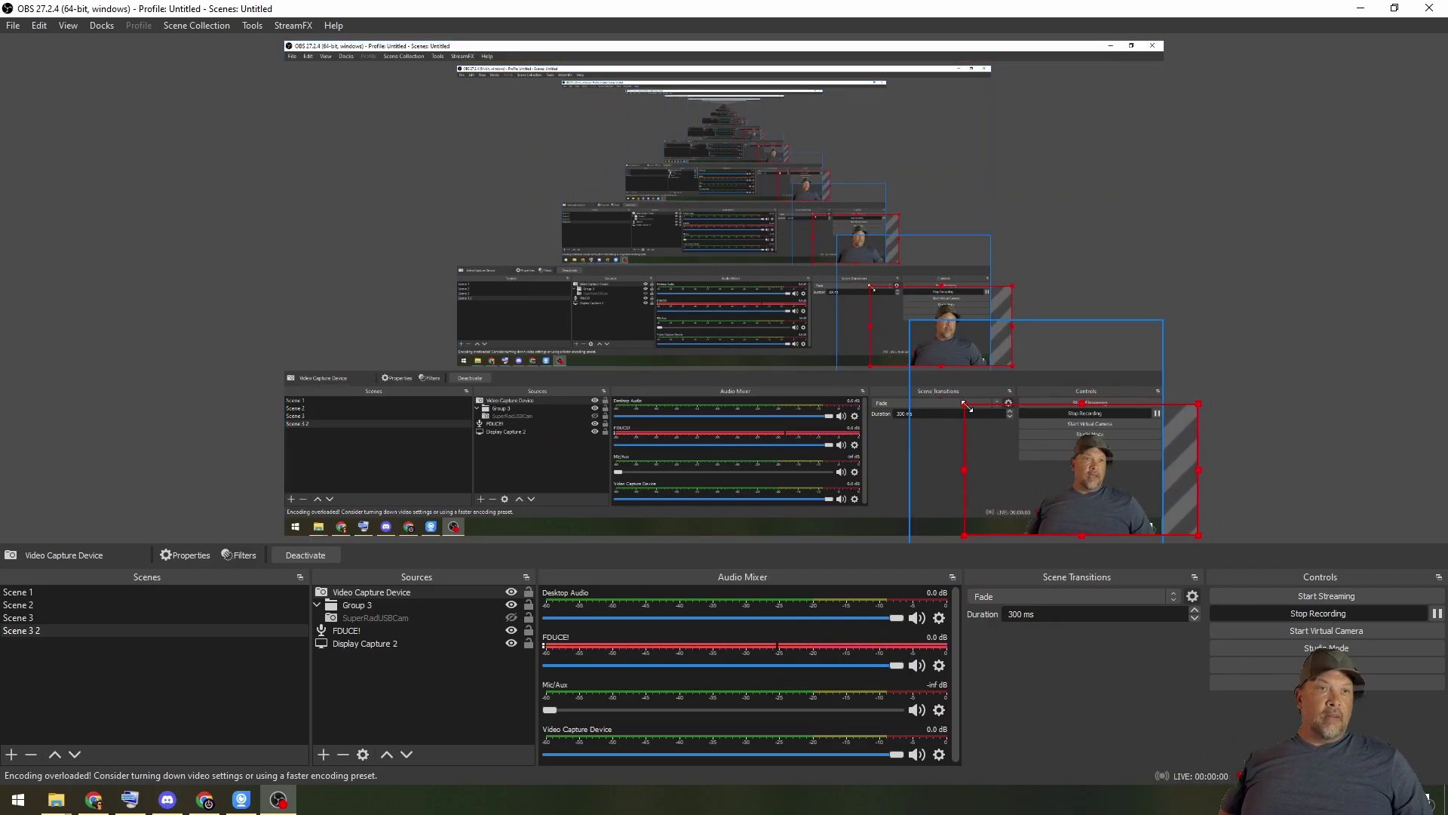
pyautogui.moveTo(967, 407); pyautogui.dragTo(890, 373)
pyautogui.click(1339, 297)
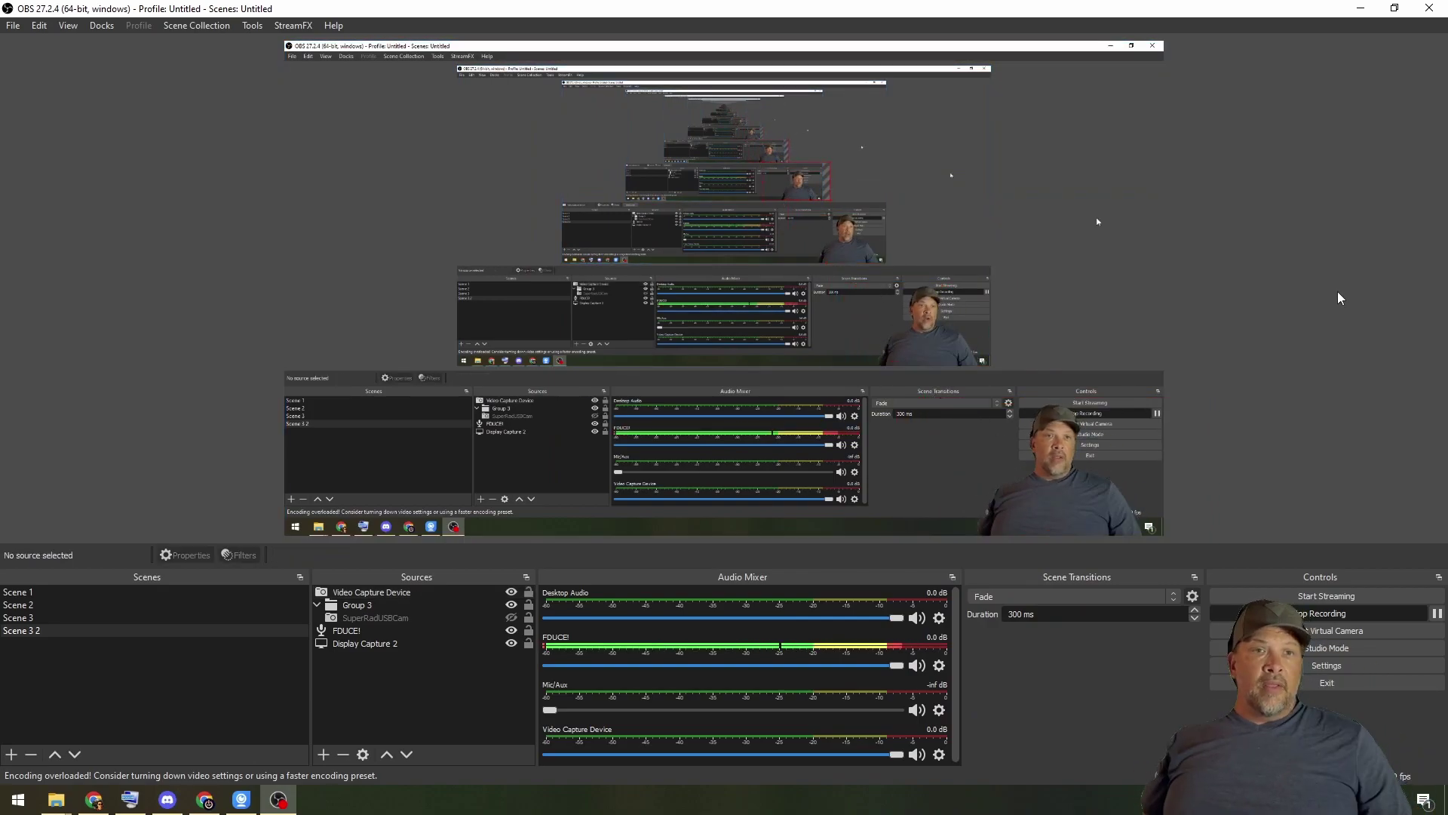
# Add an Image 2 source loading the STREAM wave background image
pyautogui.rightClick(379, 661)
pyautogui.moveTo(453, 669)
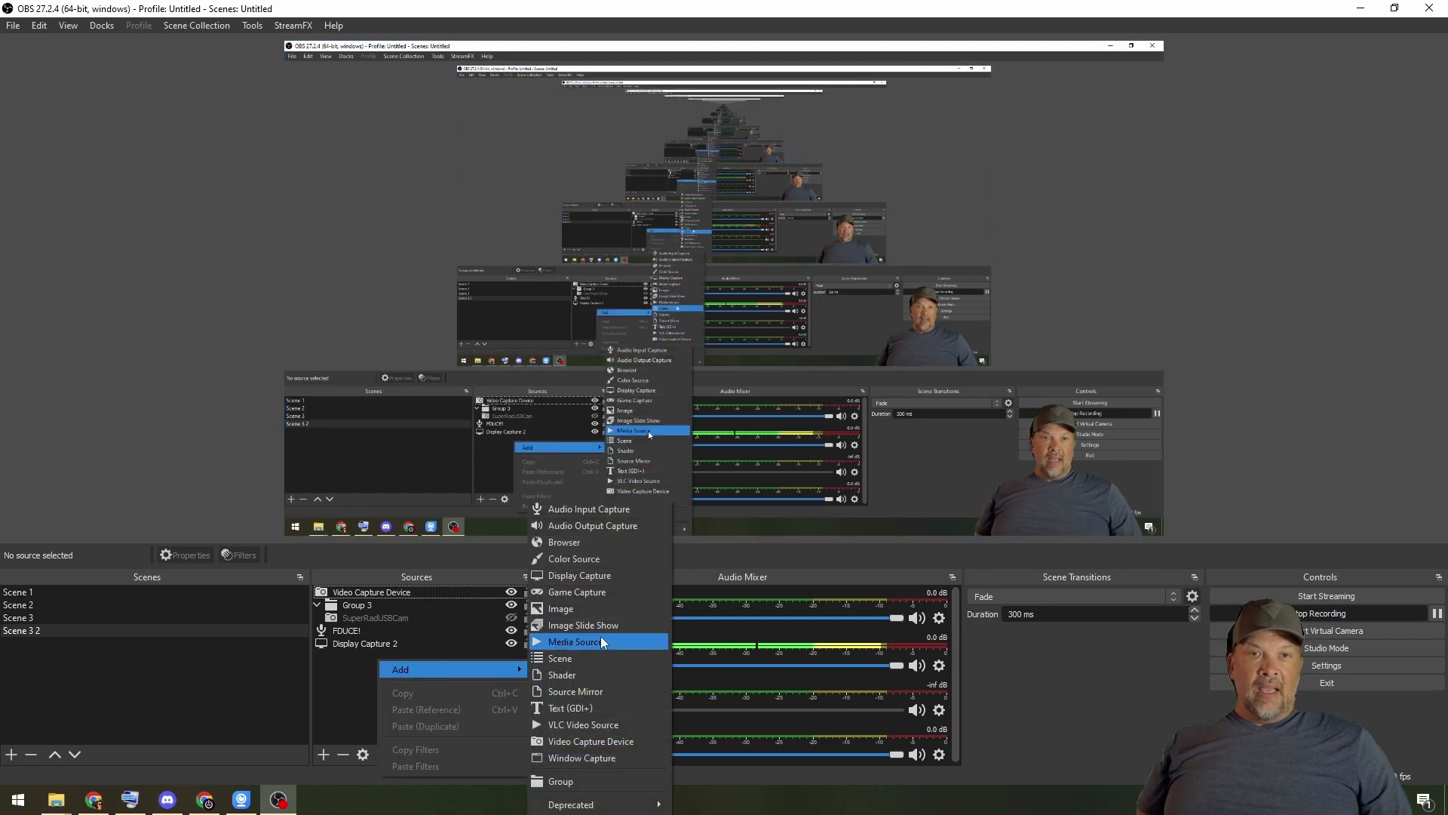
pyautogui.click(608, 614)
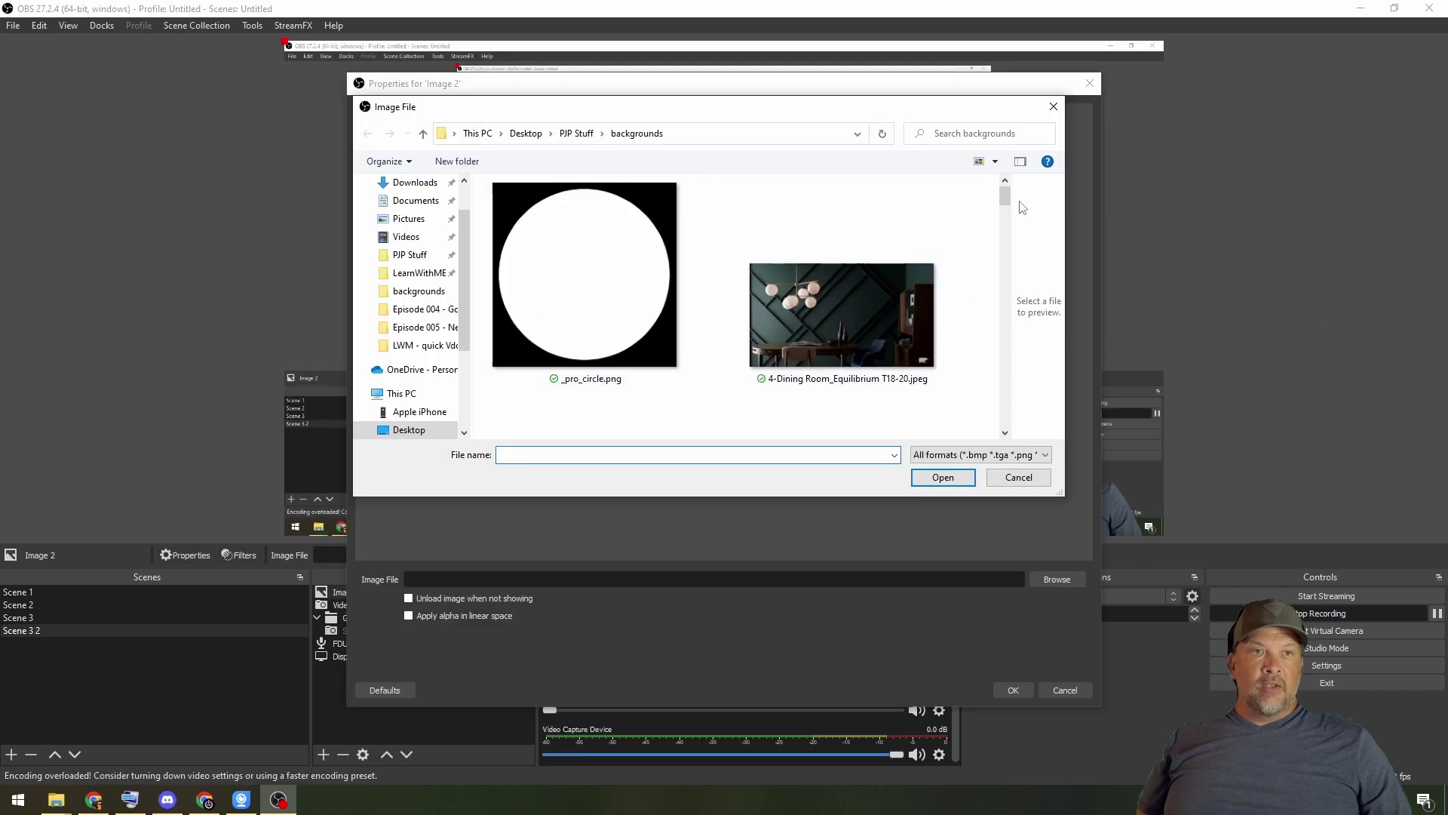
pyautogui.moveTo(1004, 198)
pyautogui.mouseDown()
pyautogui.moveTo(1030, 441)
pyautogui.moveTo(1009, 188)
pyautogui.mouseUp()
pyautogui.doubleClick(725, 282)
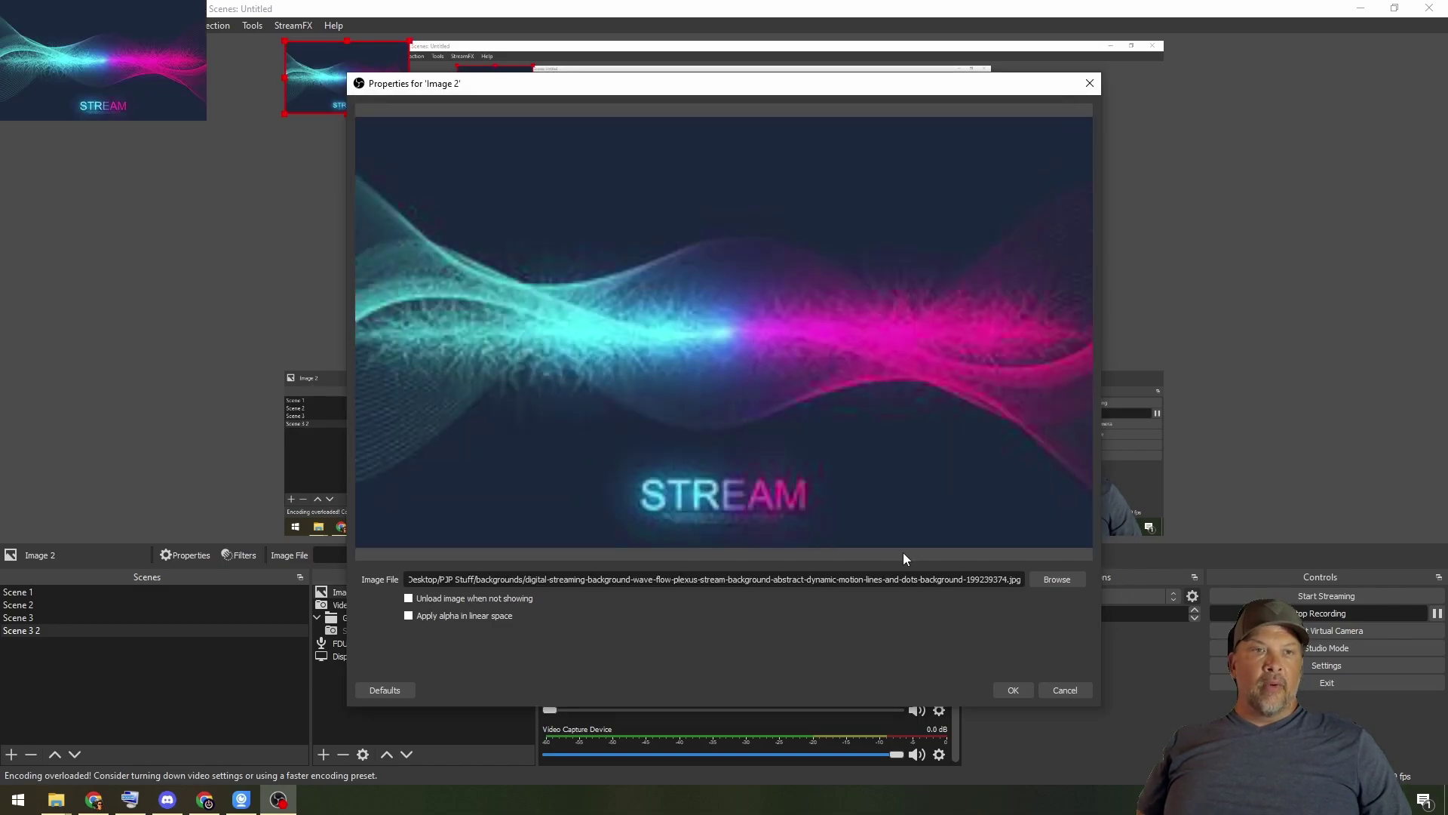
pyautogui.click(1011, 689)
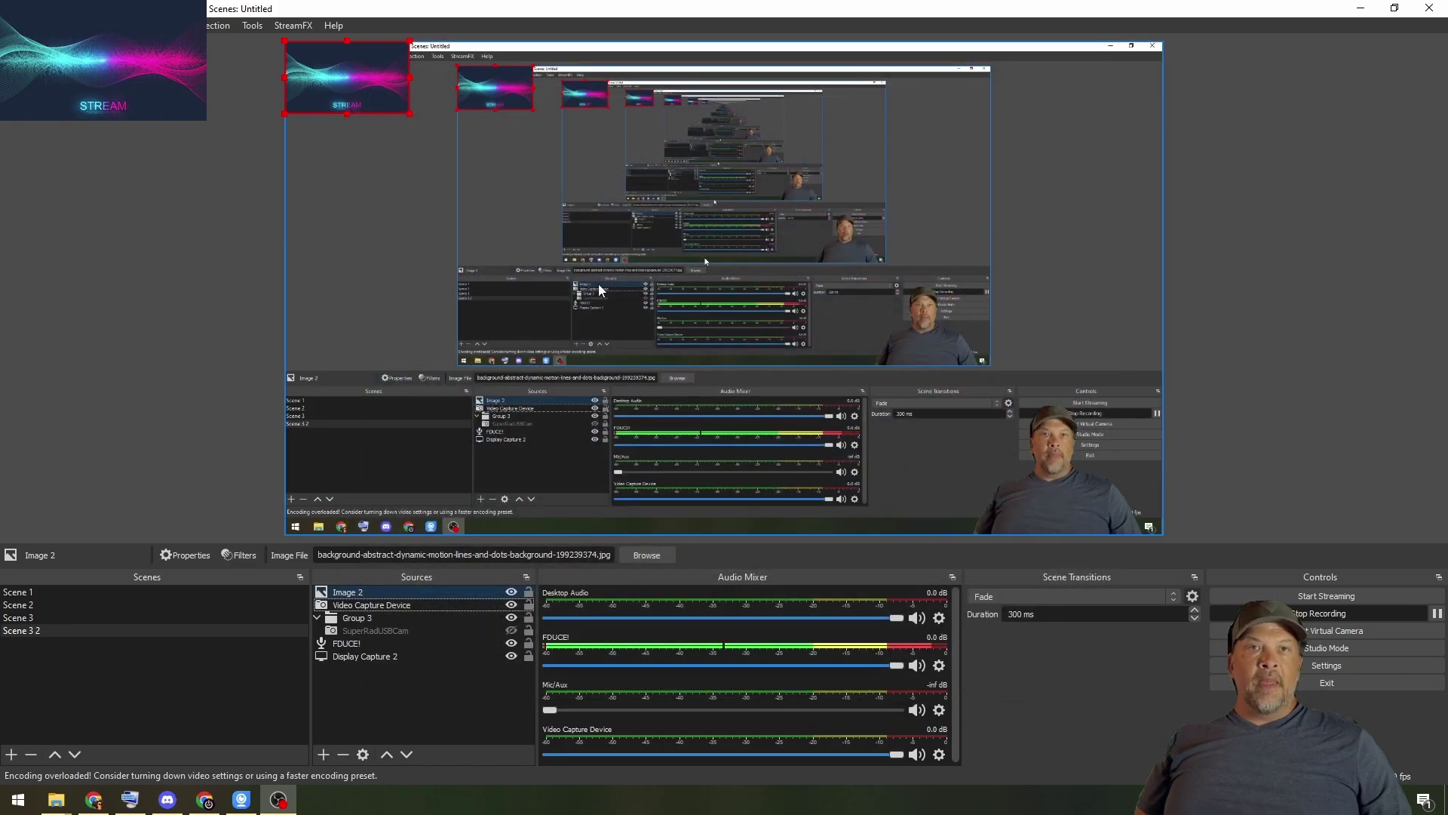
# Resize and position the background image, and move it beneath the webcam in the source list
pyautogui.moveTo(384, 95); pyautogui.dragTo(1118, 504)
pyautogui.moveTo(1039, 462); pyautogui.dragTo(933, 388)
pyautogui.moveTo(1026, 424); pyautogui.dragTo(1043, 419)
pyautogui.moveTo(364, 596); pyautogui.dragTo(365, 609)
pyautogui.click(1279, 400)
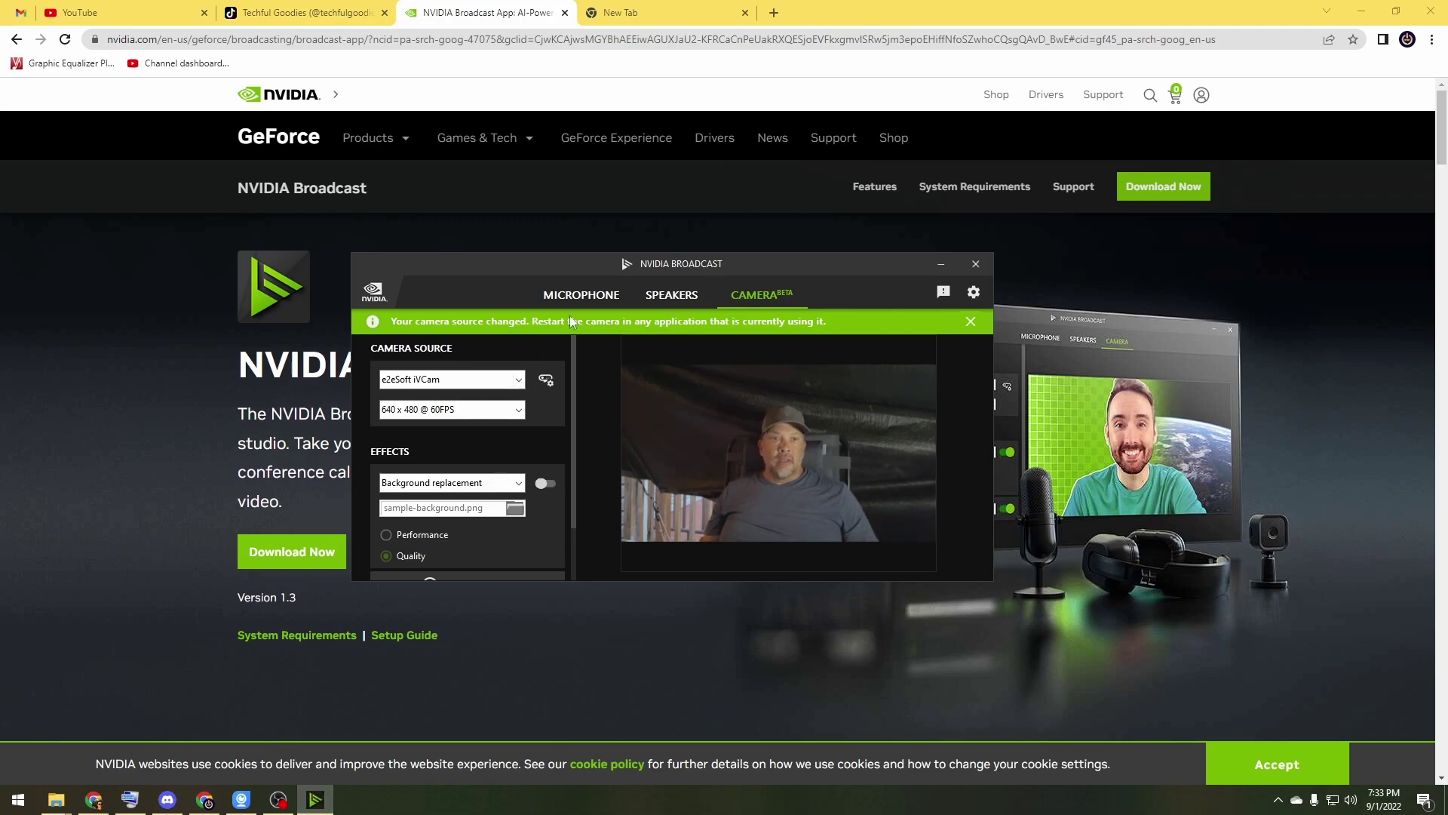
# Try the Background blur camera effect, then switch back to Background replacement
pyautogui.moveTo(626, 266); pyautogui.dragTo(678, 304)
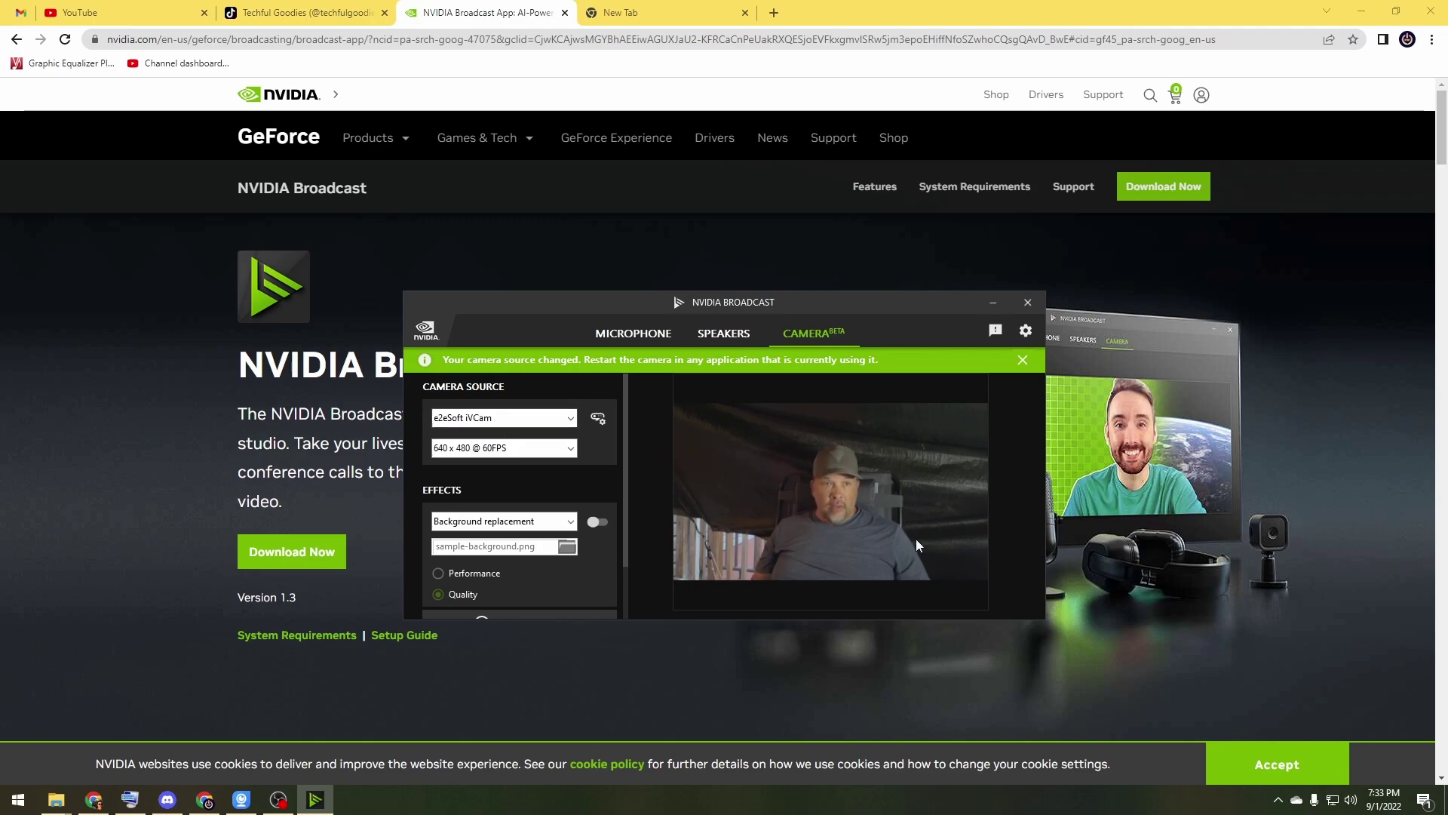
pyautogui.click(497, 520)
pyautogui.click(451, 494)
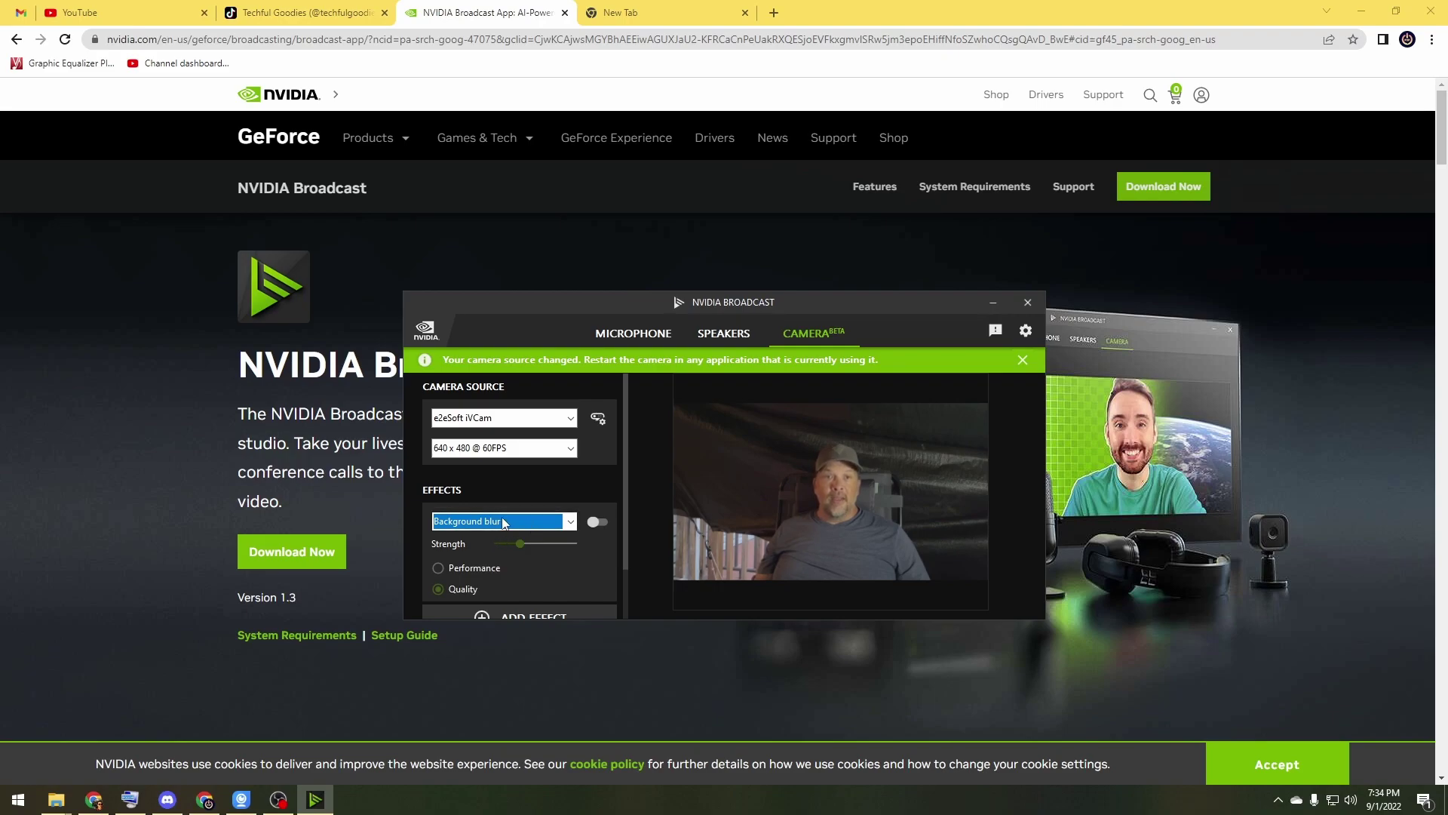
pyautogui.click(606, 523)
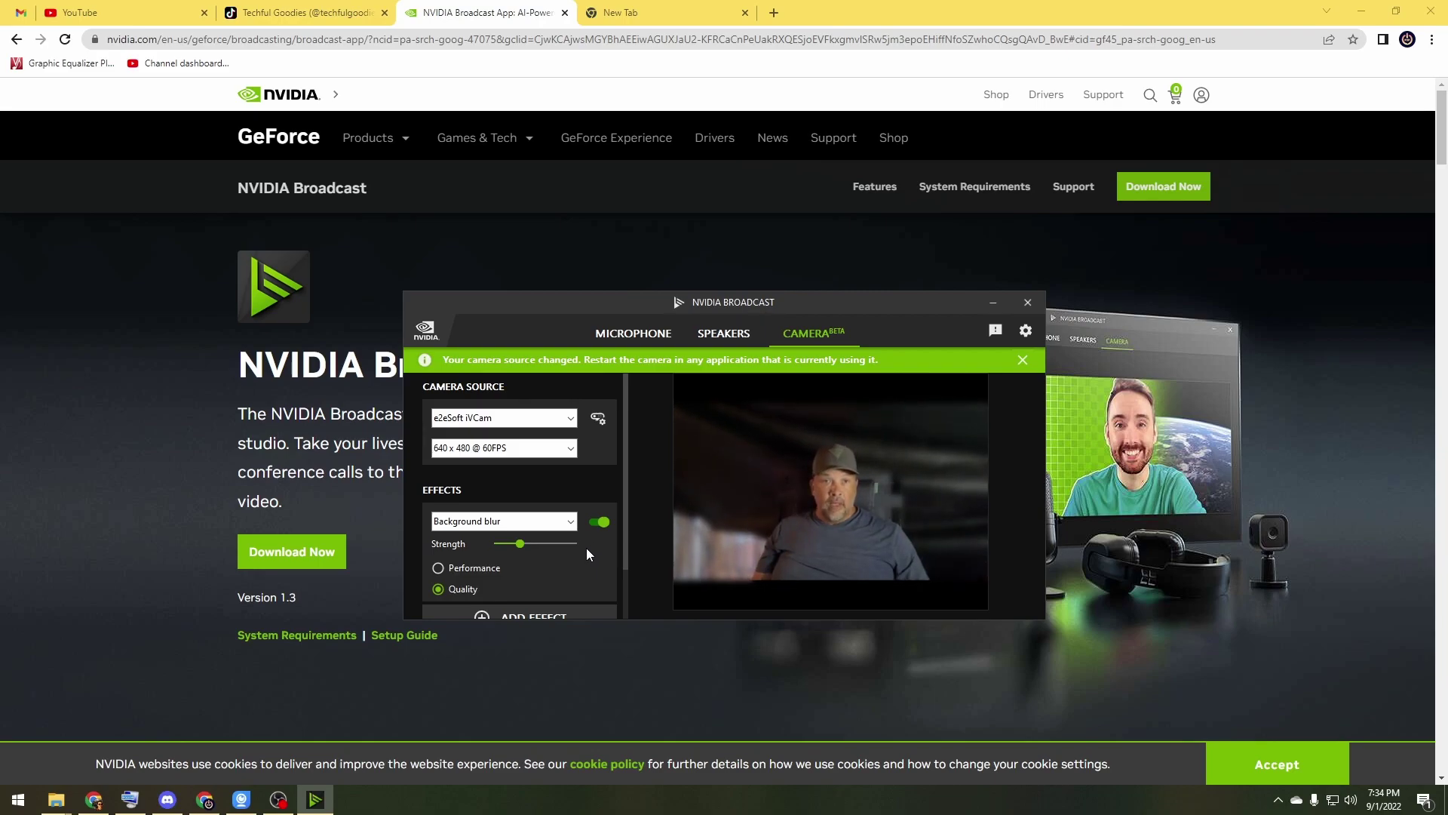
pyautogui.click(571, 521)
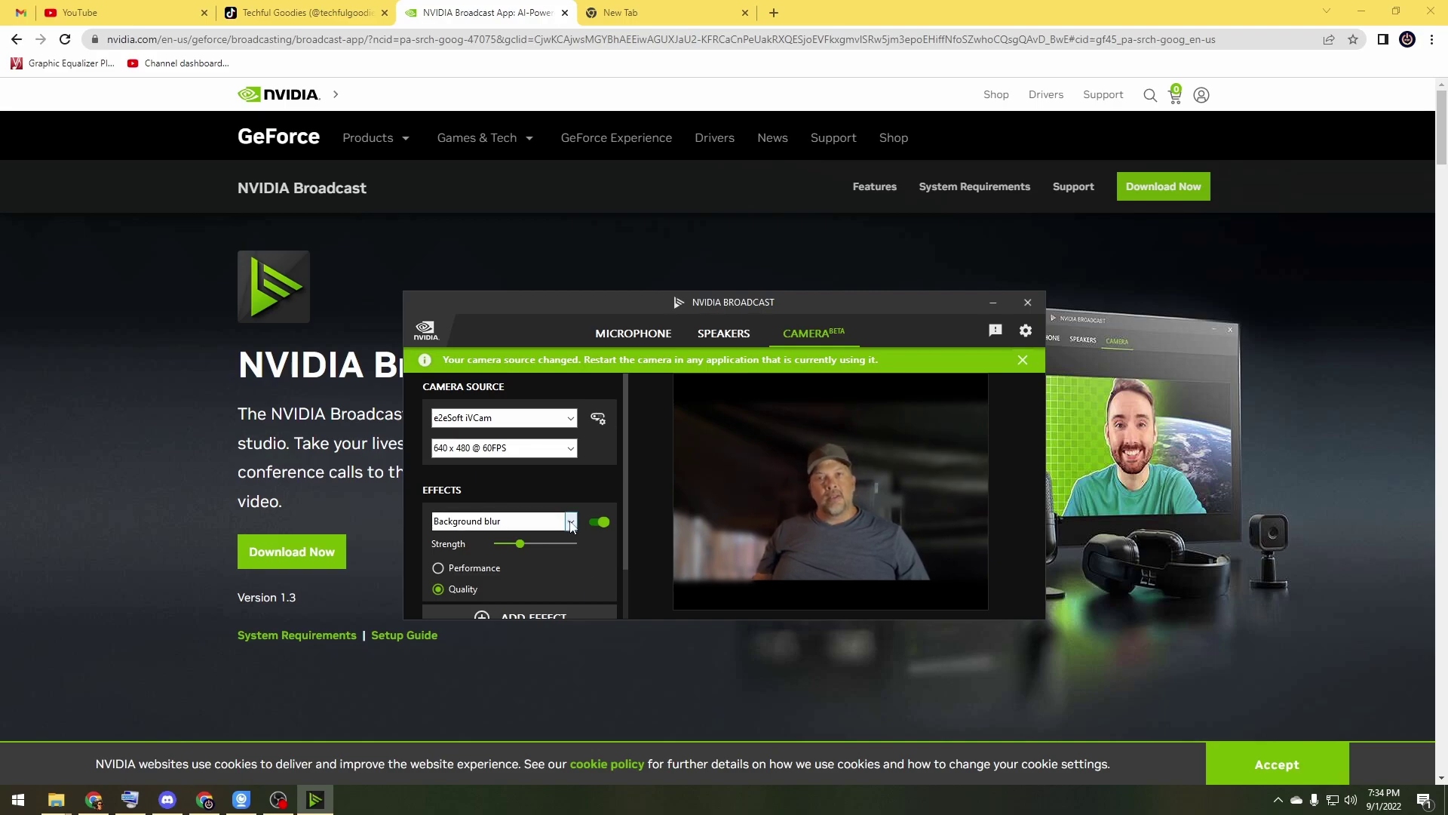
pyautogui.click(554, 553)
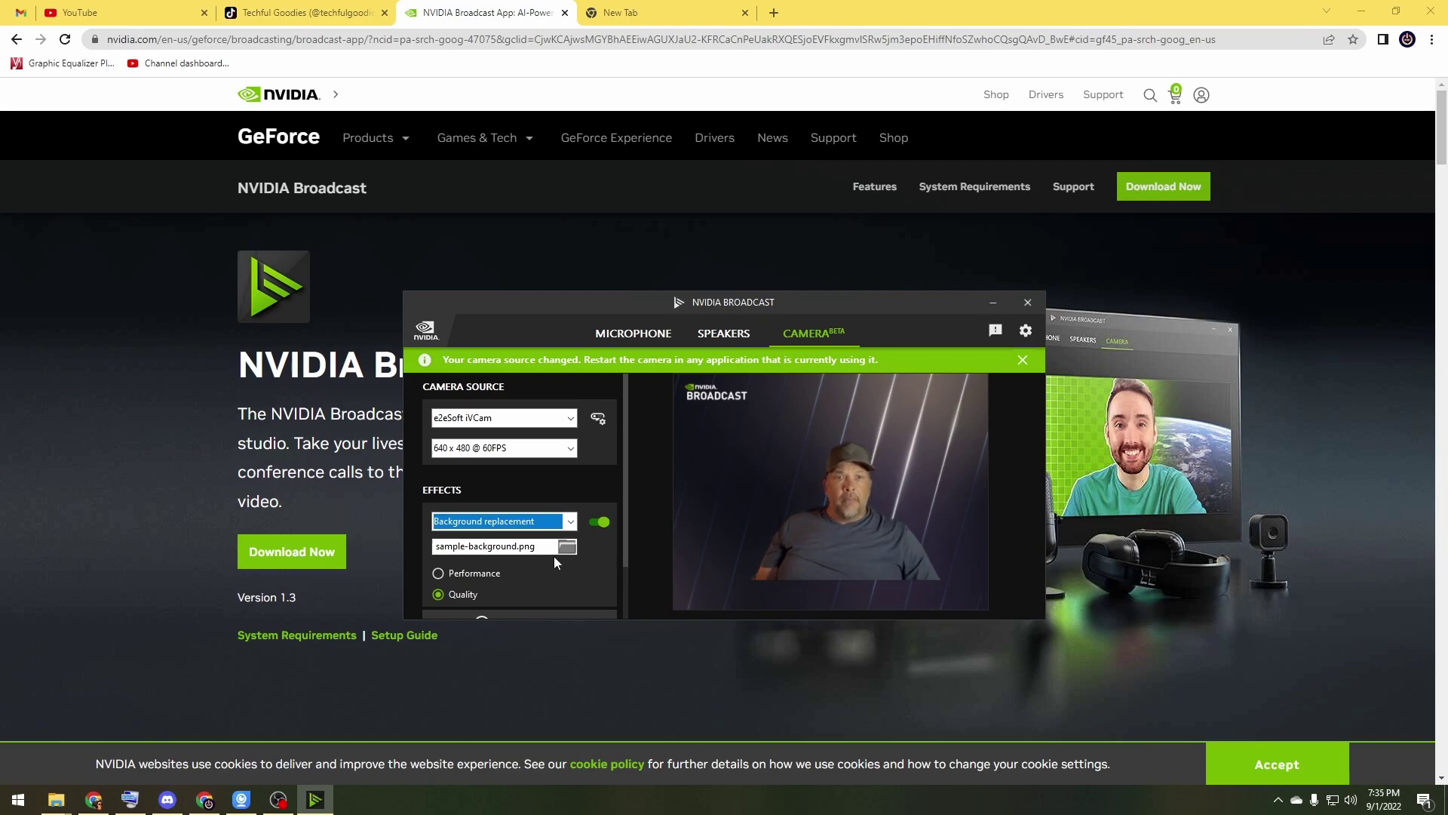
# Pick rm405-c04b_1.jpg from Desktop > PJP Stuff > backgrounds as the replacement image
pyautogui.click(565, 548)
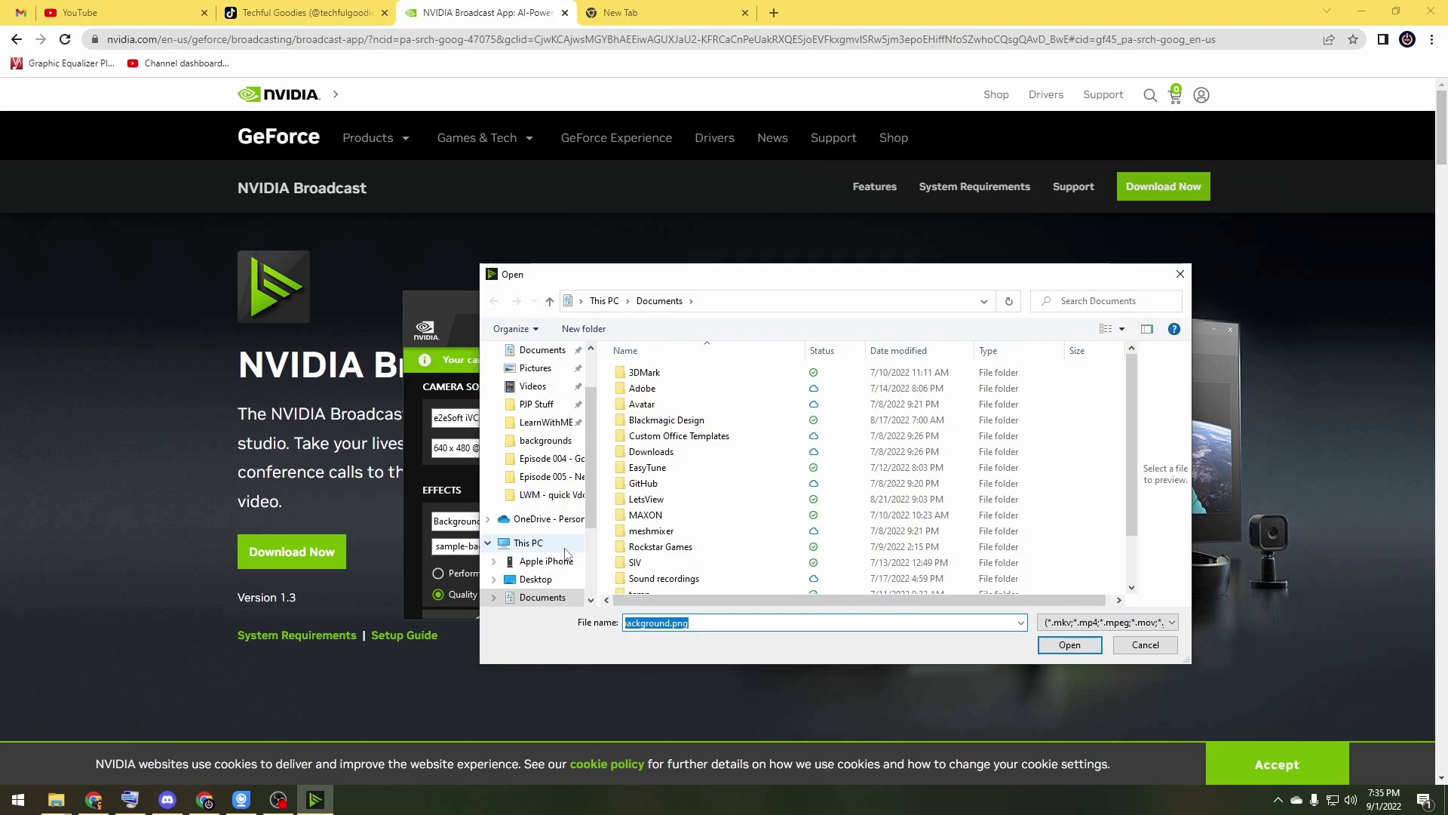
pyautogui.click(542, 404)
pyautogui.doubleClick(669, 400)
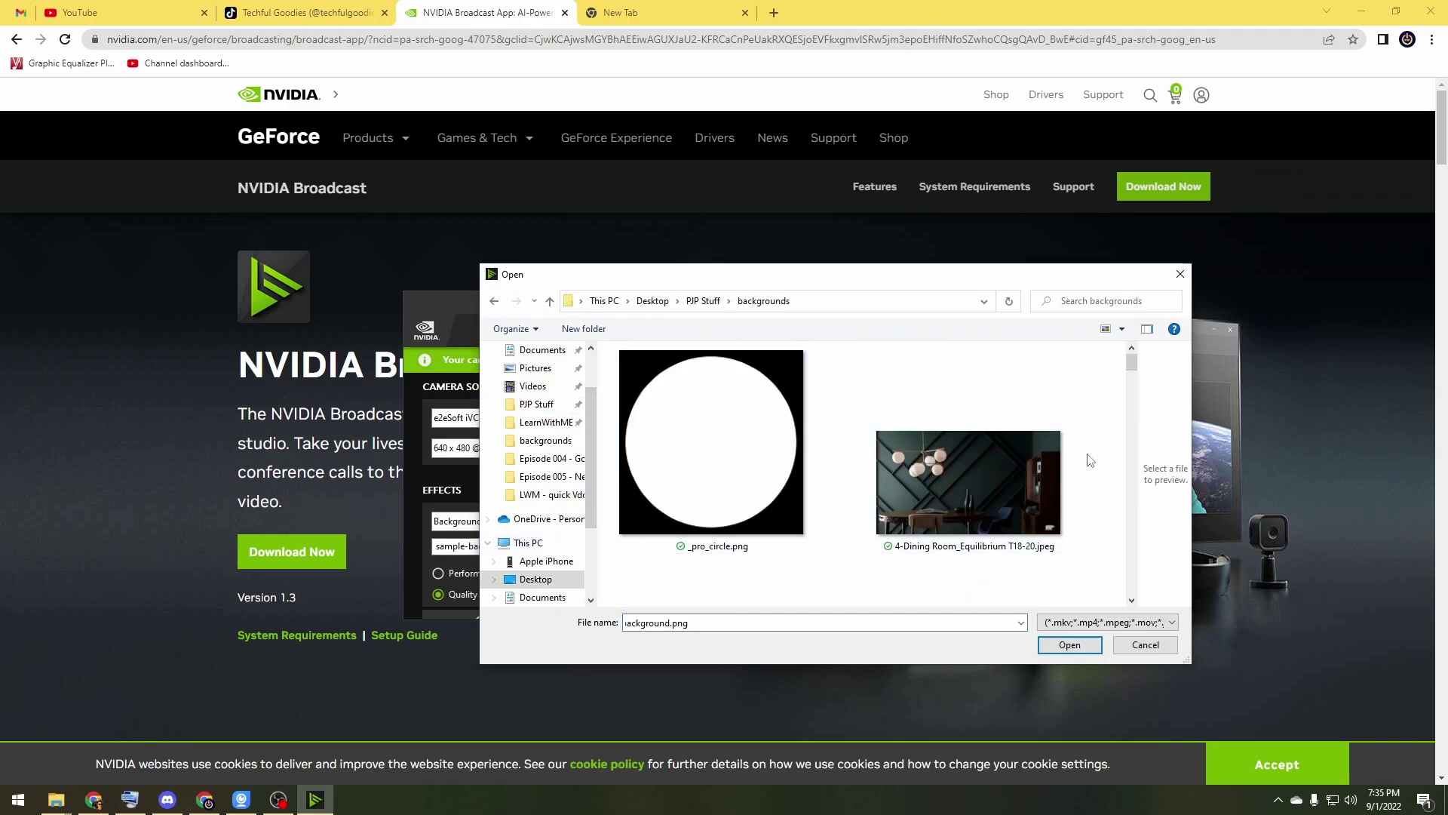
pyautogui.moveTo(1132, 365); pyautogui.dragTo(1154, 571)
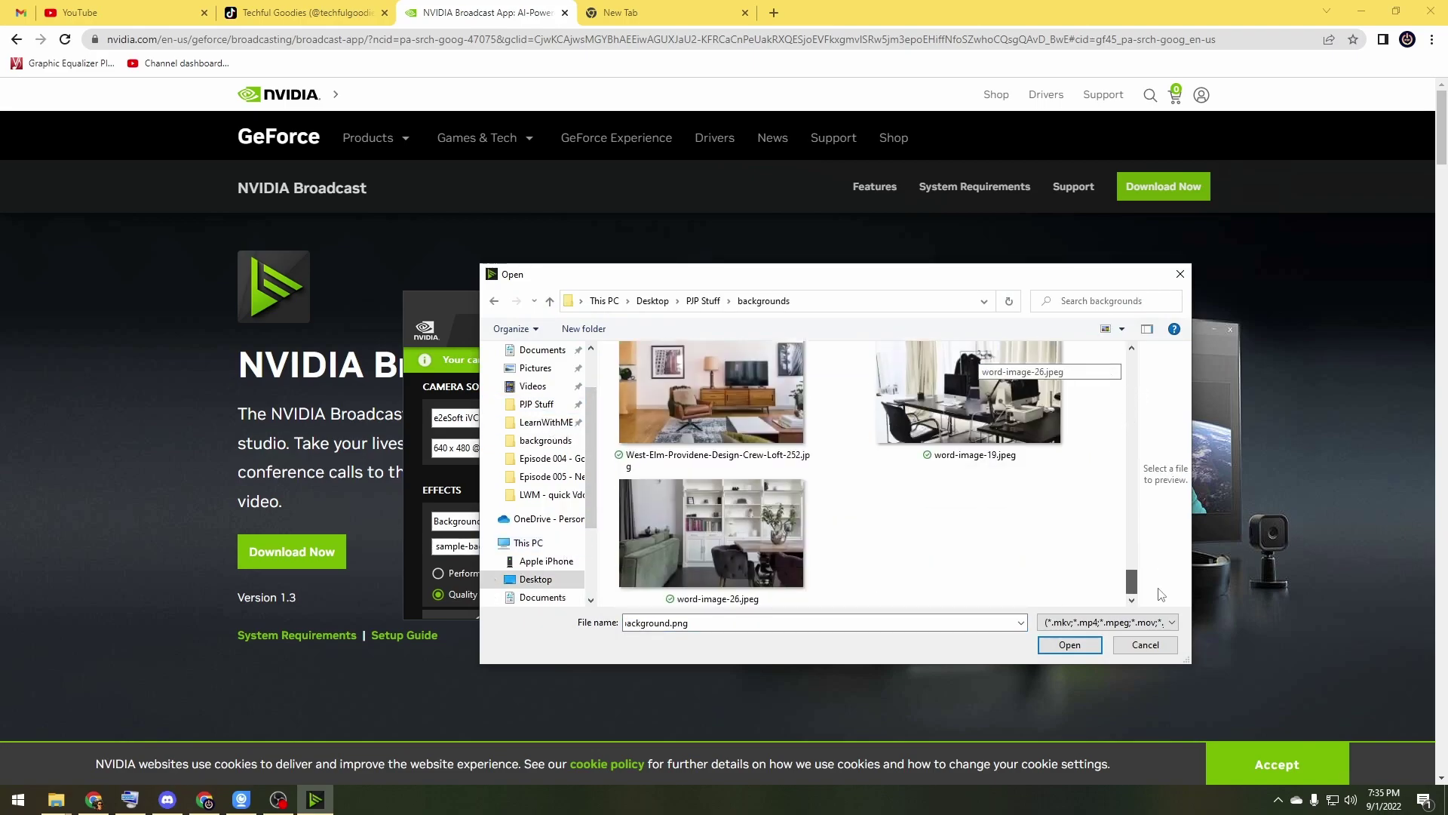
pyautogui.scroll(5, 993, 531)
pyautogui.scroll(-1, 993, 531)
pyautogui.doubleClick(993, 531)
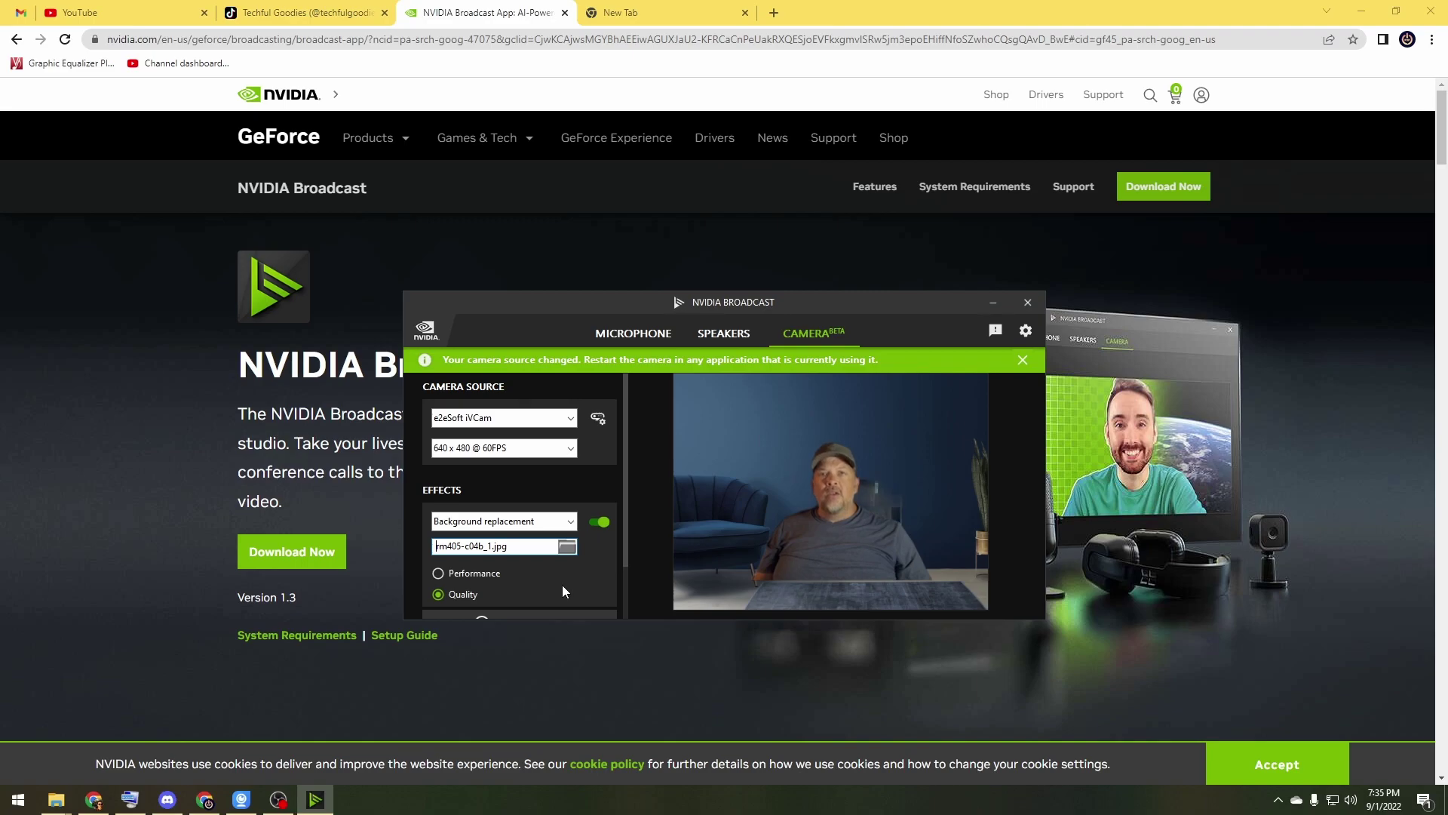
# Try the Background removal and Auto frame camera effects
pyautogui.click(570, 522)
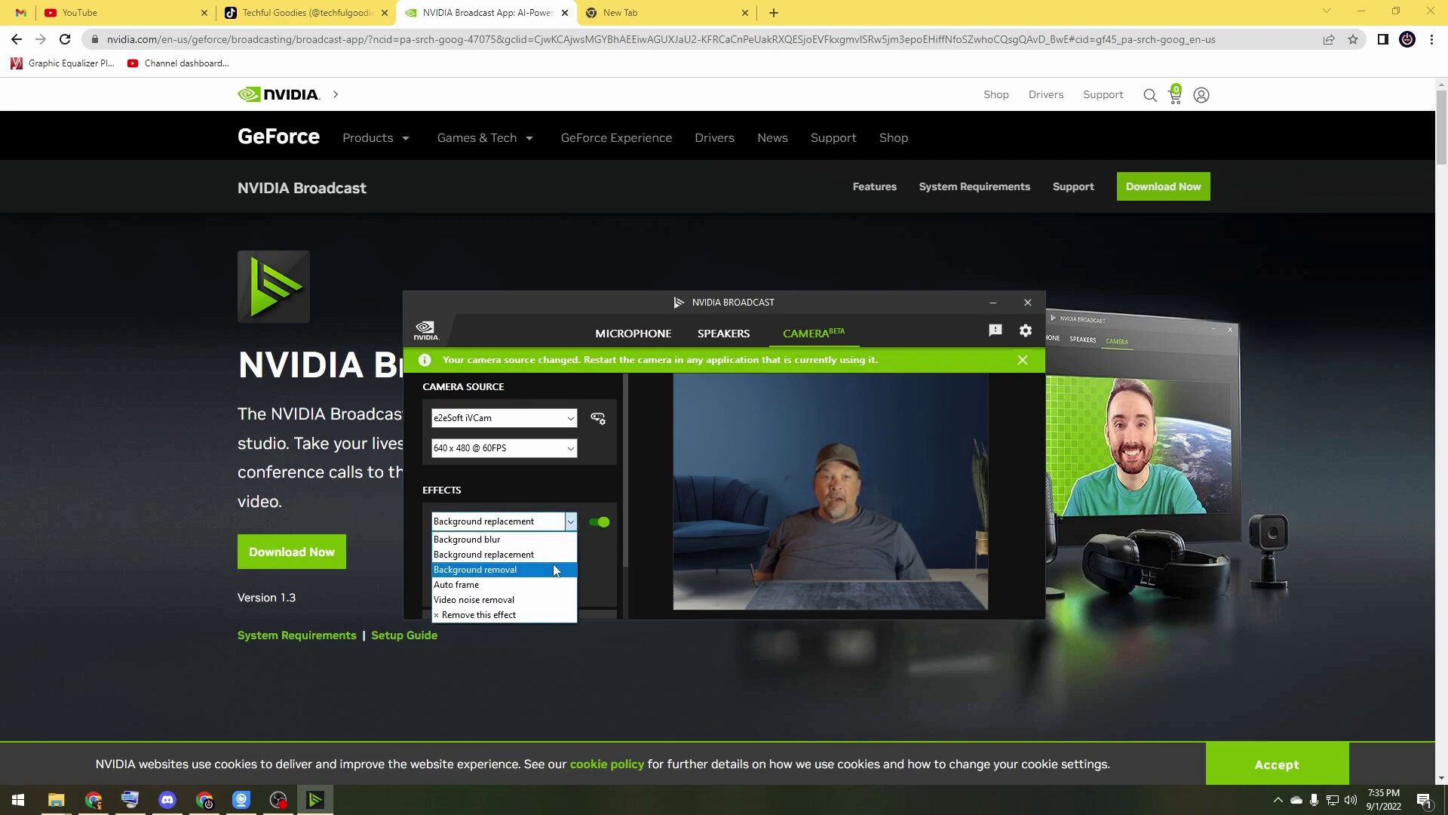
pyautogui.click(553, 558)
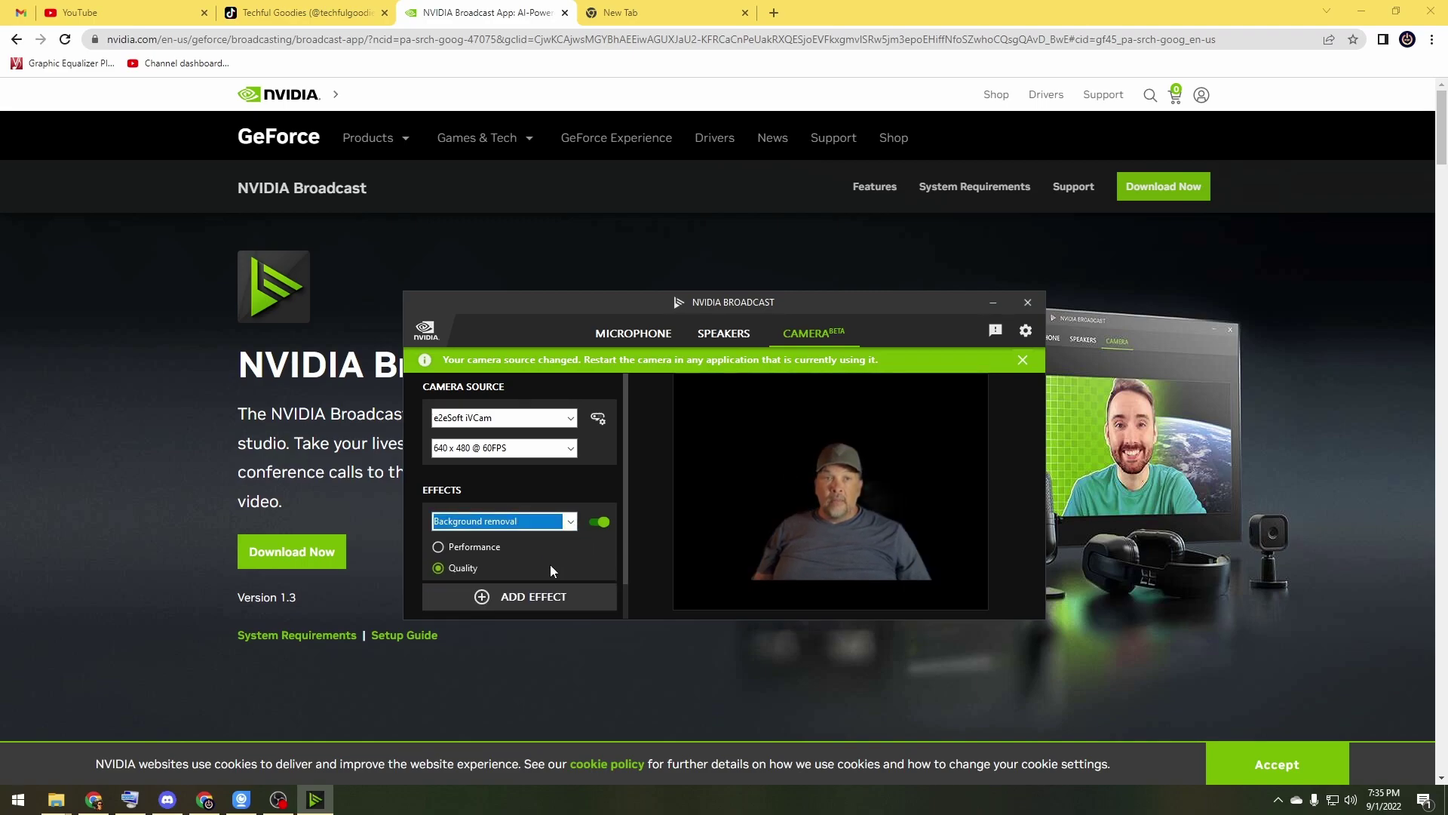
pyautogui.click(551, 521)
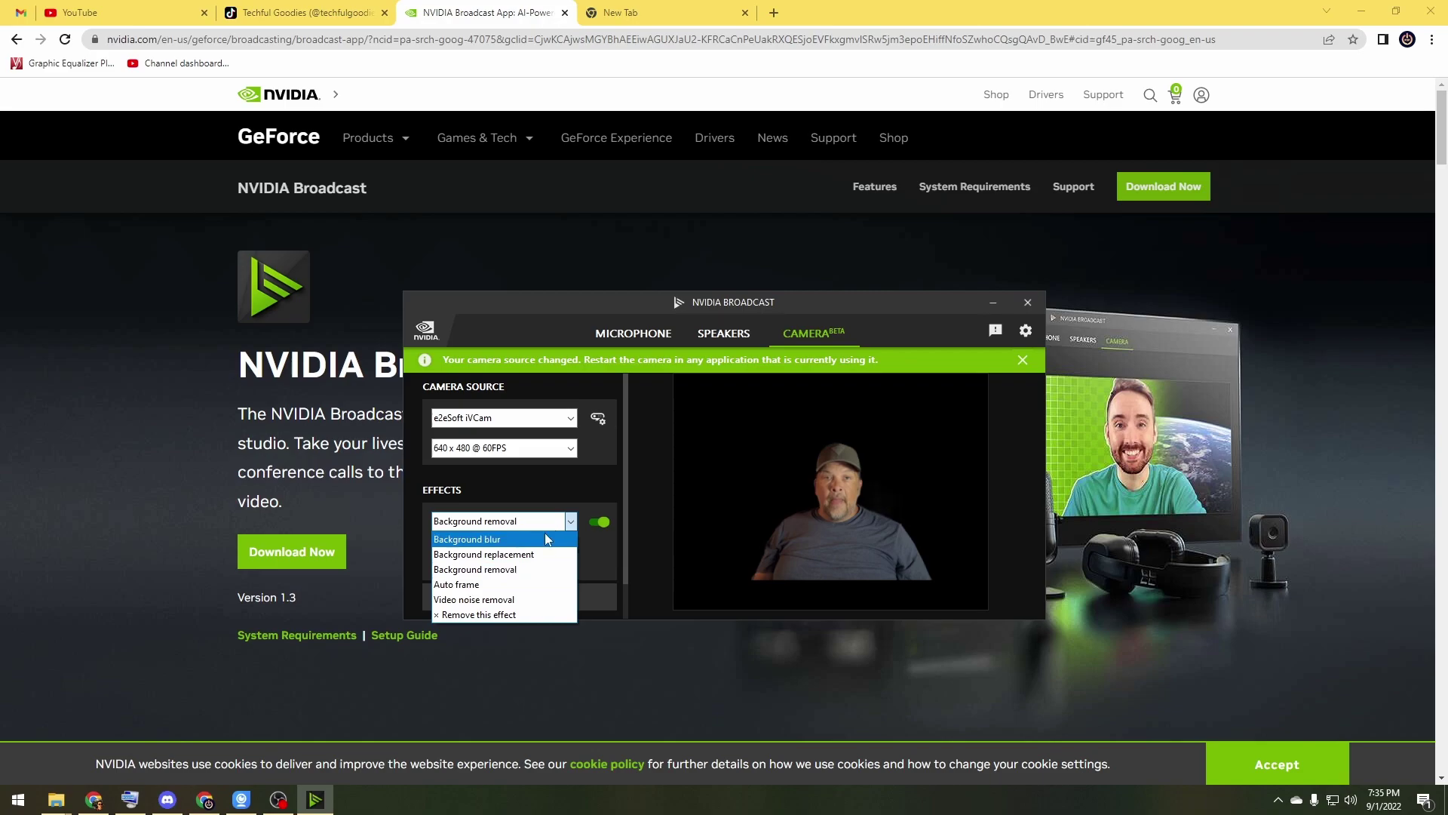
pyautogui.click(526, 585)
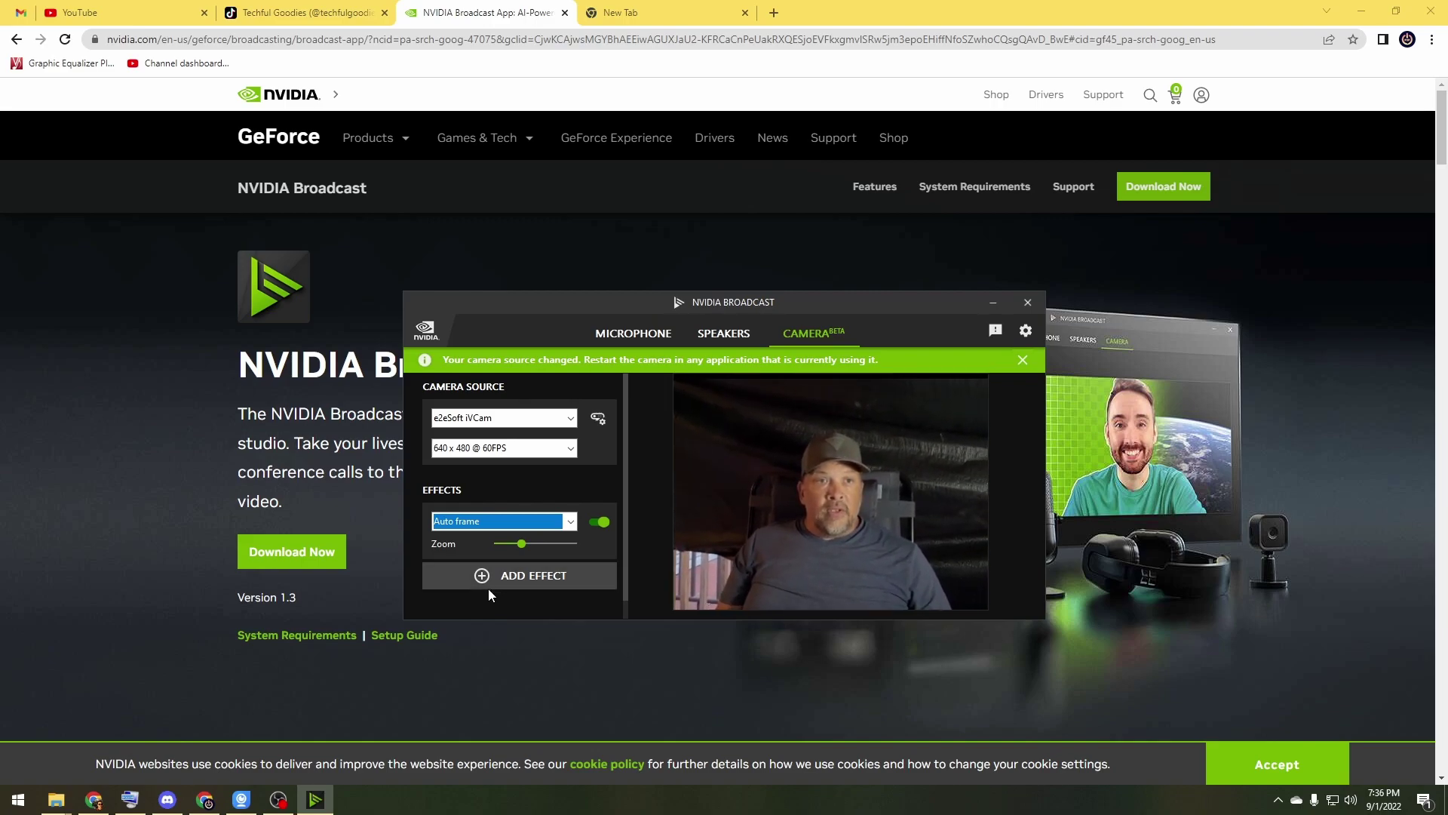
pyautogui.click(570, 521)
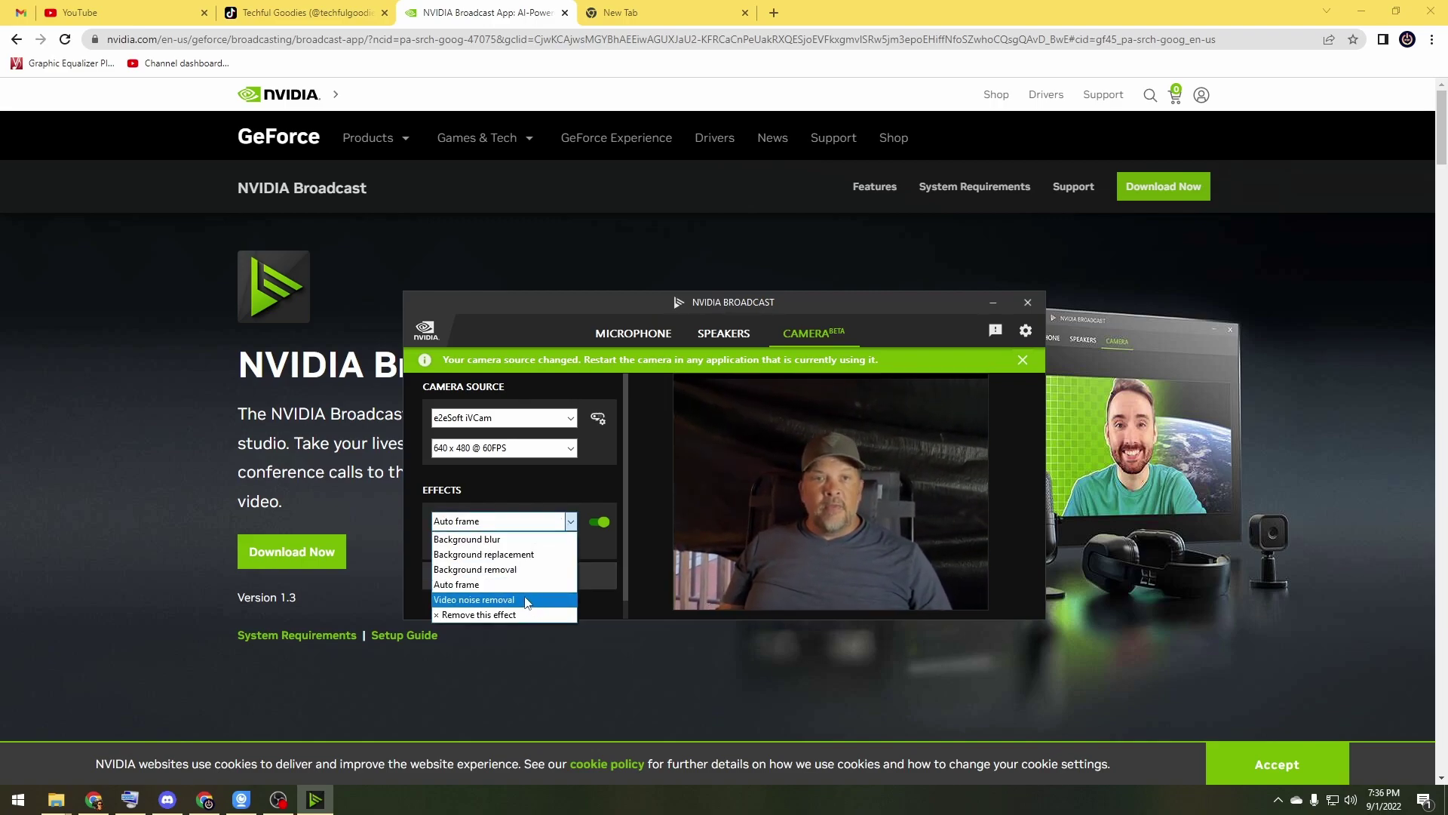
pyautogui.click(590, 557)
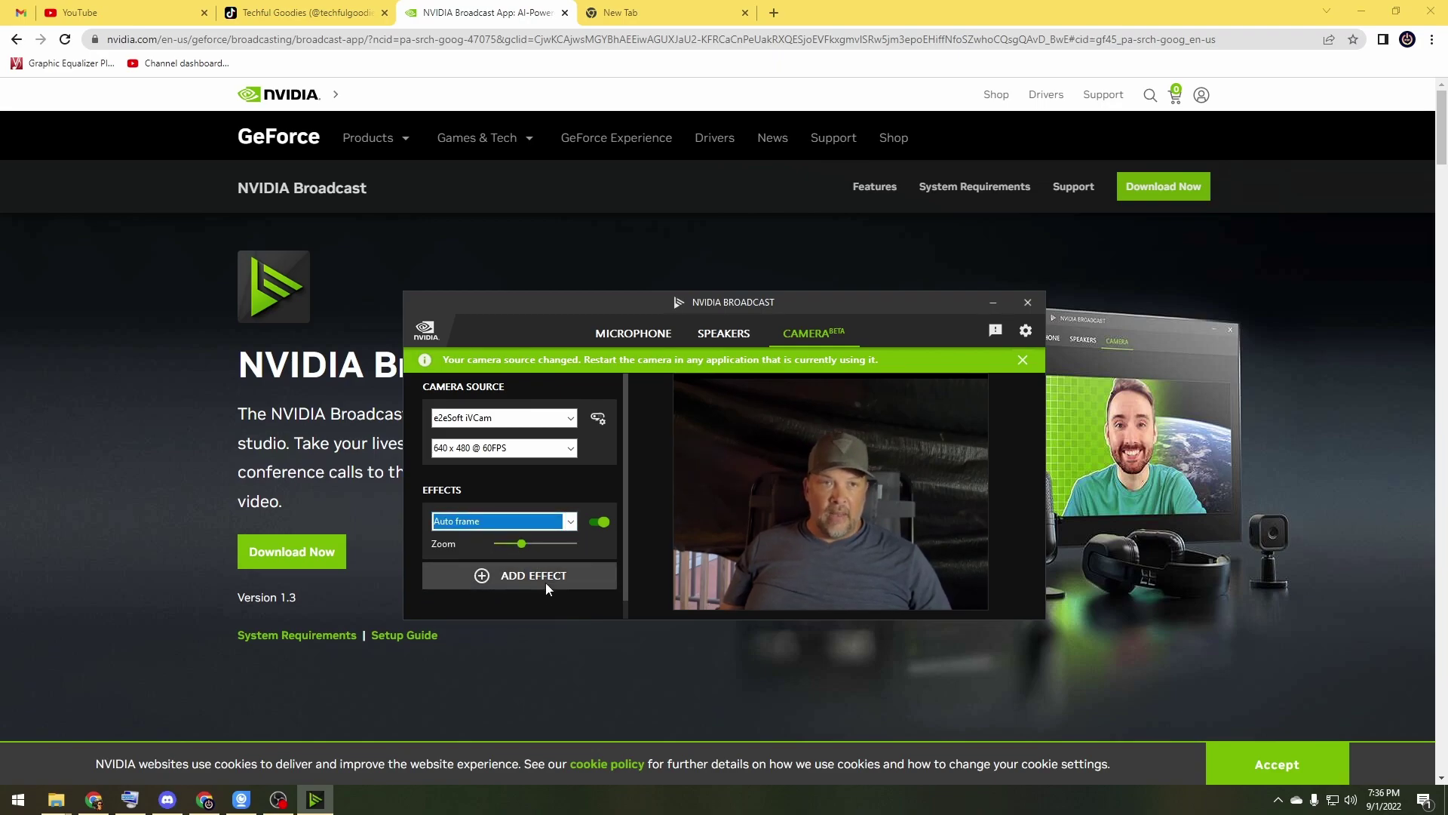
# Settle on Background removal and bring OBS Studio to the front
pyautogui.click(543, 521)
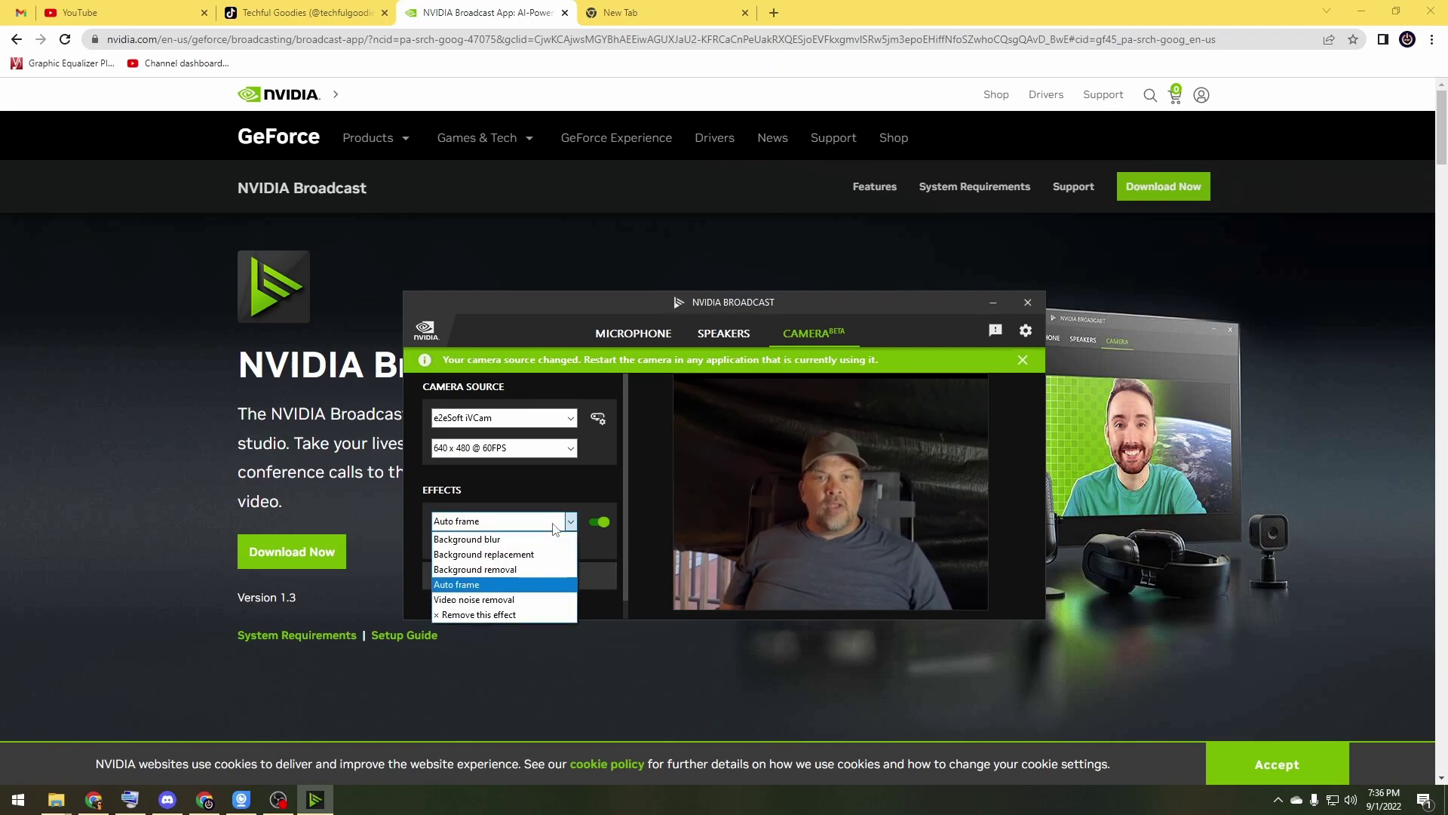
pyautogui.click(534, 569)
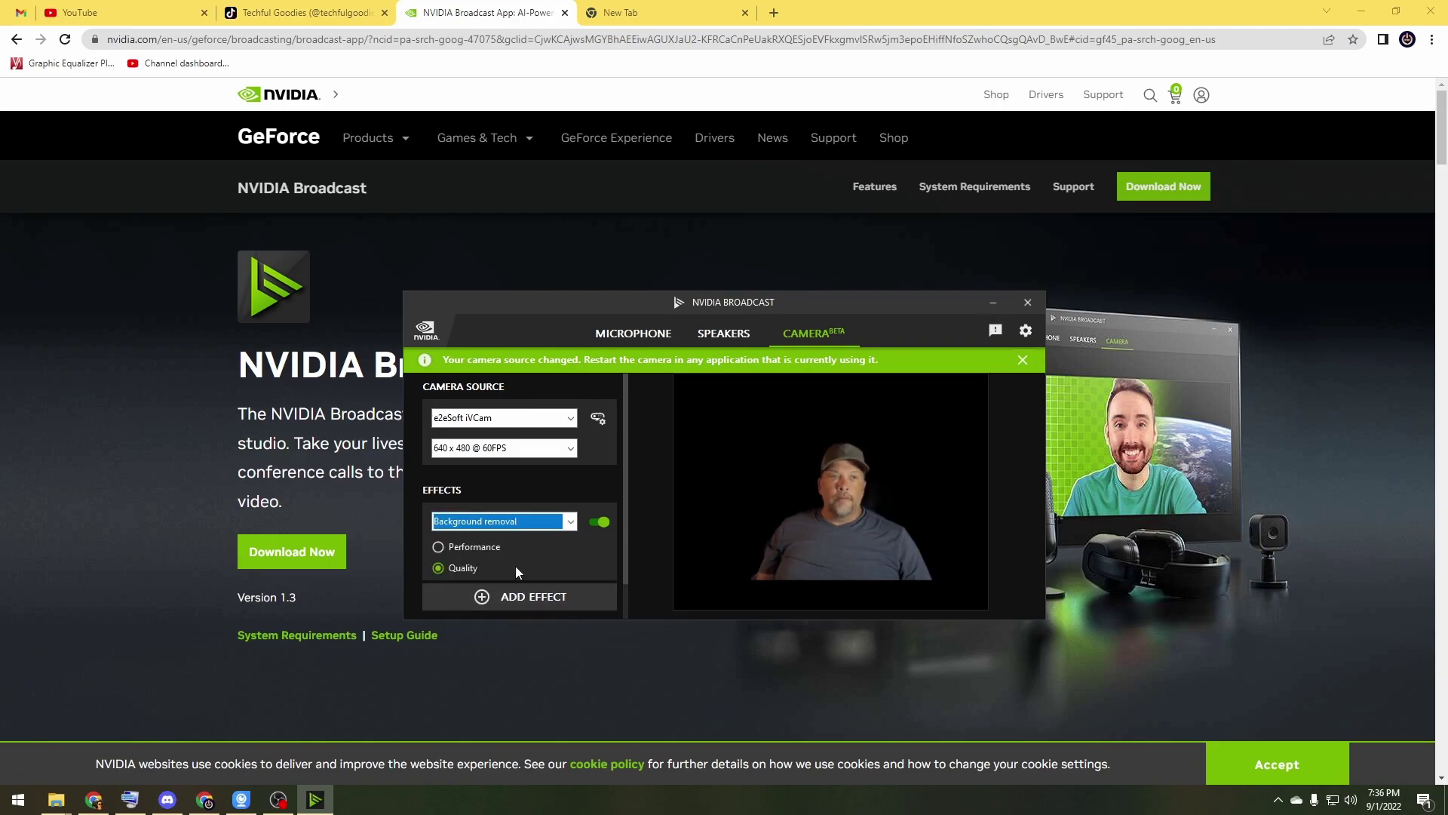
pyautogui.click(279, 801)
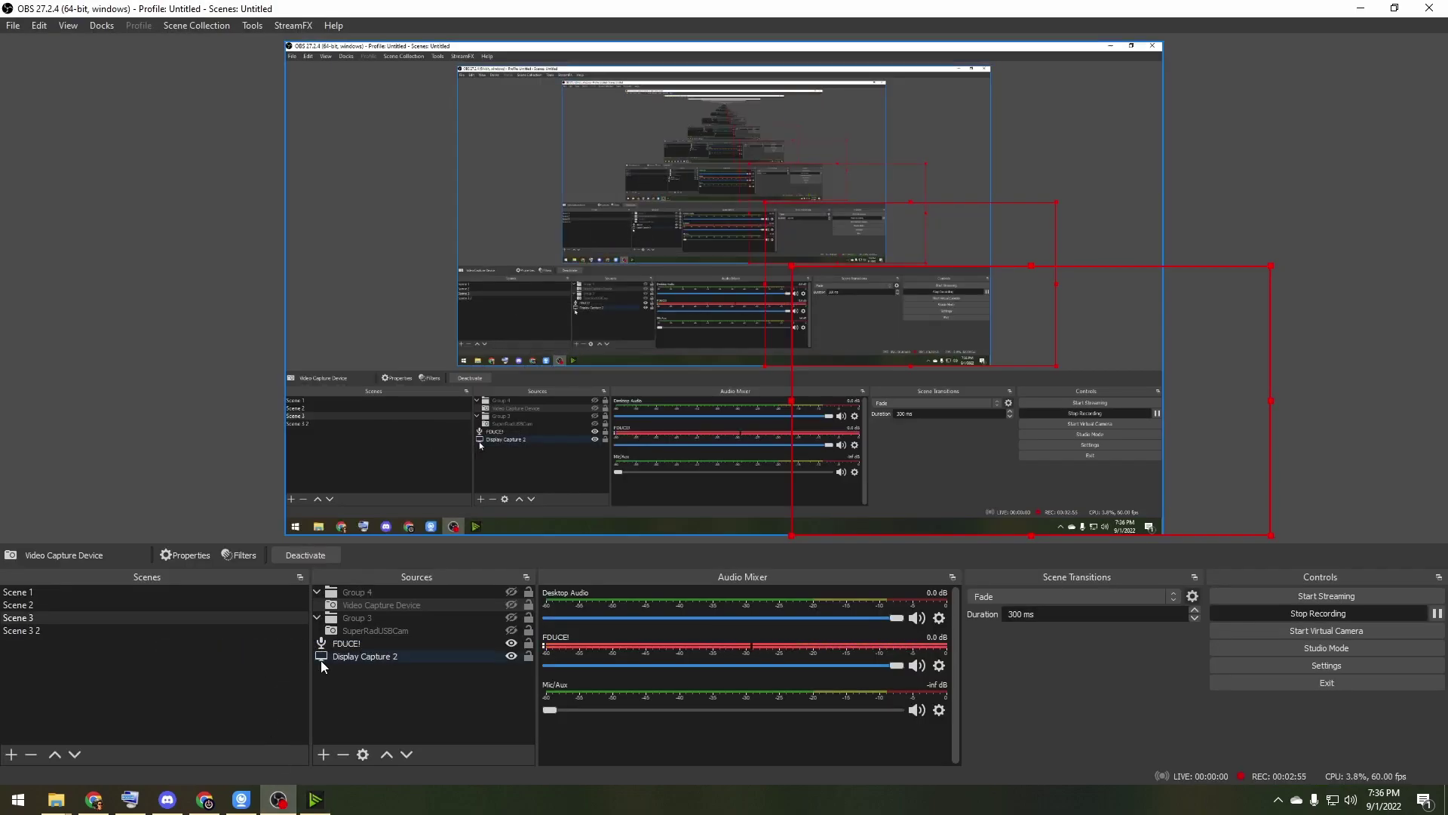
# Add Video Capture Device 2 using Camera (NVIDIA Broadcast) and drag it to the bottom-right corner
pyautogui.rightClick(382, 677)
pyautogui.moveTo(469, 687)
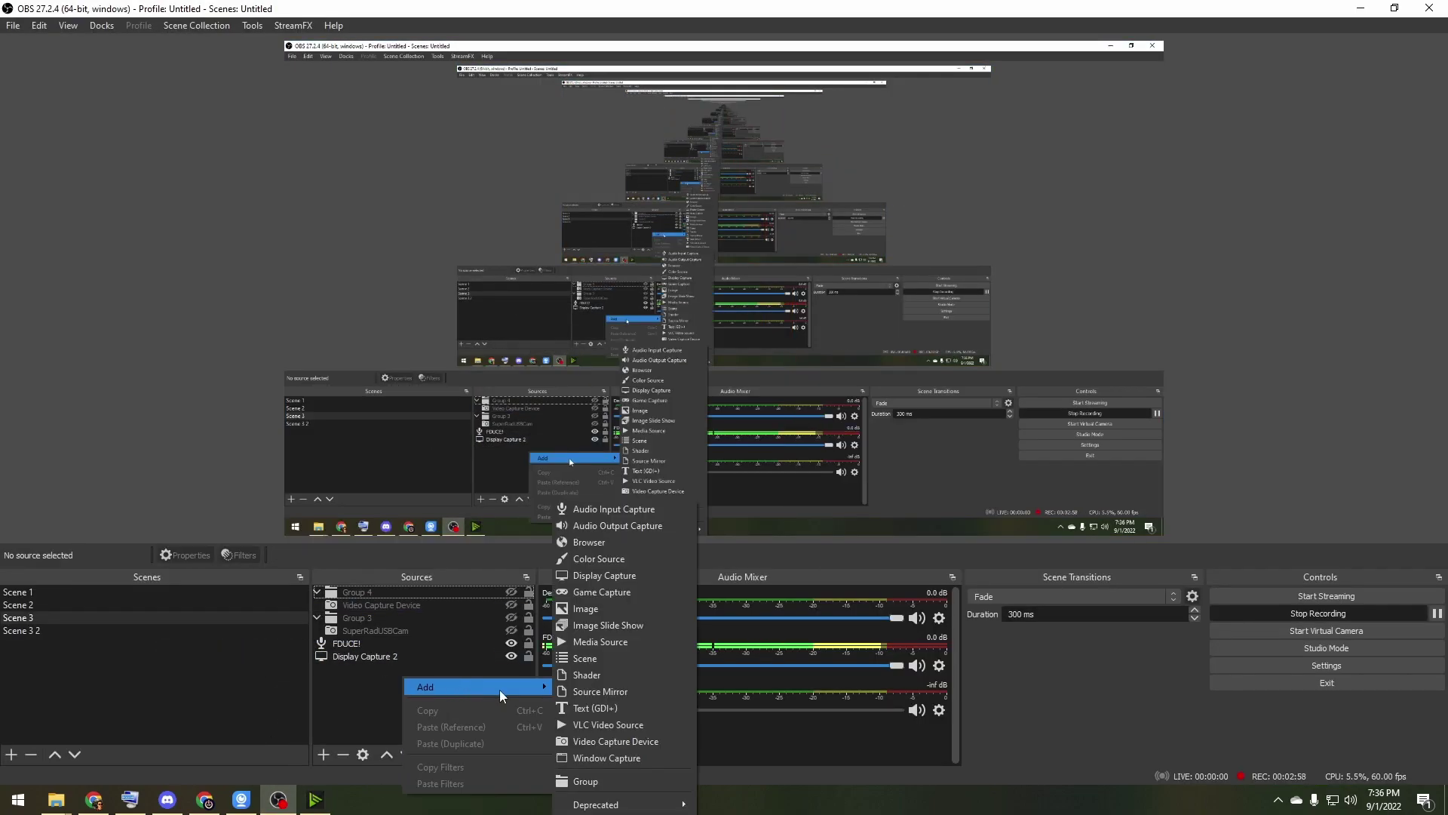
pyautogui.click(647, 746)
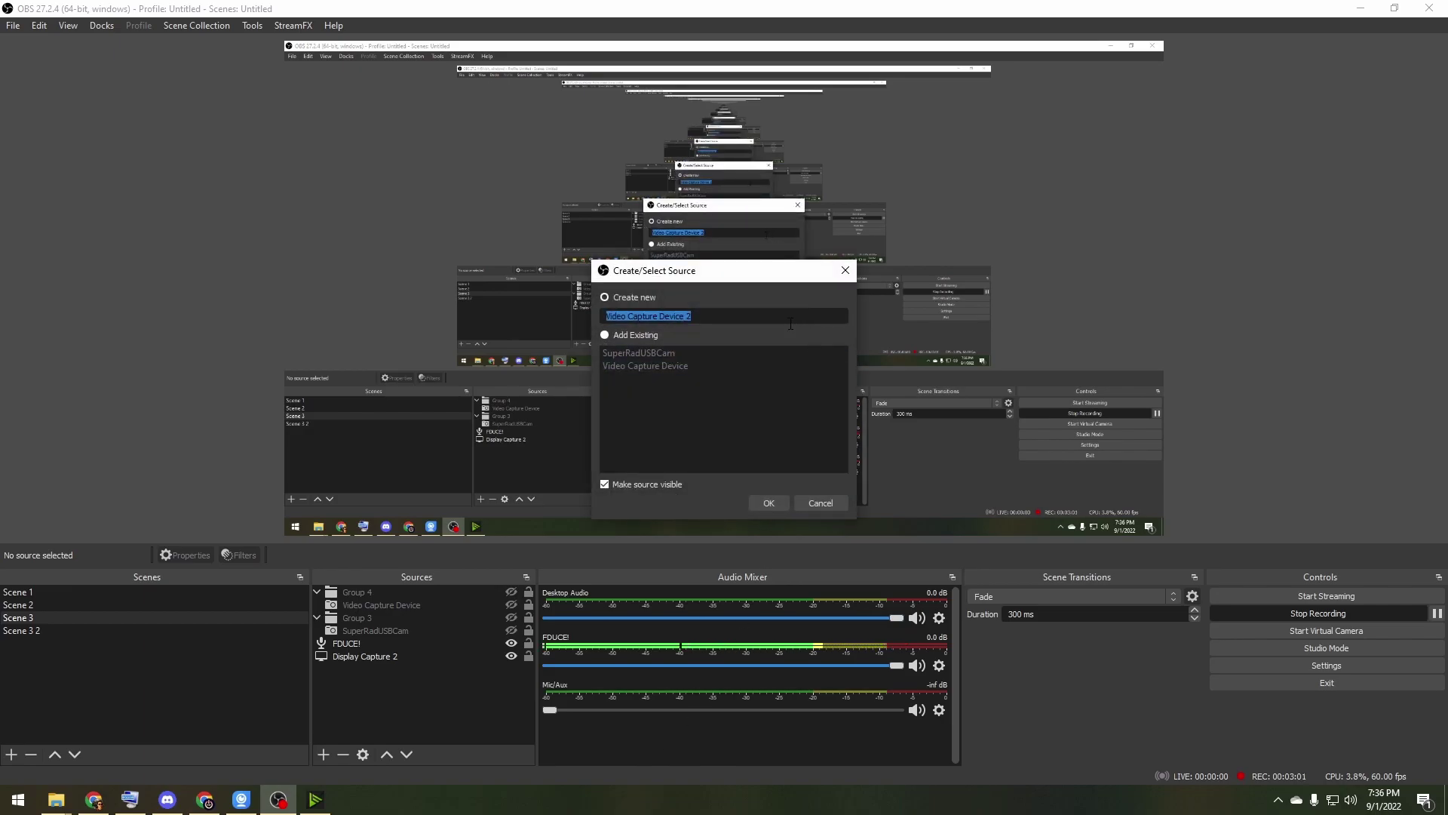
pyautogui.click(765, 502)
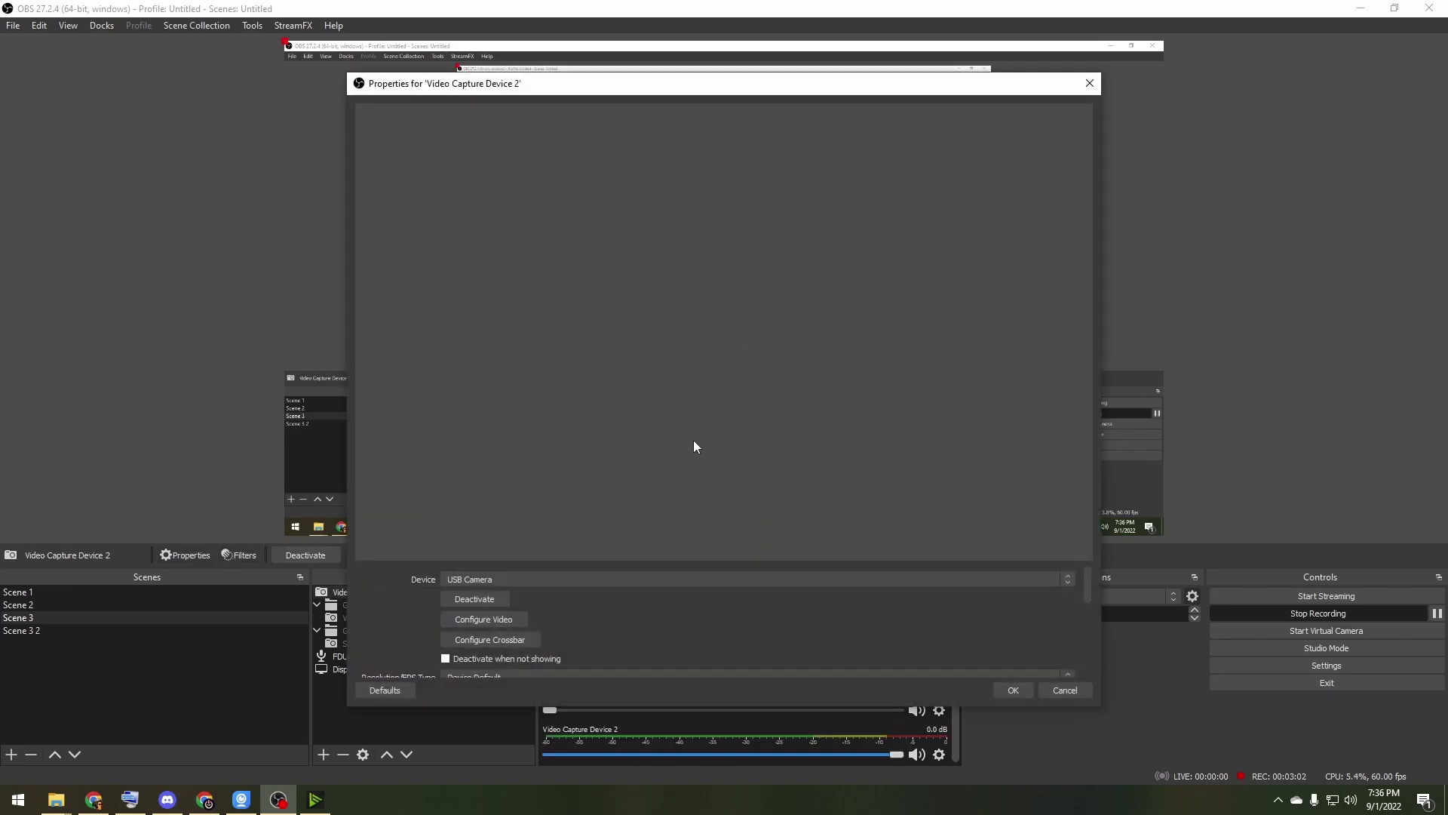
pyautogui.click(633, 581)
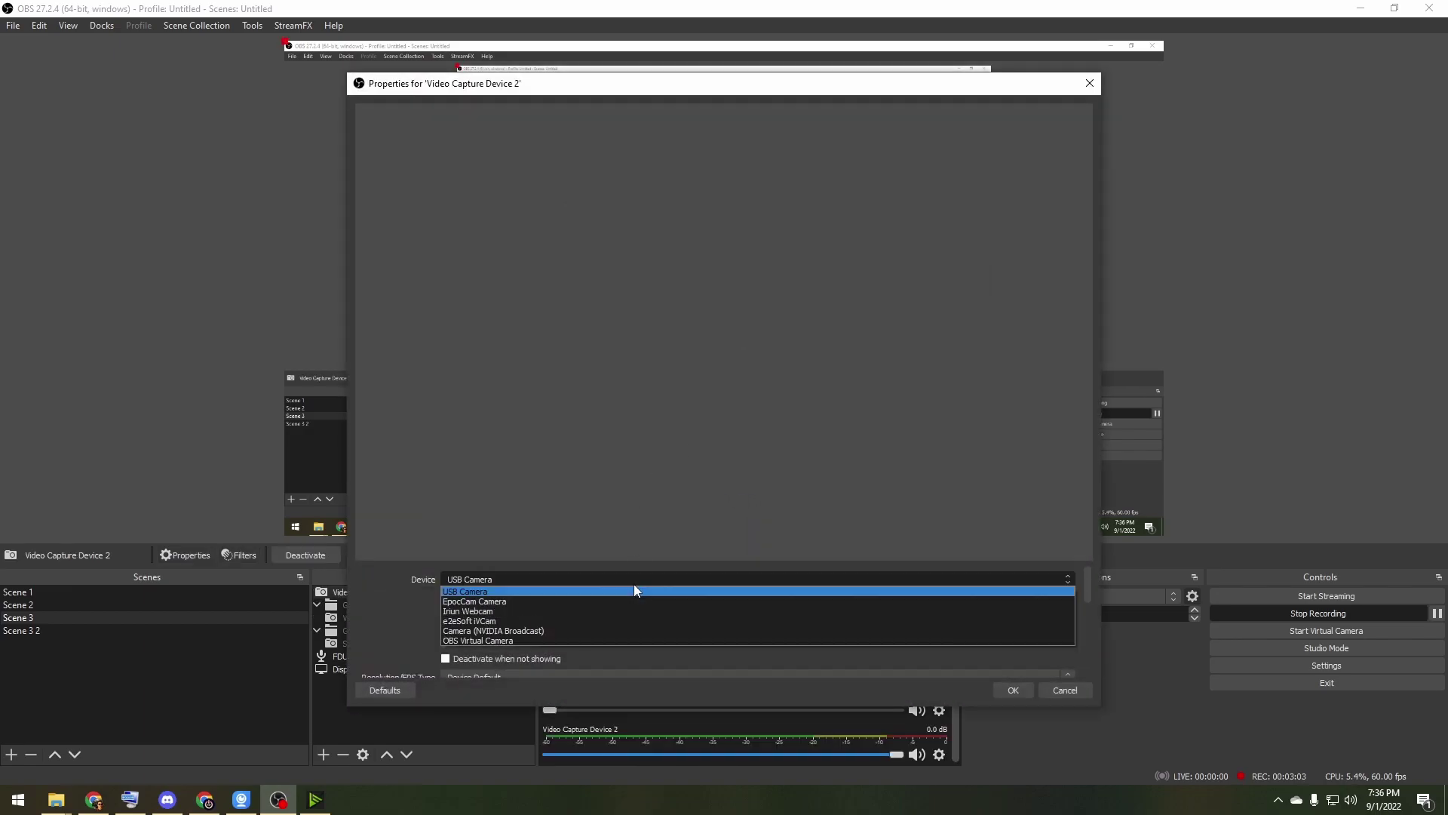
pyautogui.click(595, 631)
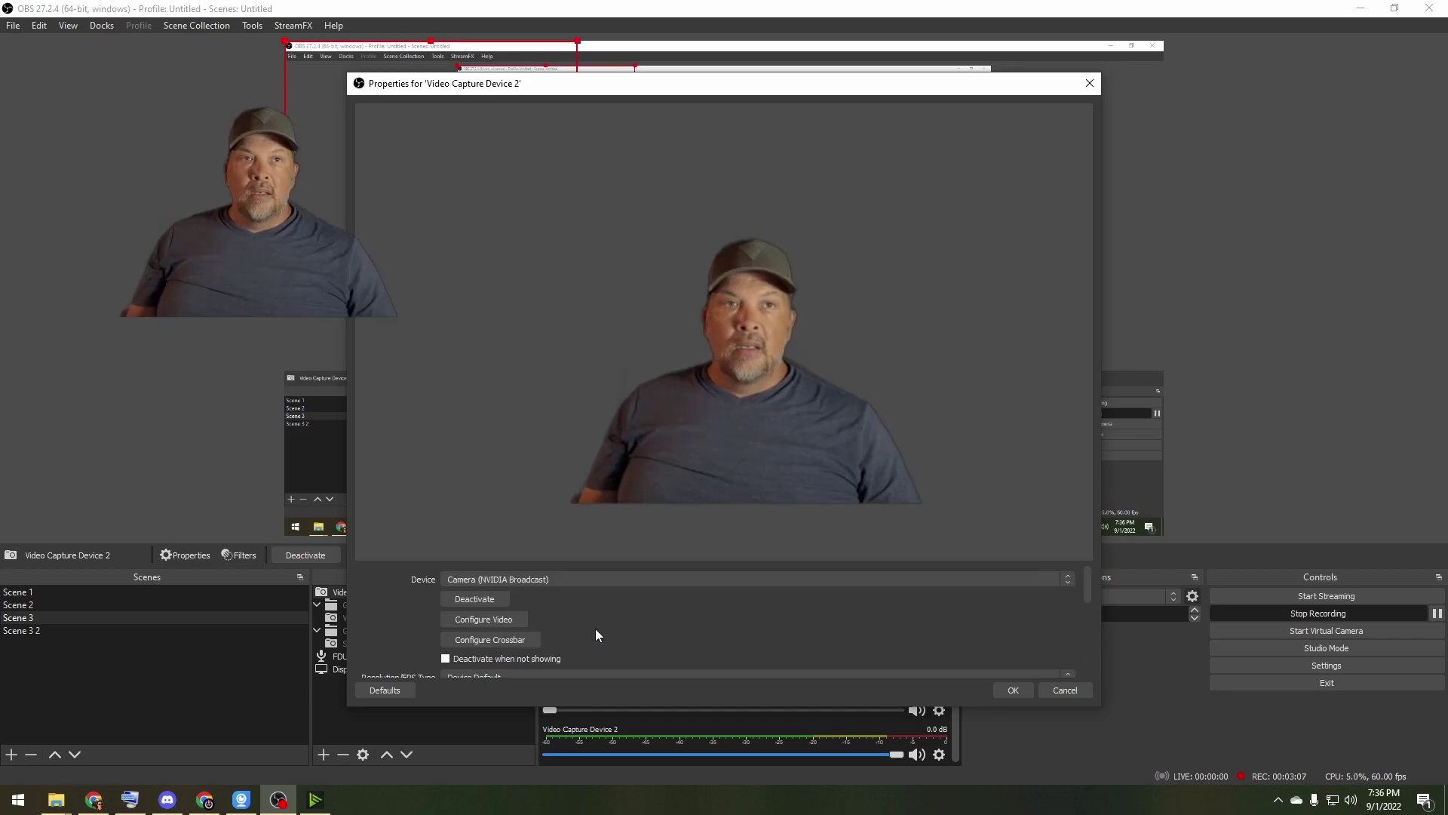
pyautogui.click(1015, 691)
pyautogui.moveTo(490, 177); pyautogui.dragTo(1080, 477)
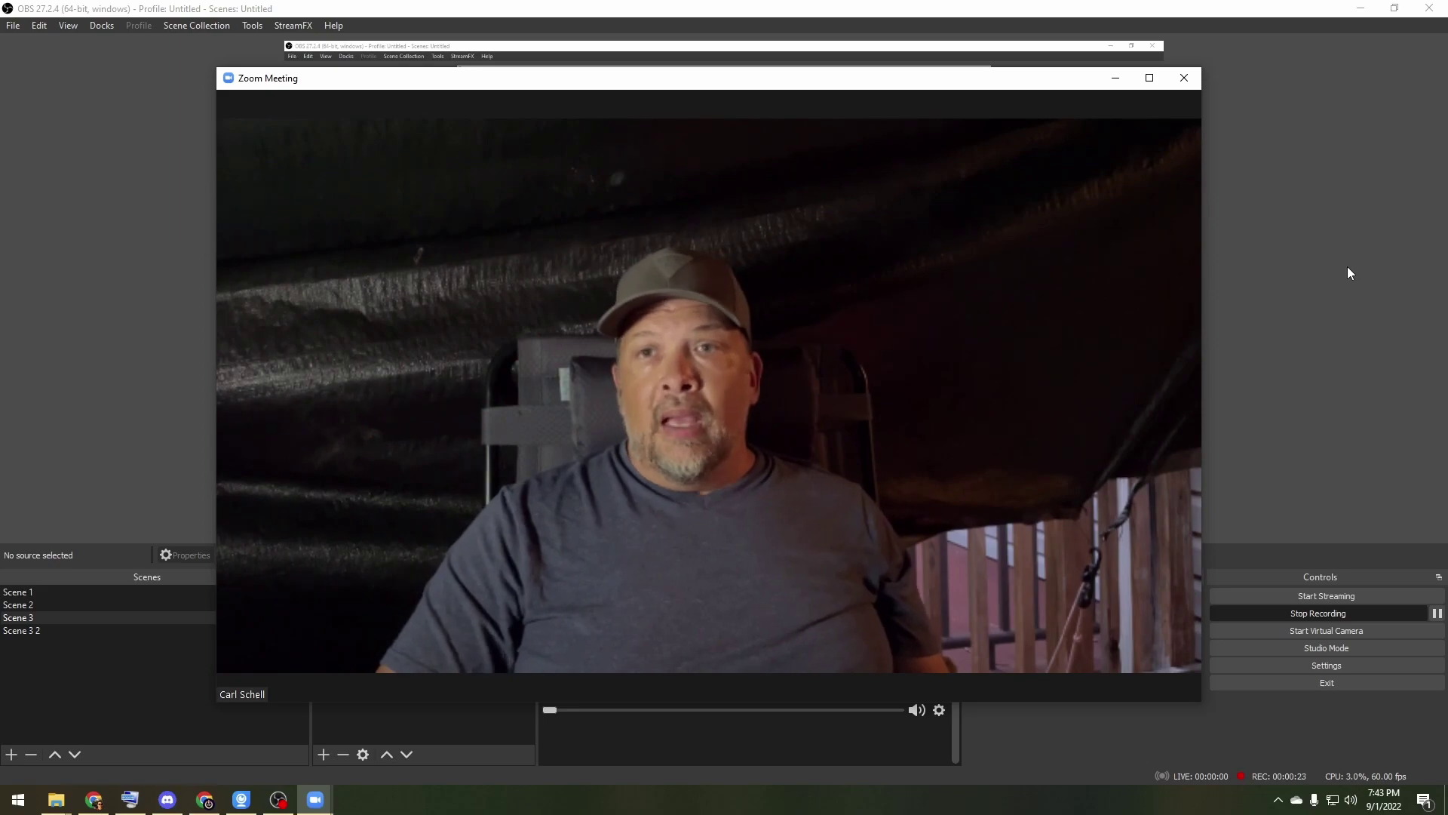
# Open Zoom's virtual background settings and turn on background blur
pyautogui.moveTo(1048, 324)
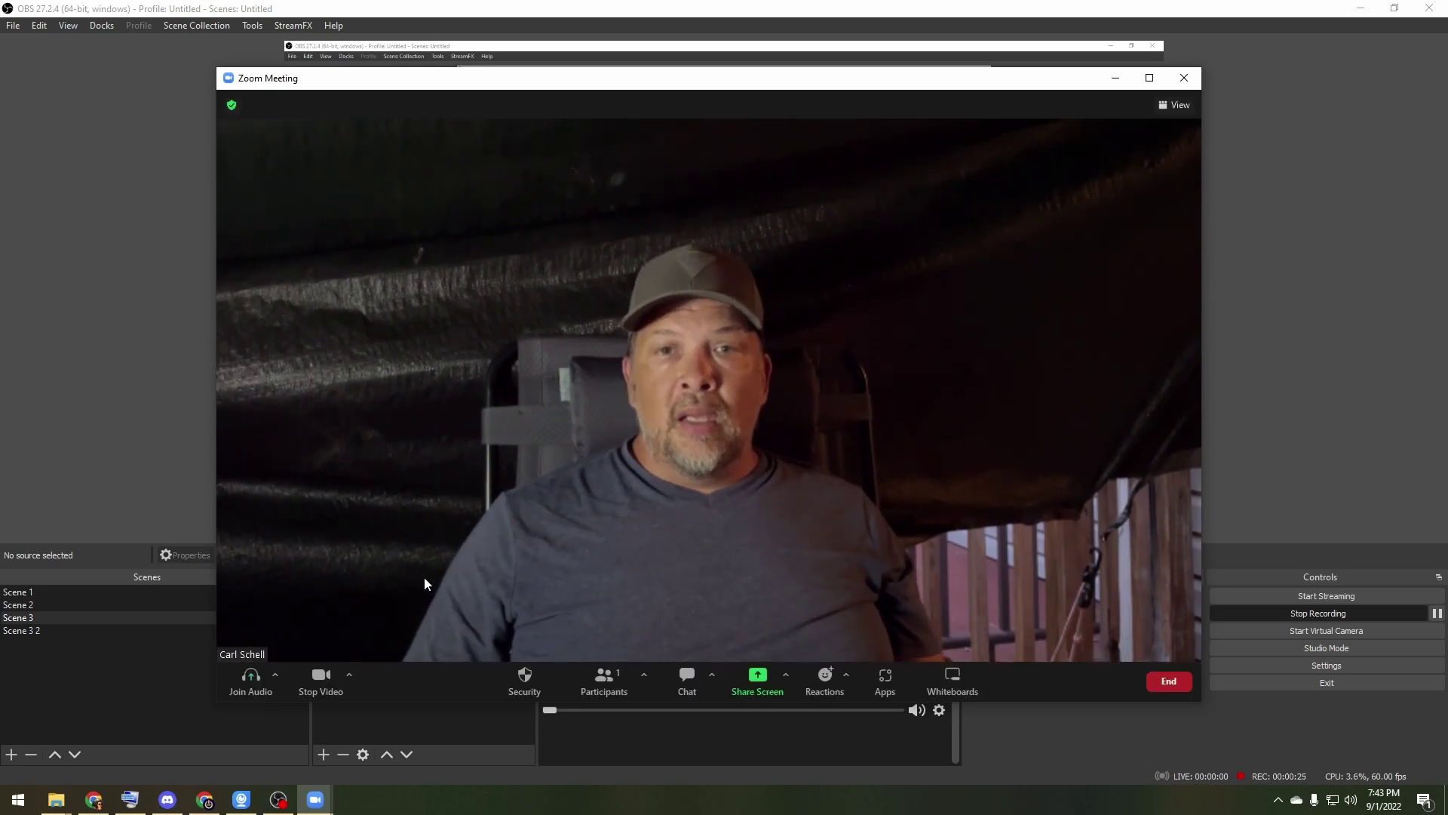
pyautogui.click(350, 675)
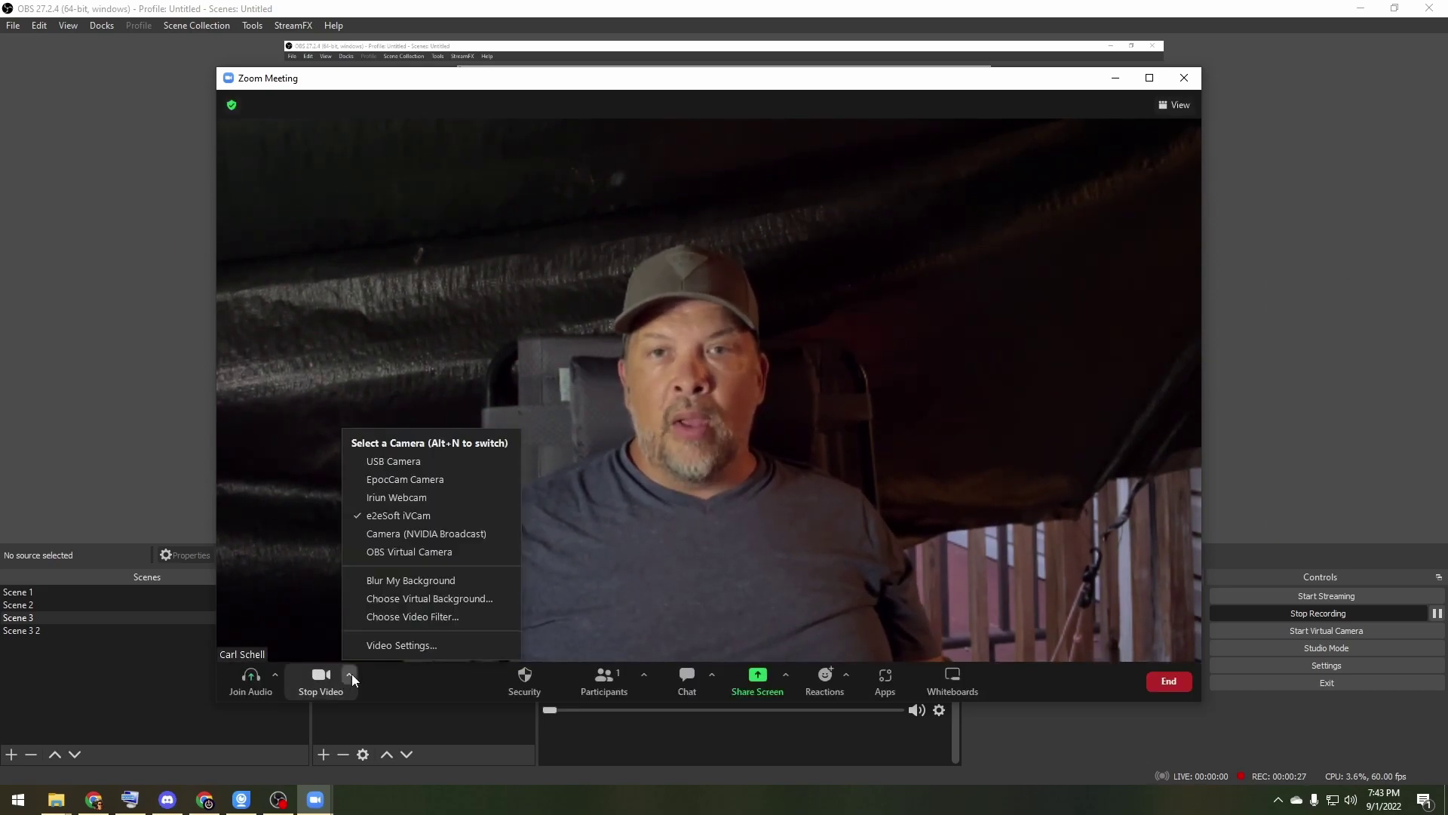
pyautogui.click(426, 598)
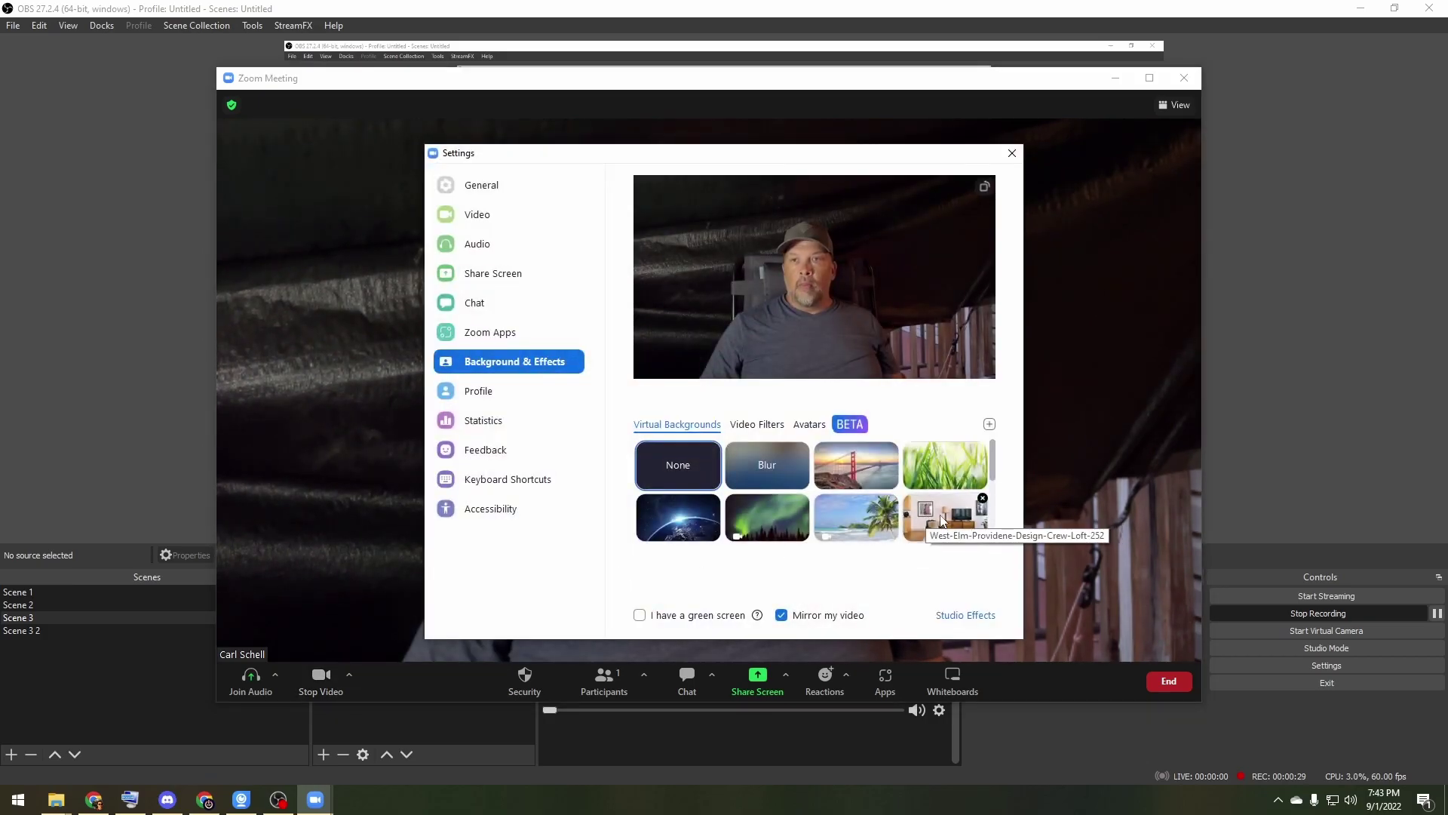
pyautogui.click(767, 465)
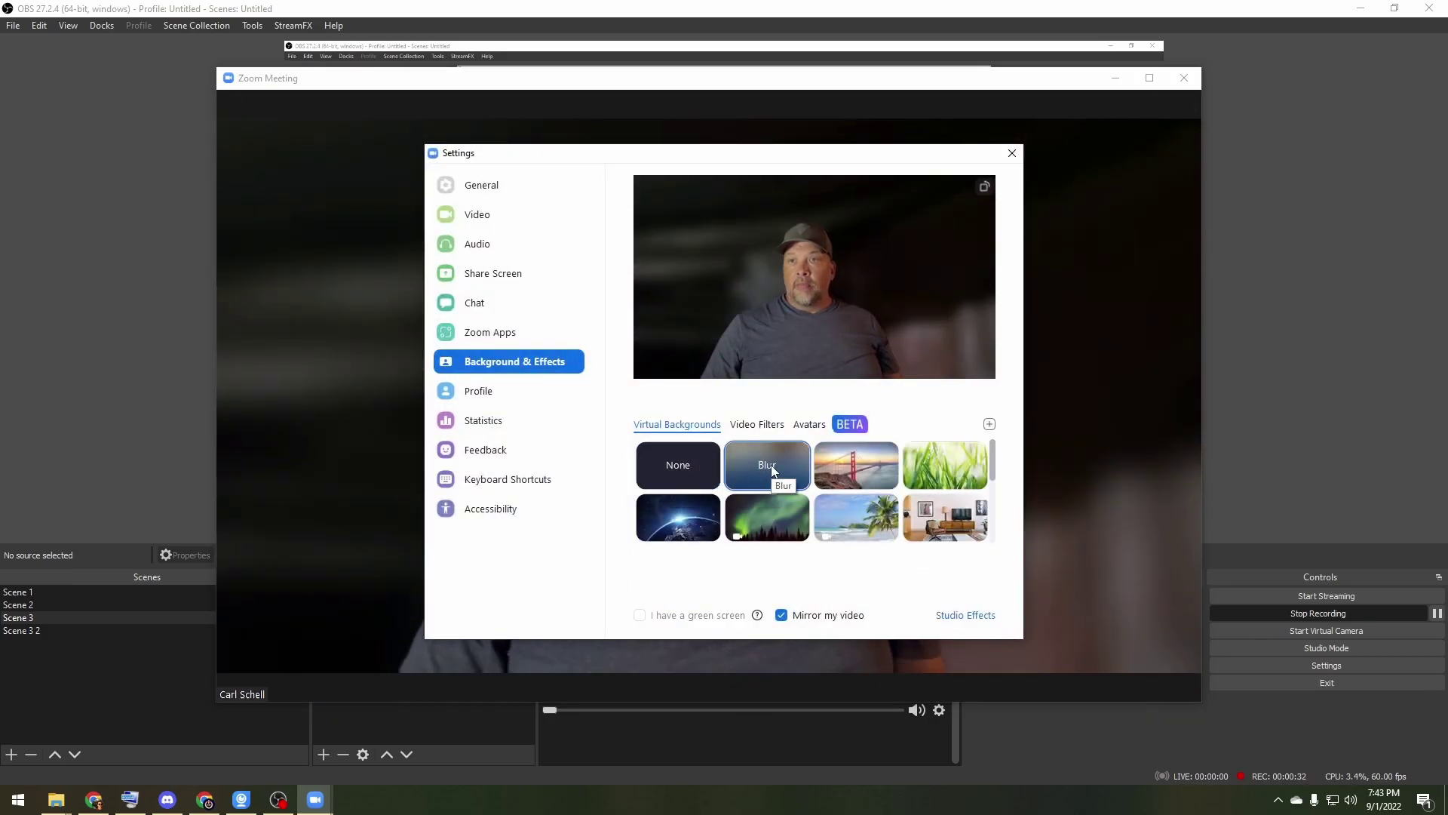
pyautogui.moveTo(731, 166); pyautogui.dragTo(1107, 132)
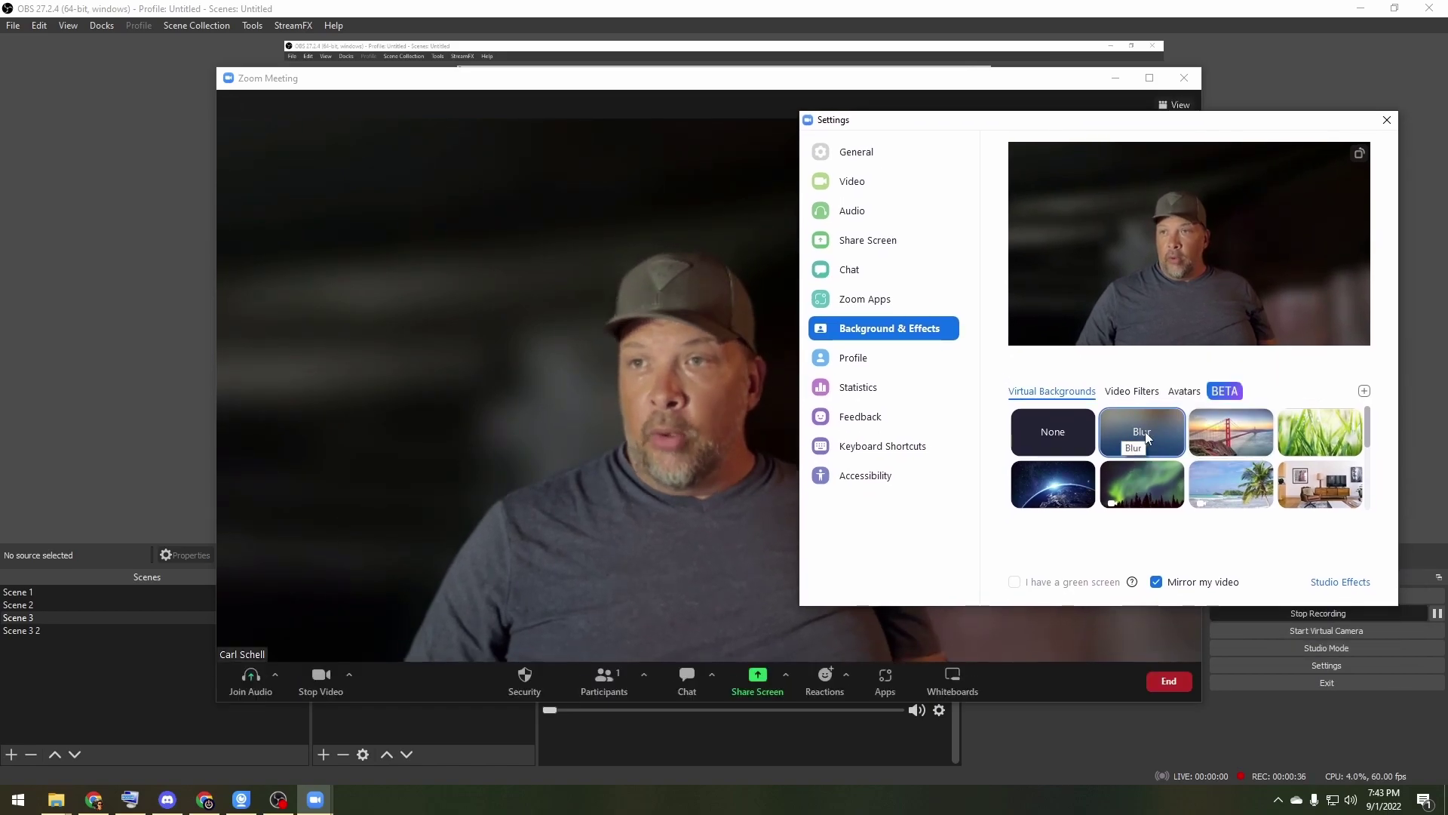
# Try several virtual backgrounds, settle on the blue living room, and return to OBS
pyautogui.click(1215, 427)
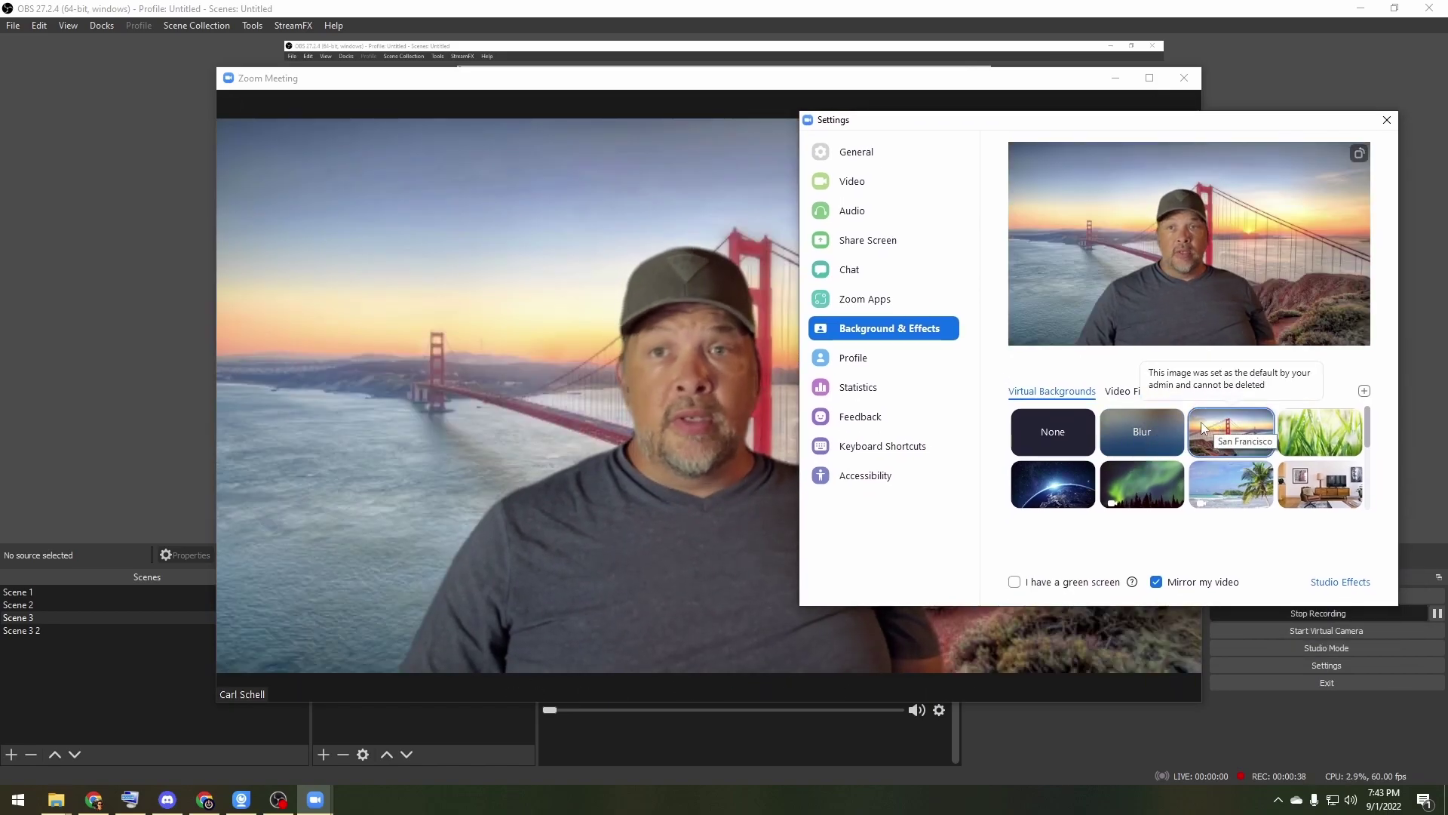
pyautogui.click(1364, 392)
pyautogui.click(1314, 389)
pyautogui.click(1323, 478)
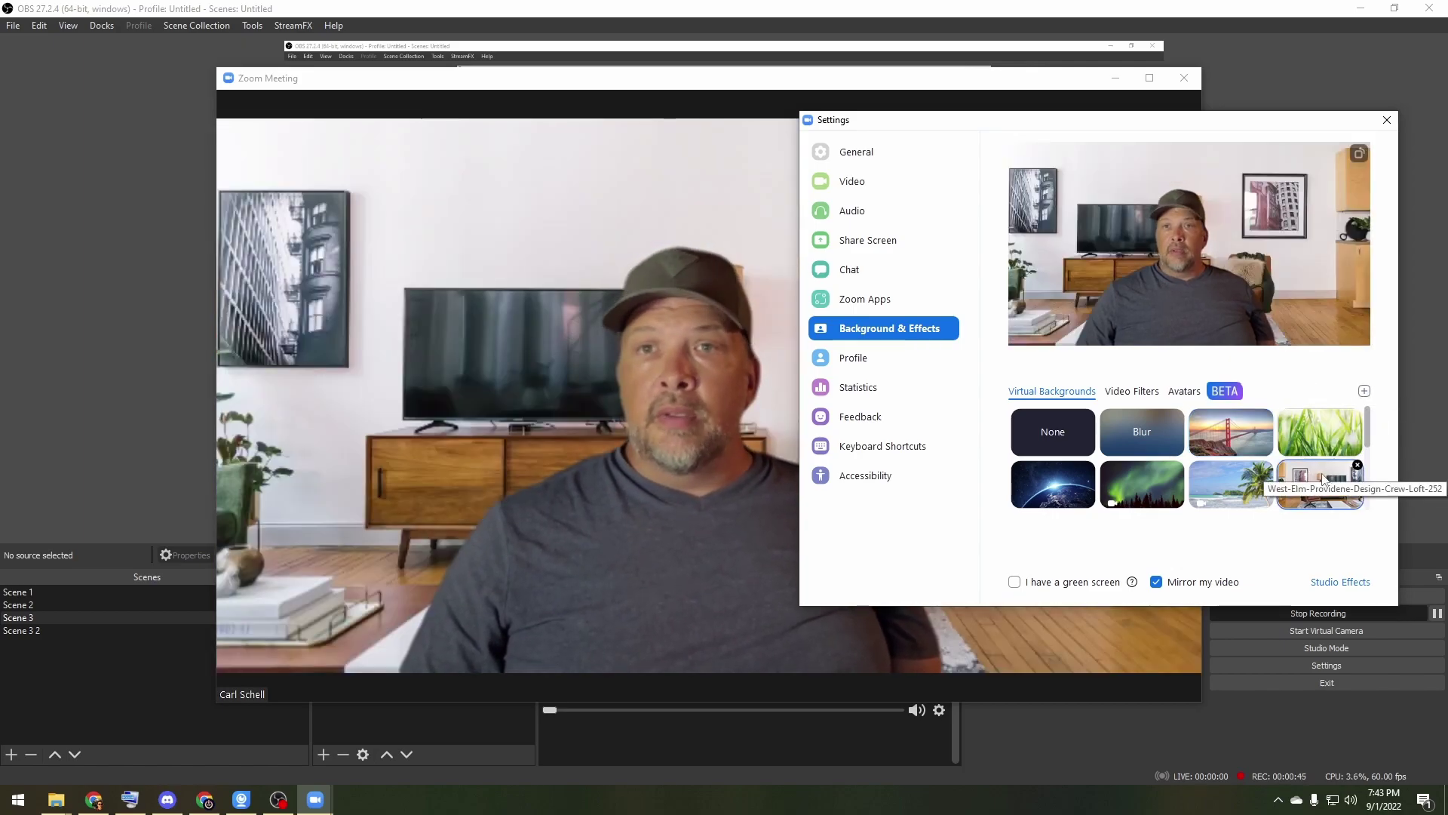
pyautogui.scroll(-3, 1169, 460)
pyautogui.click(1034, 444)
pyautogui.click(1330, 489)
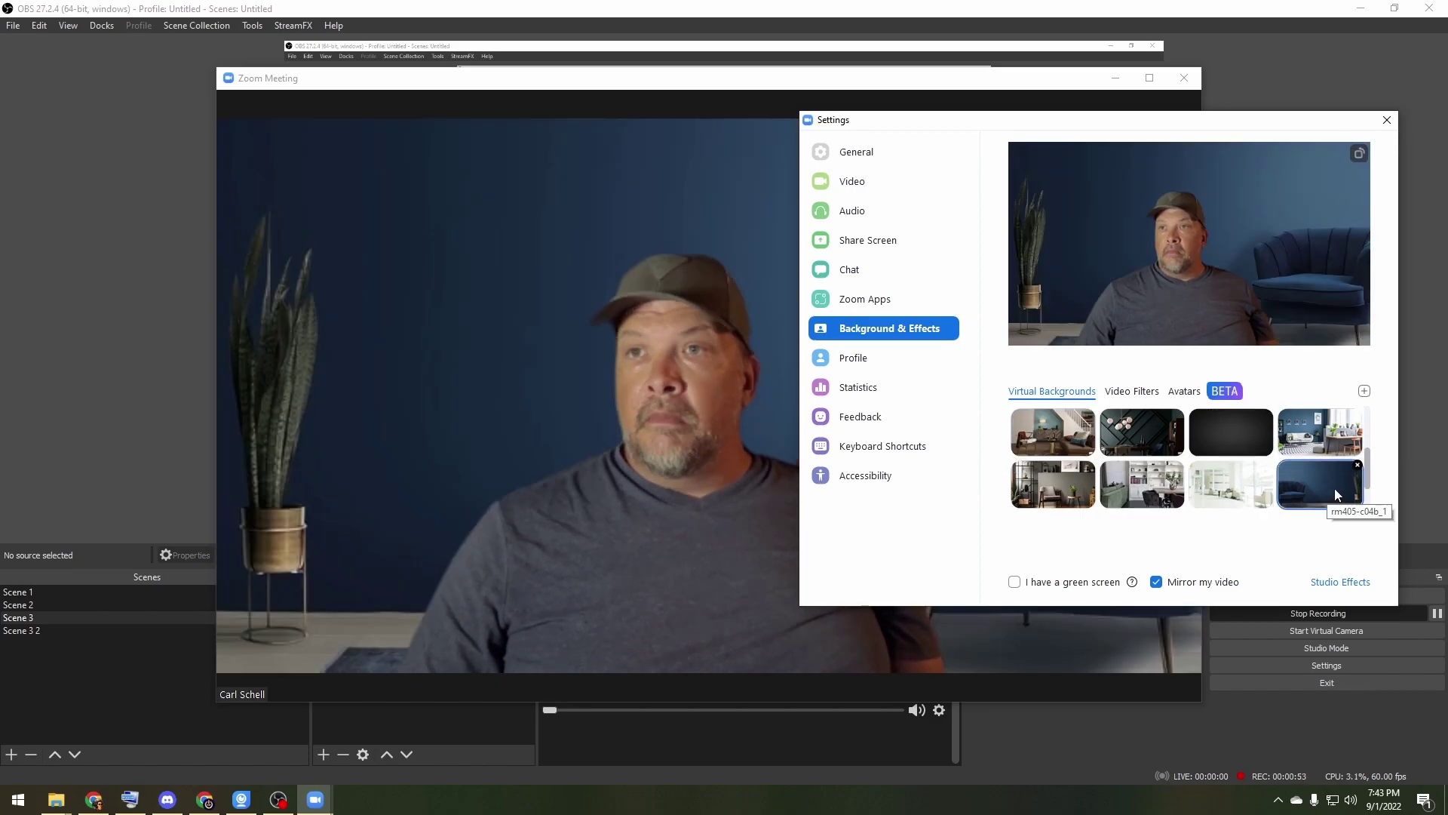
pyautogui.moveTo(1372, 465); pyautogui.dragTo(1371, 500)
pyautogui.click(1230, 446)
pyautogui.click(1127, 486)
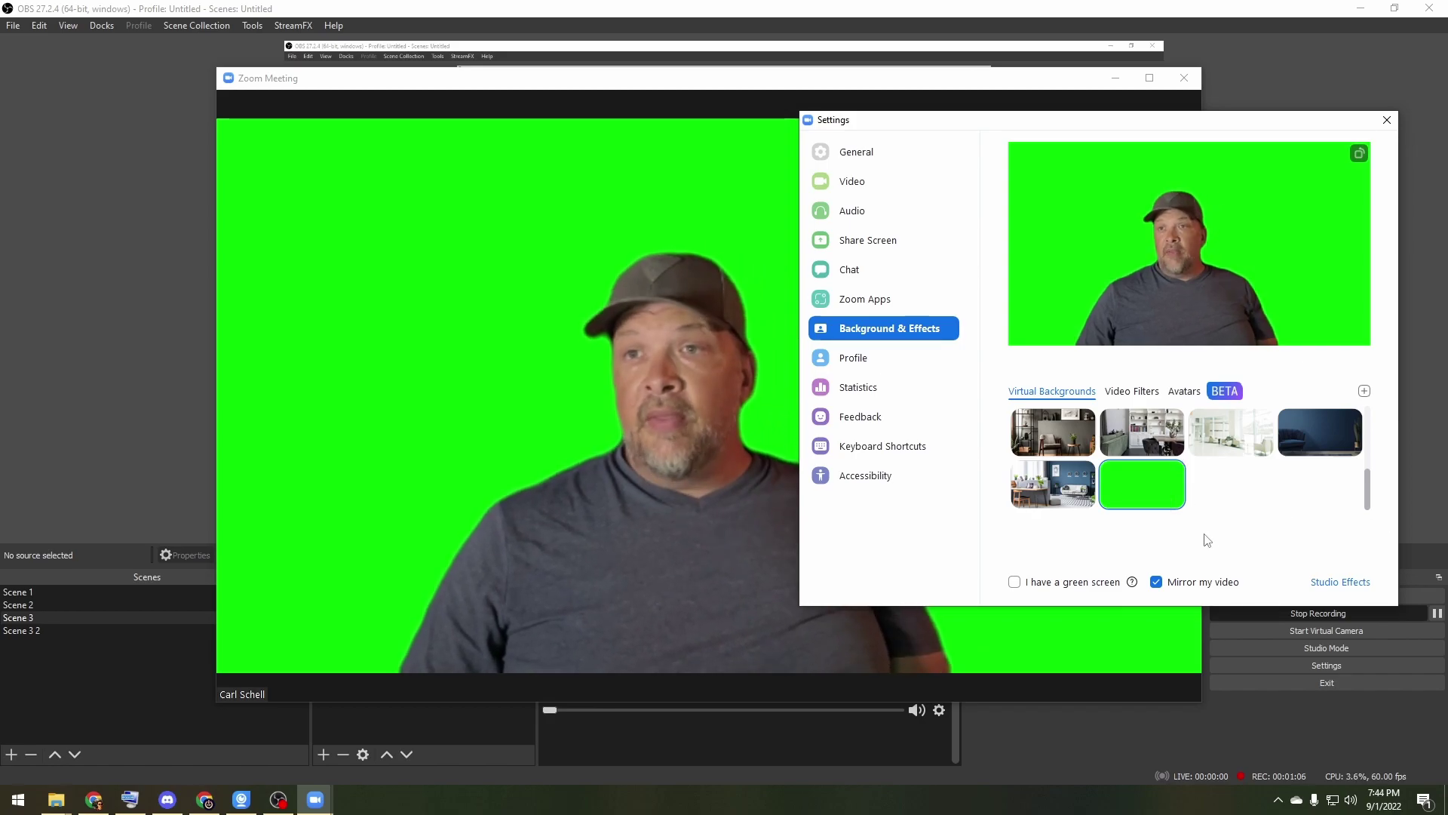
pyautogui.click(1077, 499)
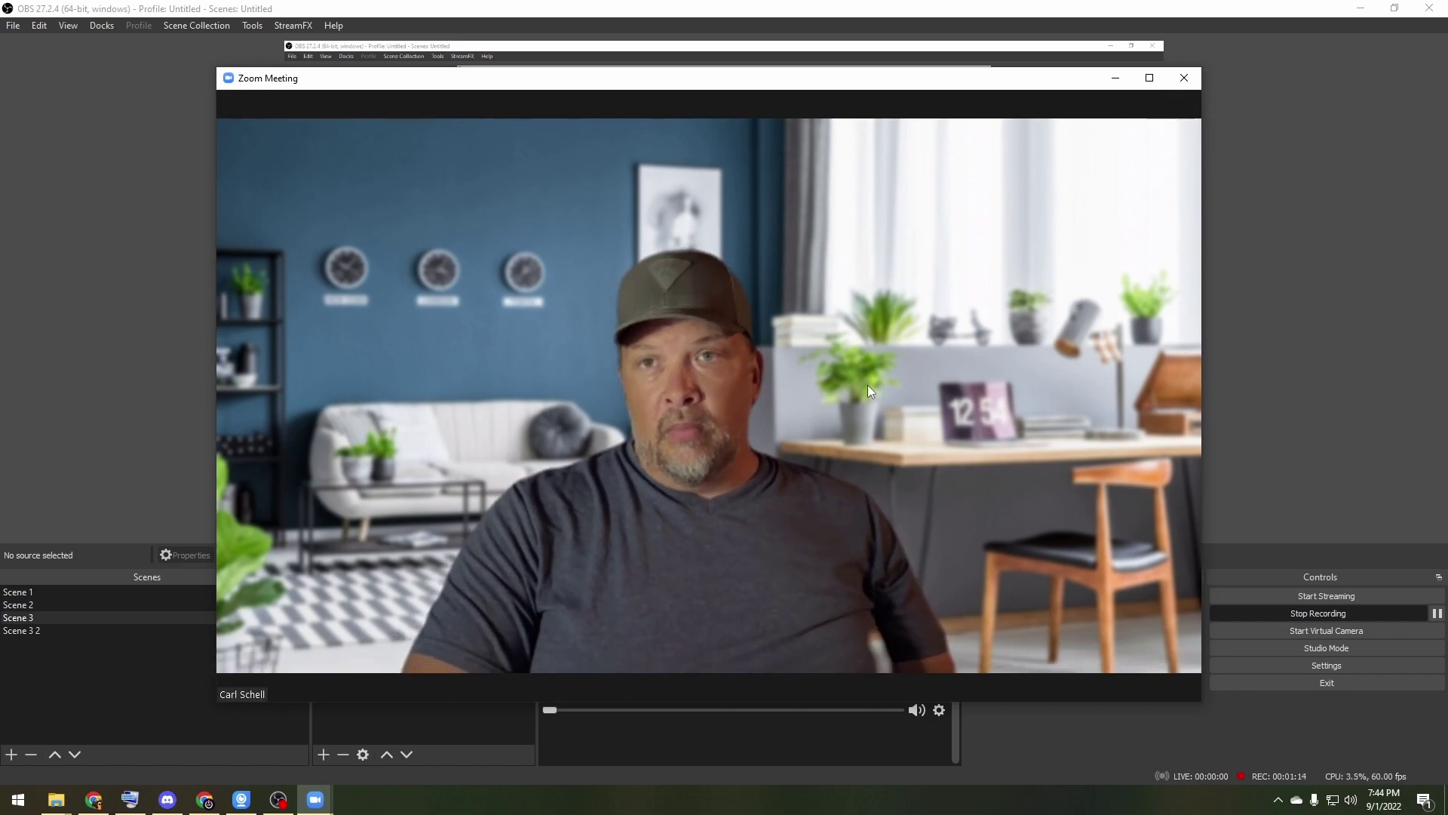
pyautogui.click(1298, 240)
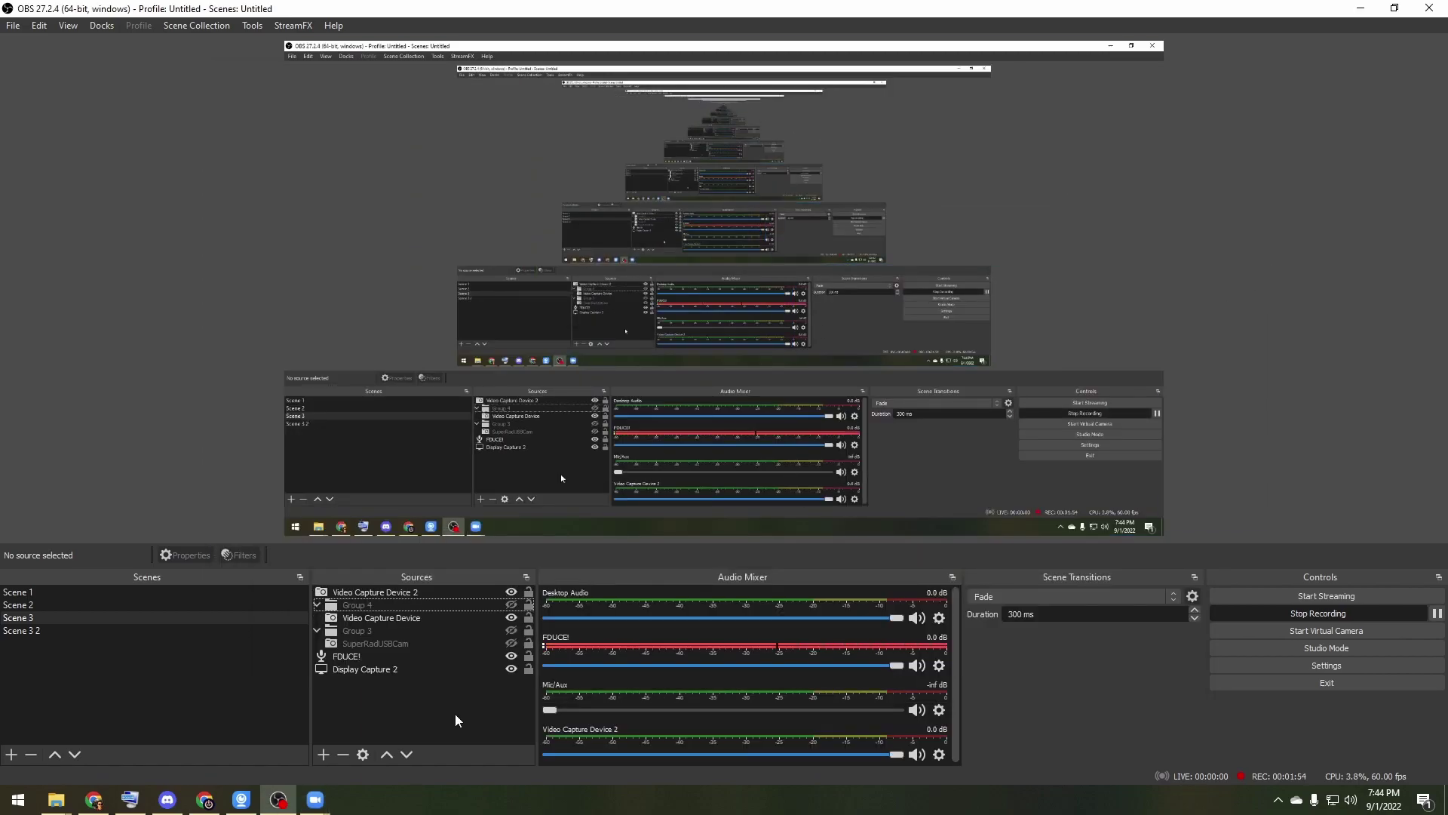
# Add a Windows 10 Window Capture of the Zoom Meeting window, shrunk into the bottom-right corner
pyautogui.rightClick(418, 697)
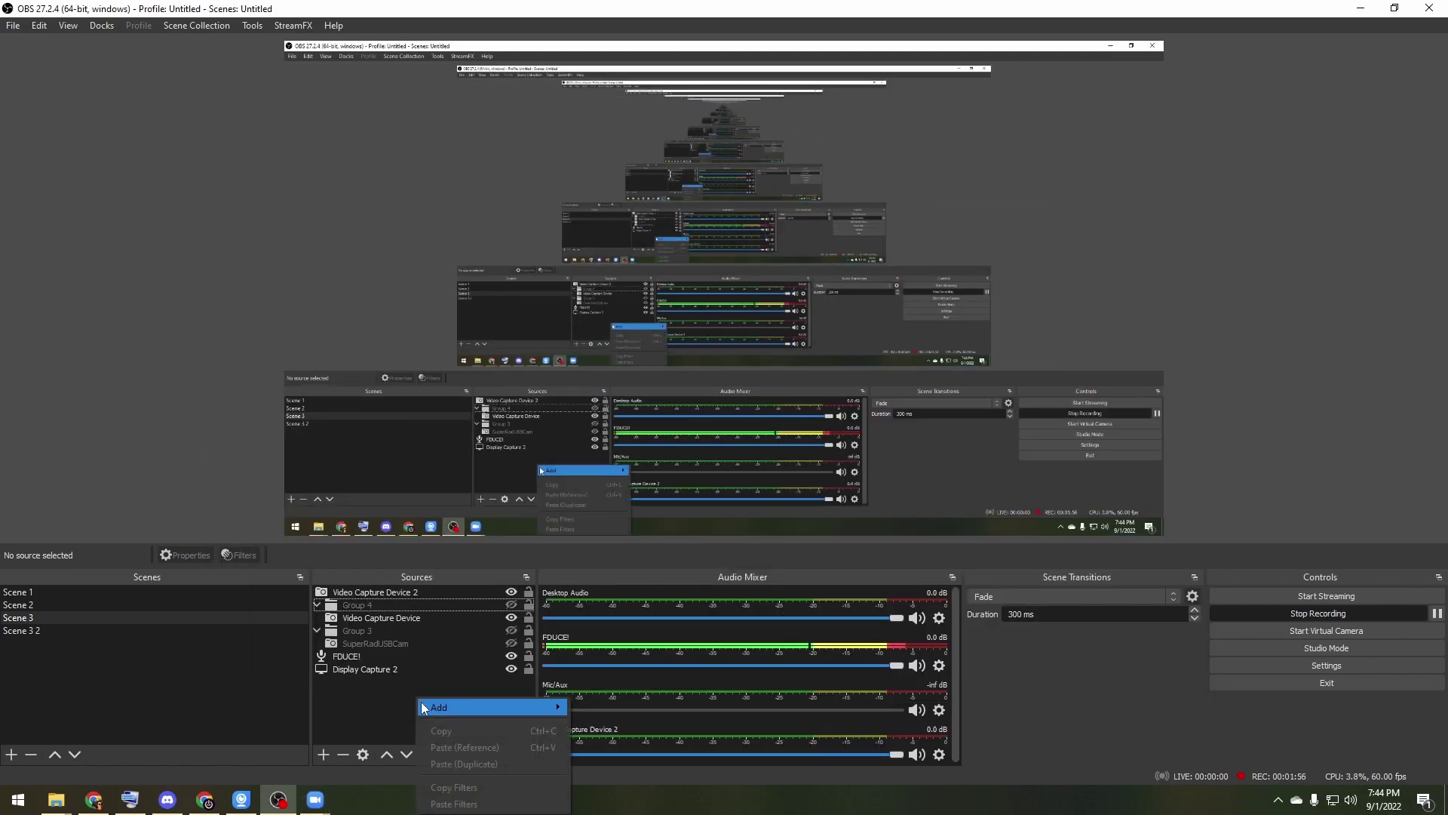
pyautogui.moveTo(432, 709)
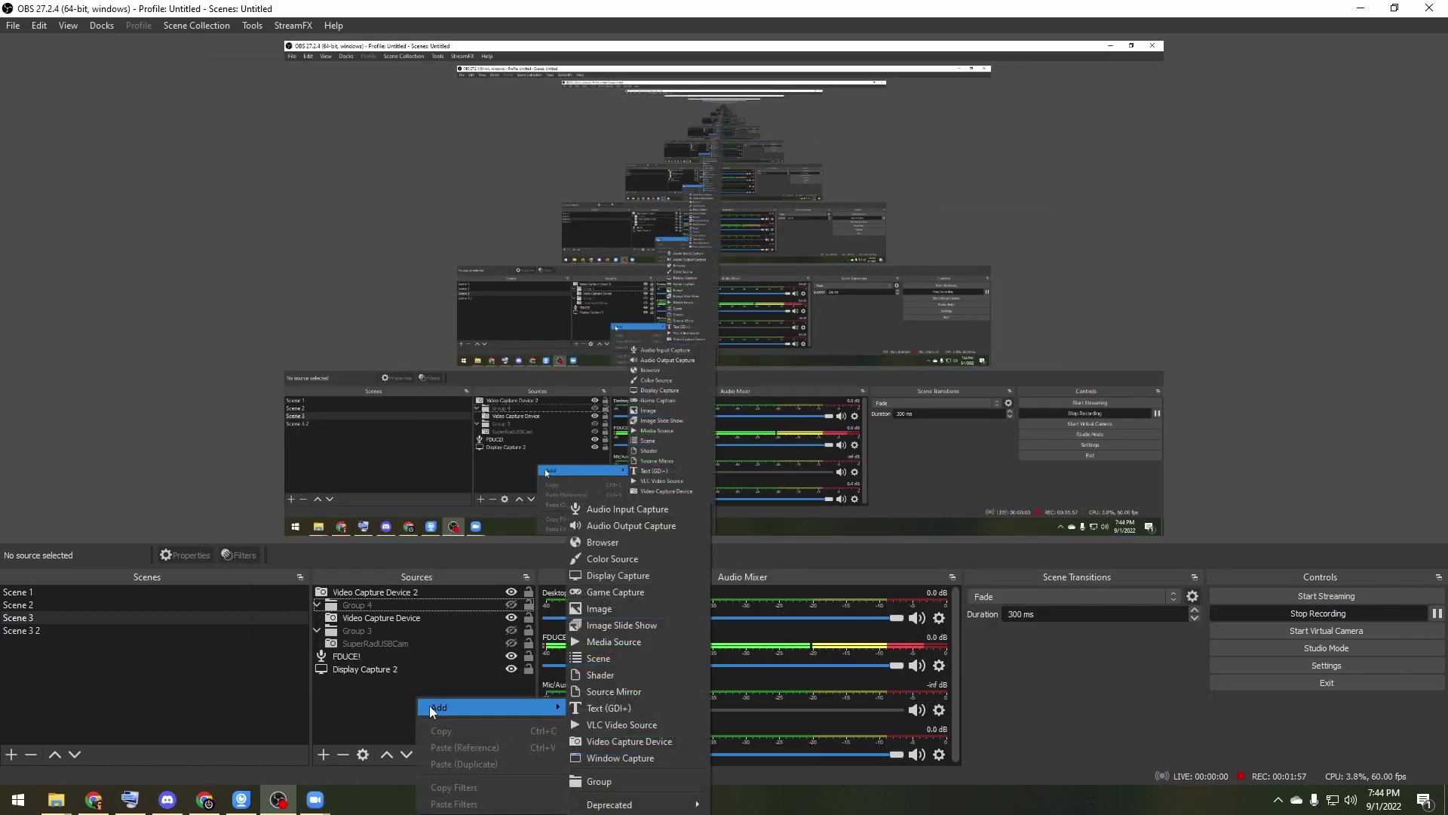
pyautogui.click(649, 754)
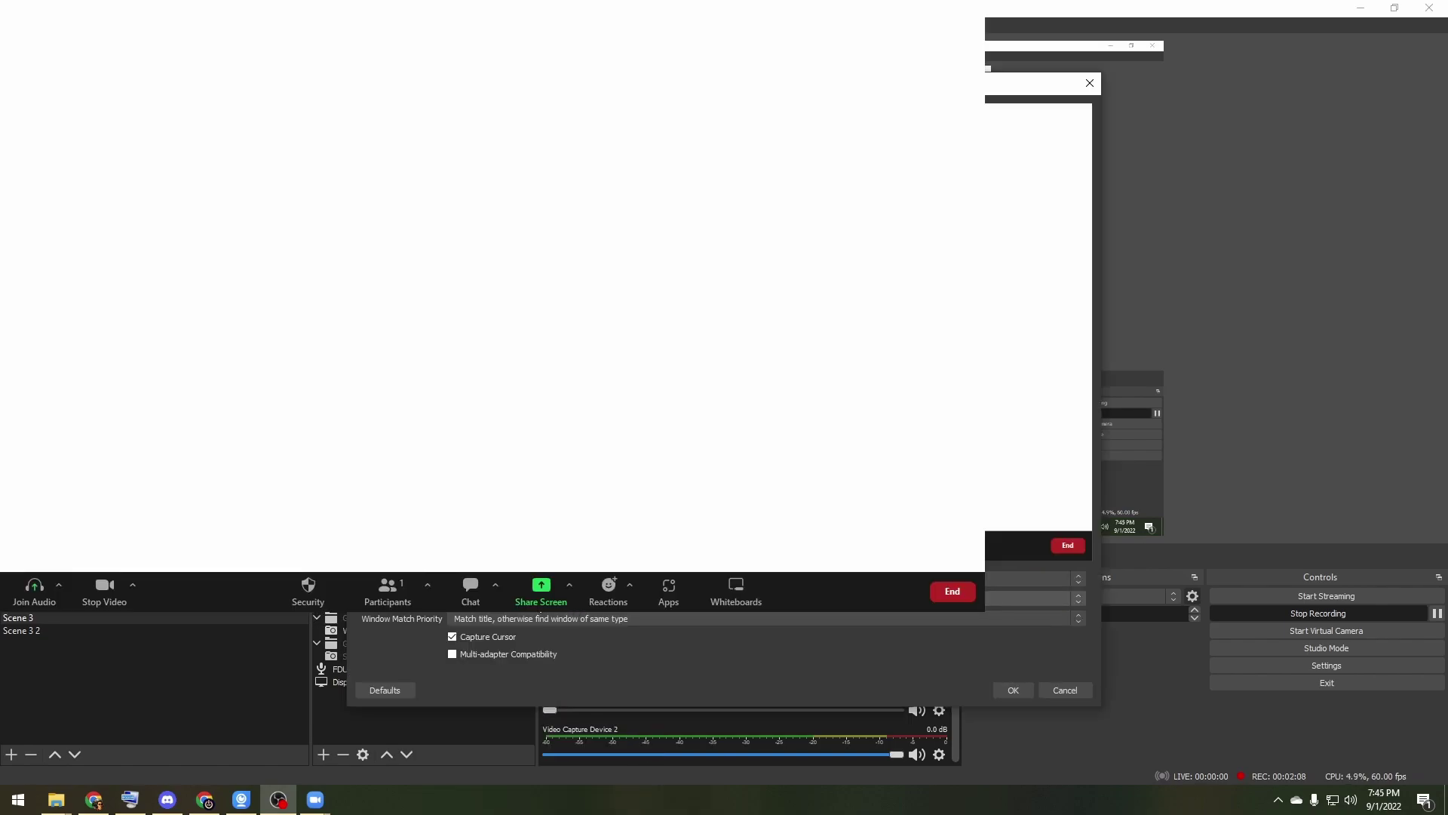
pyautogui.click(1041, 598)
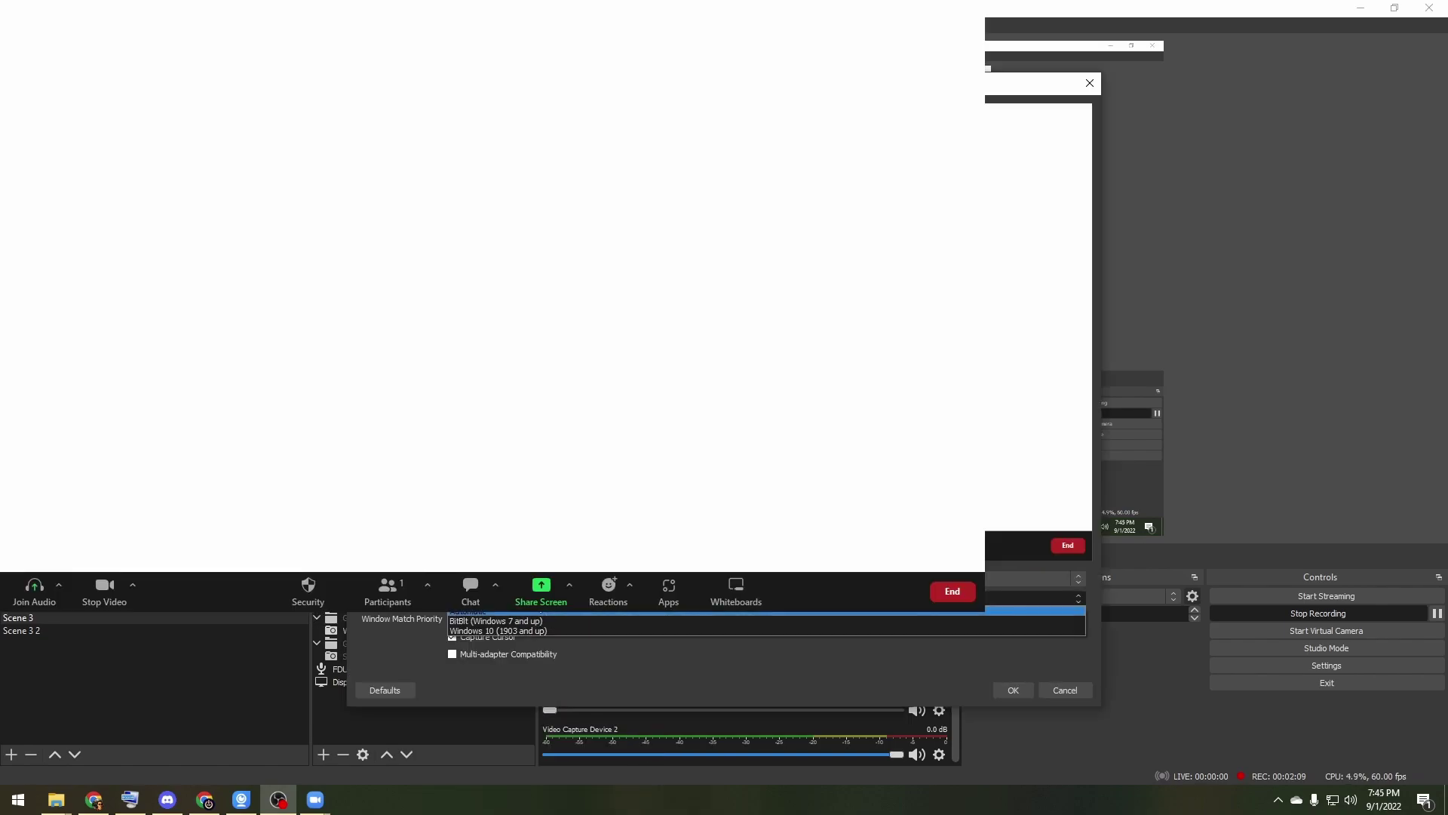
pyautogui.click(535, 631)
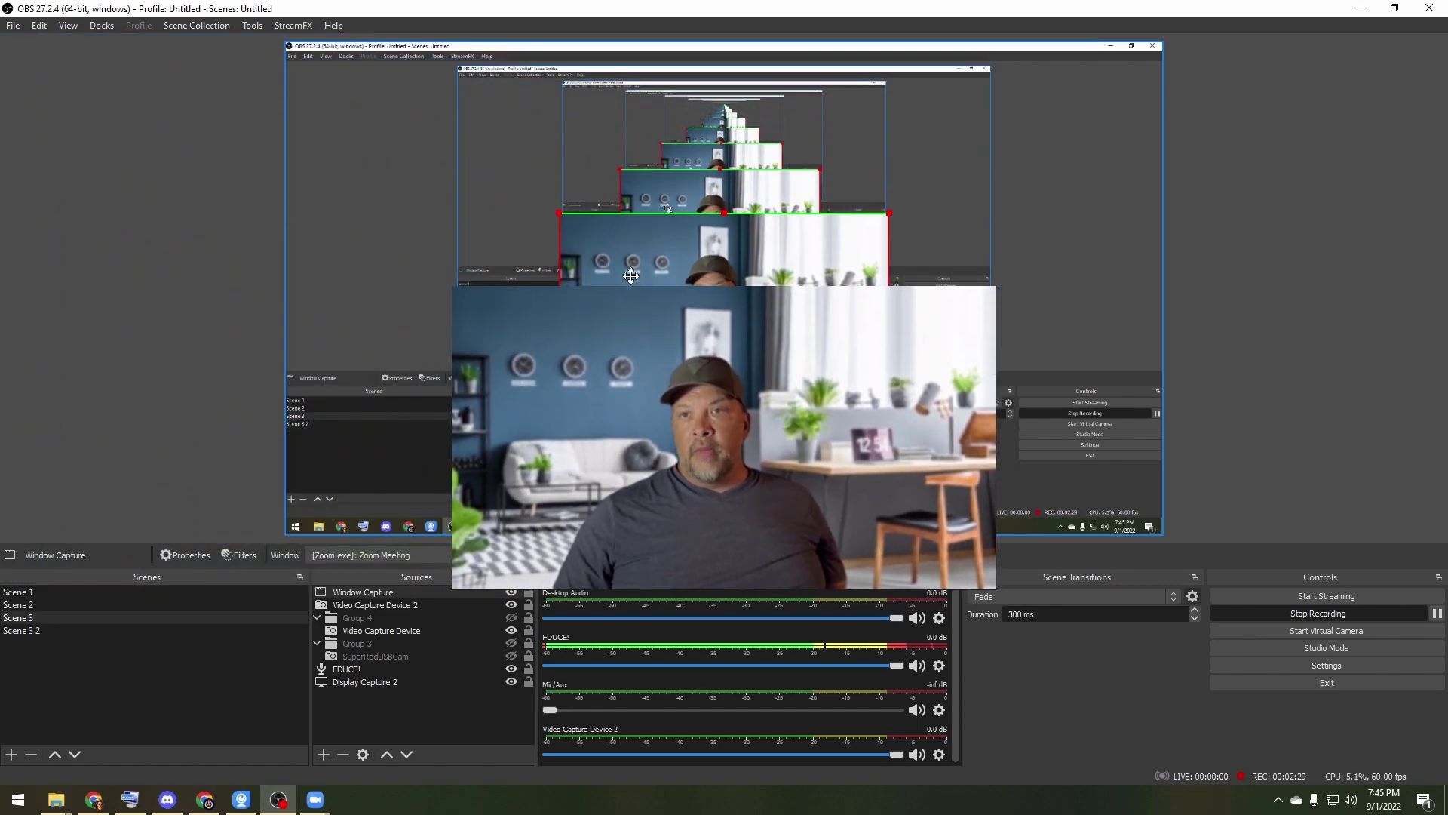
pyautogui.moveTo(631, 275); pyautogui.dragTo(900, 414)
pyautogui.moveTo(836, 353); pyautogui.dragTo(909, 385)
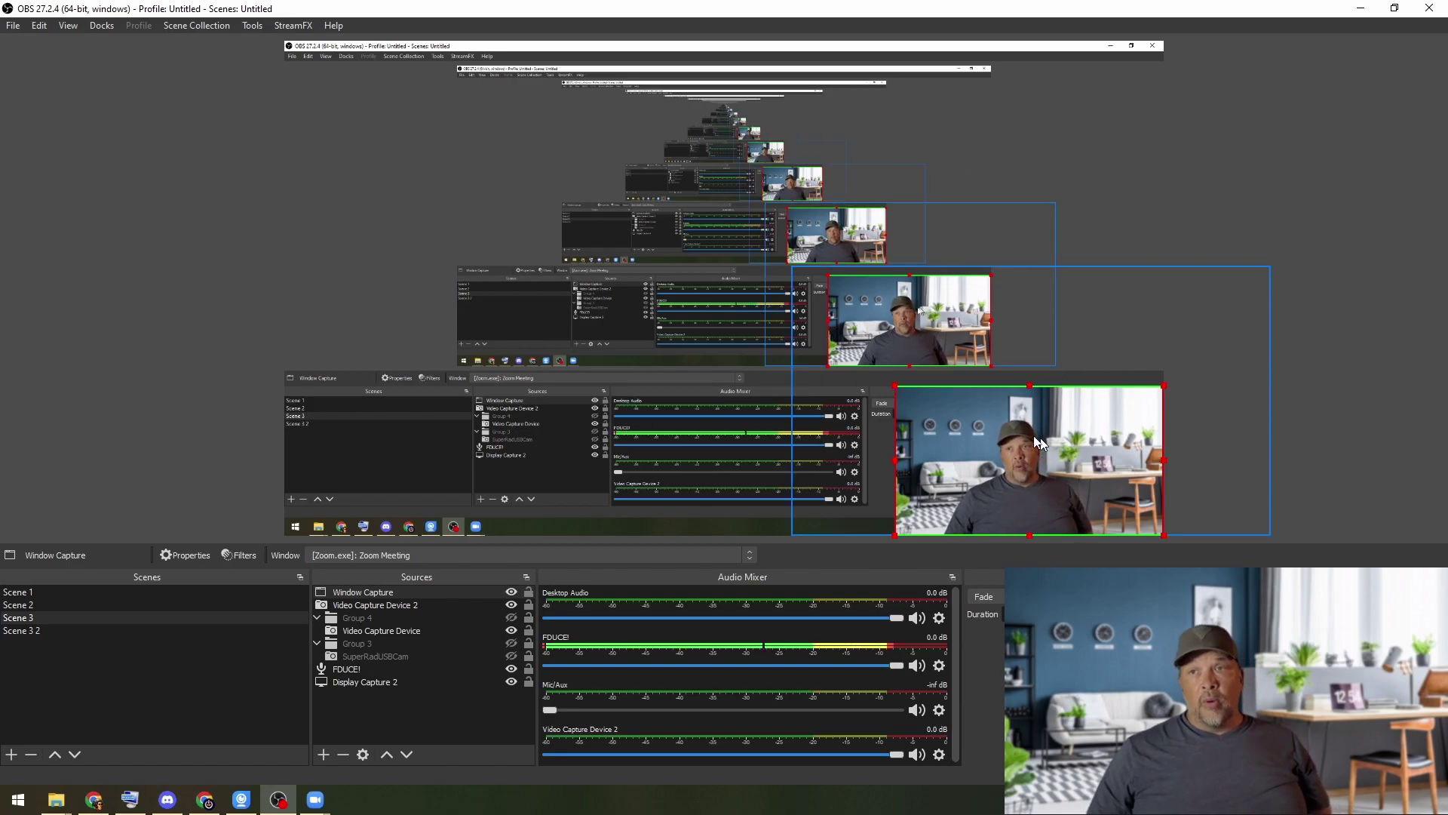
# Add an Image Mask/Blend filter using _pro_circle.png to the Window Capture source
pyautogui.rightClick(387, 594)
pyautogui.click(450, 569)
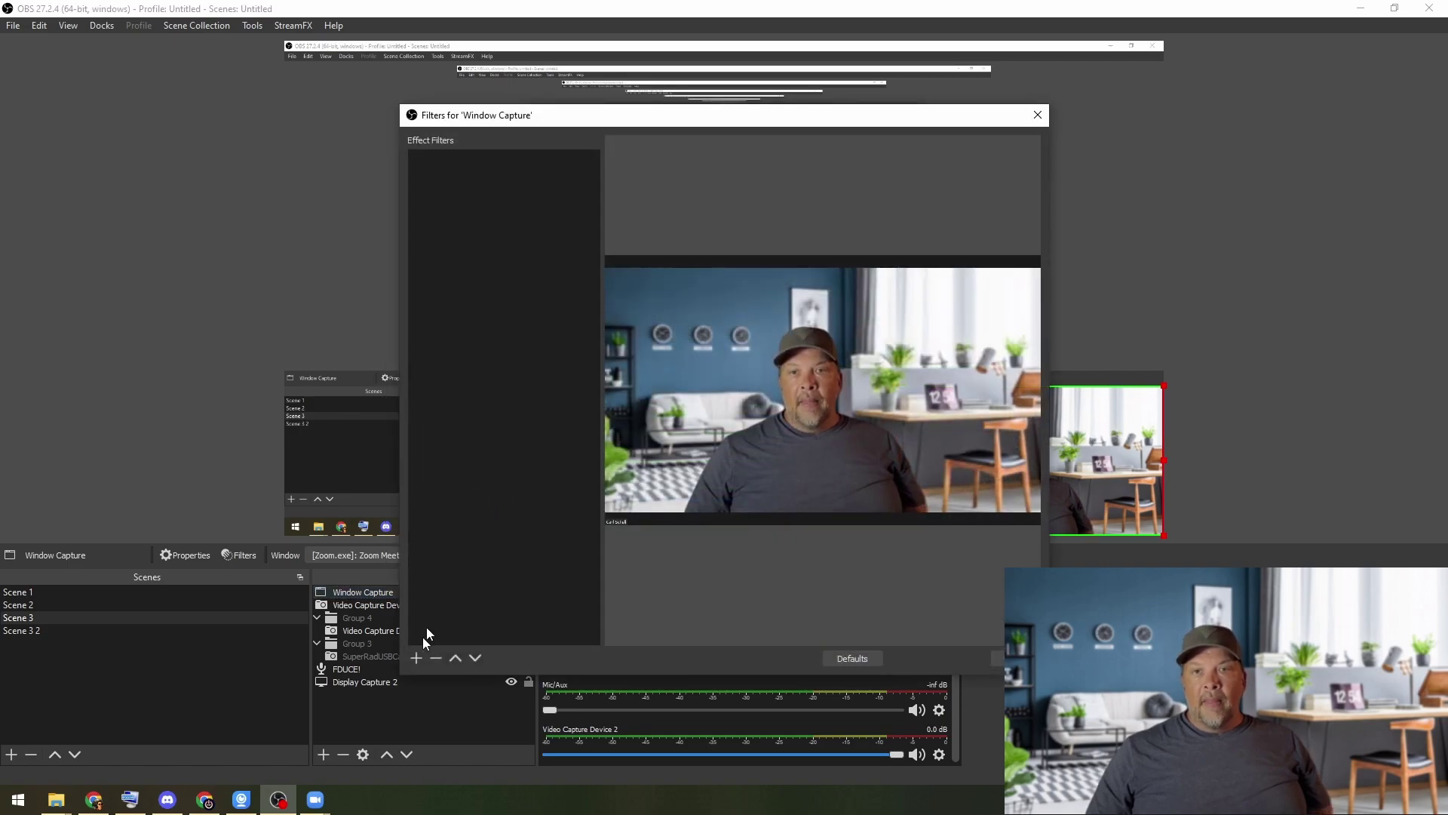
pyautogui.click(417, 657)
pyautogui.click(482, 550)
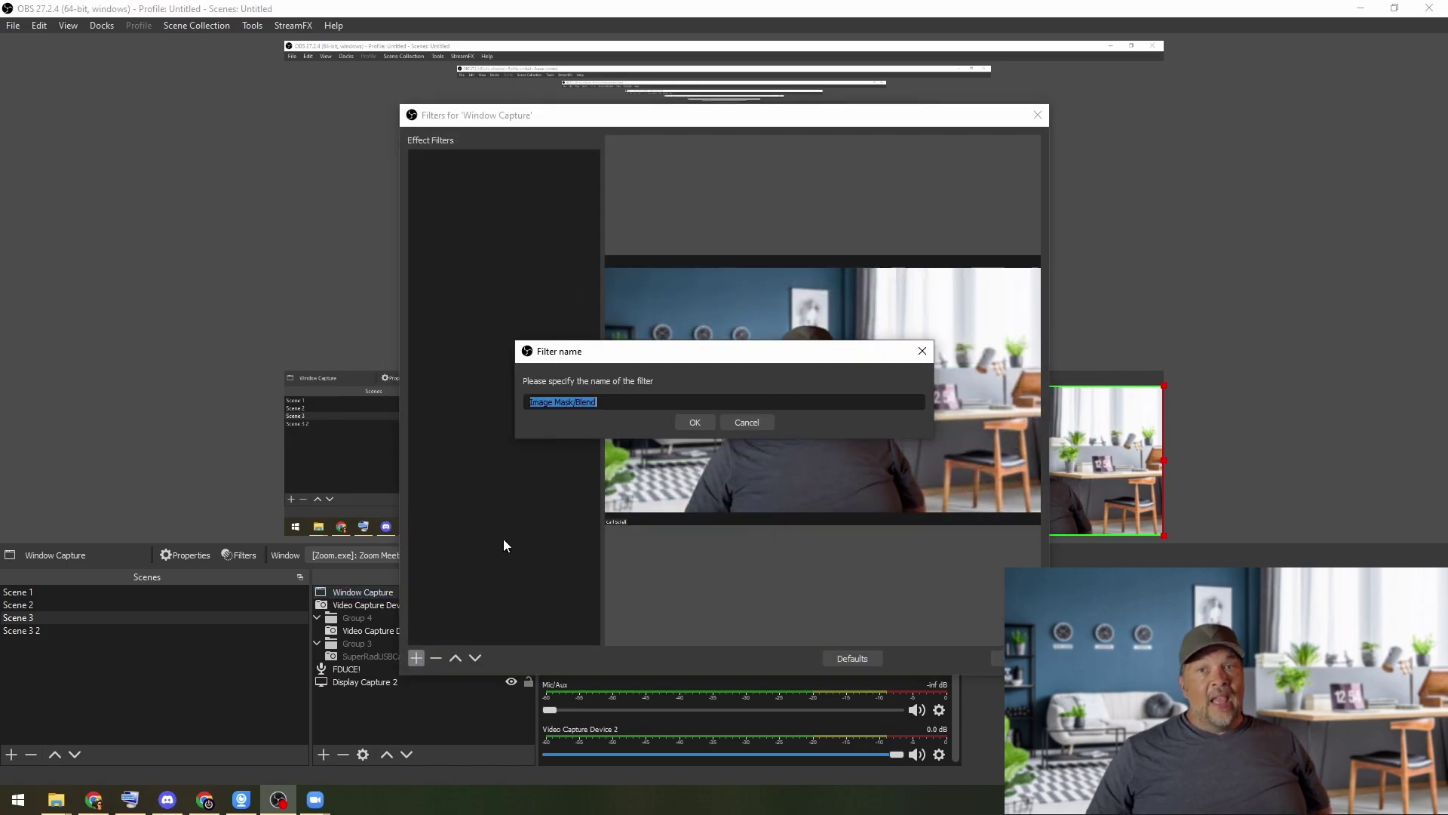
pyautogui.click(689, 423)
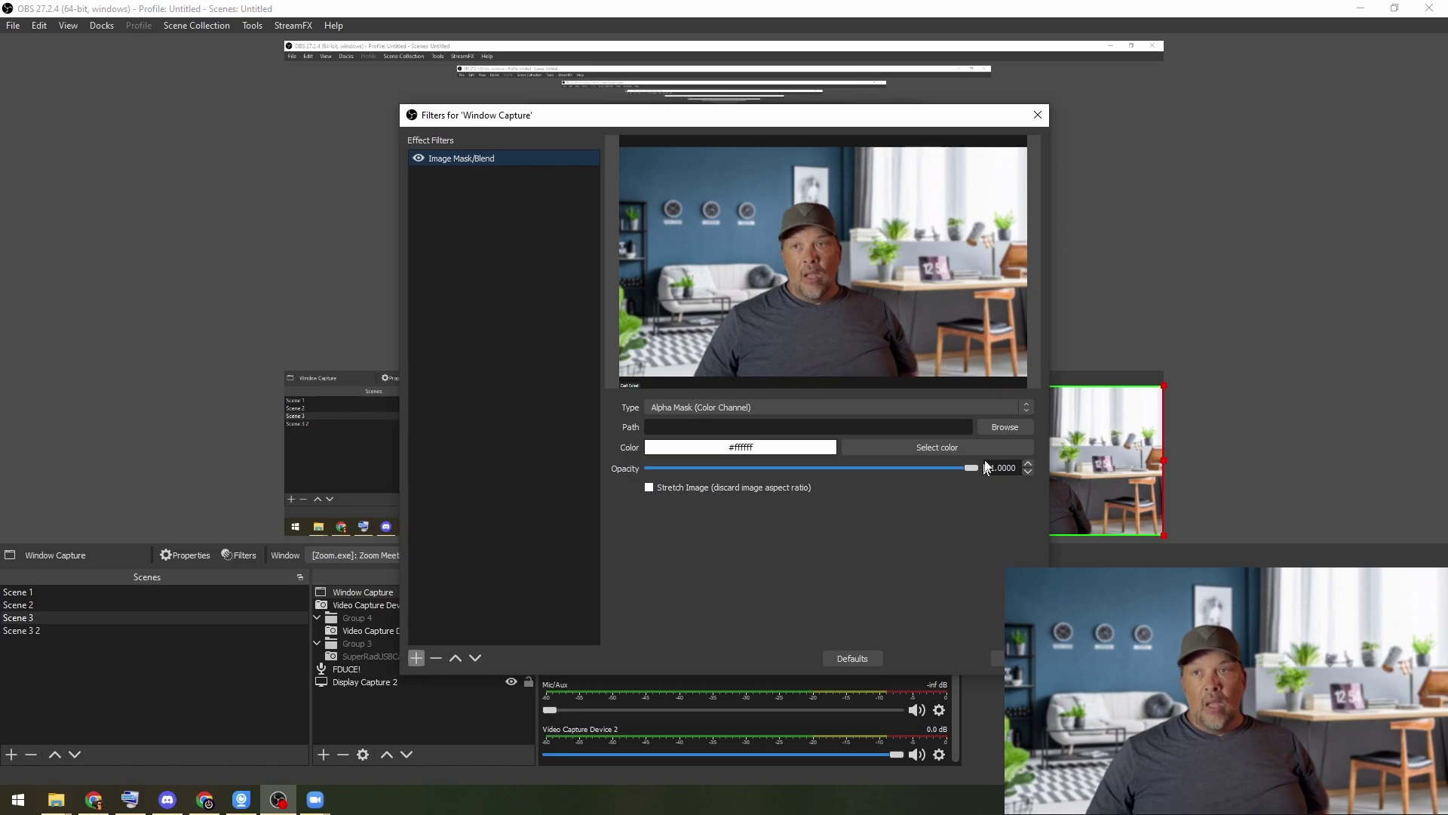
pyautogui.click(1001, 427)
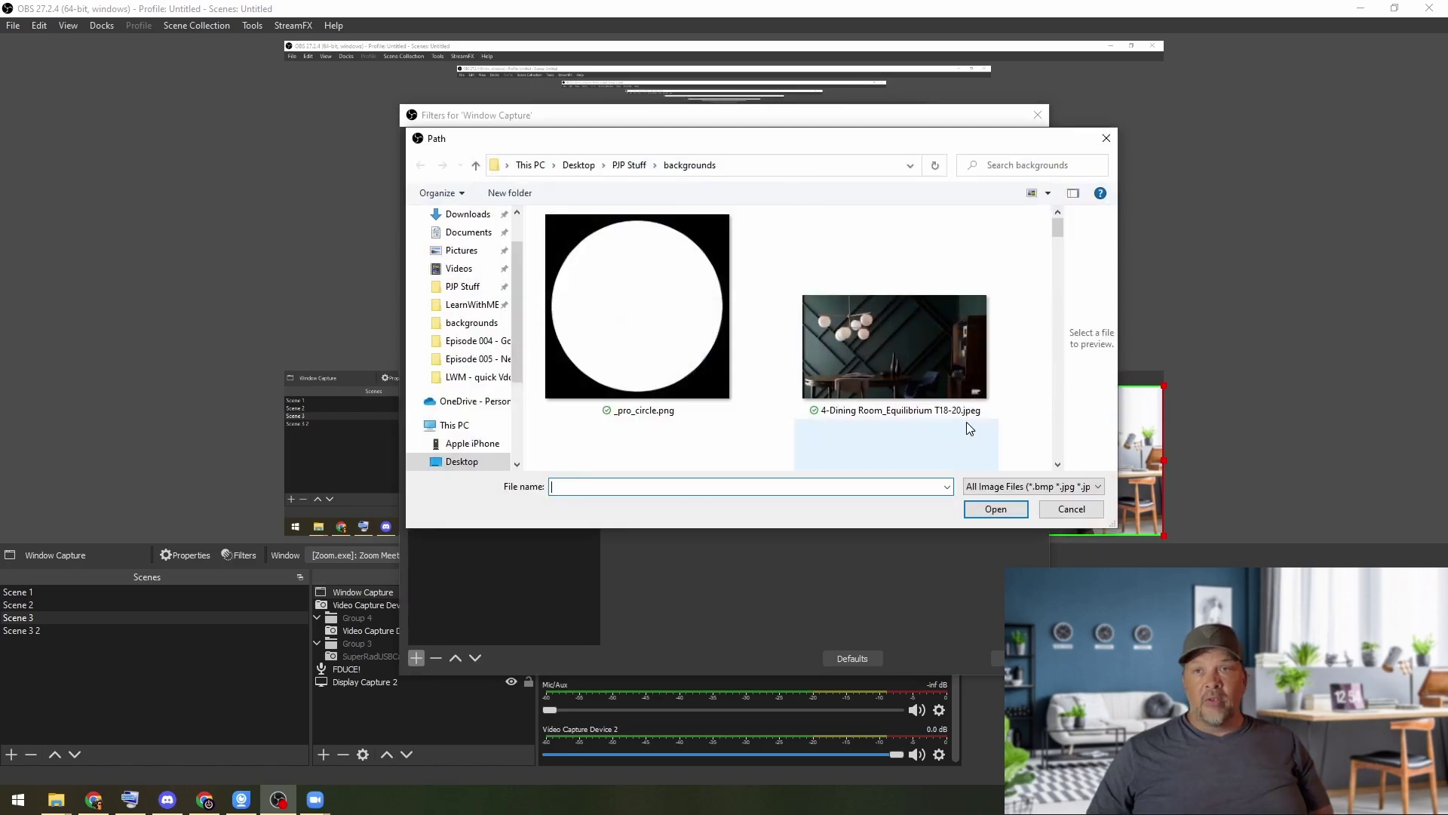
pyautogui.click(609, 316)
pyautogui.click(989, 513)
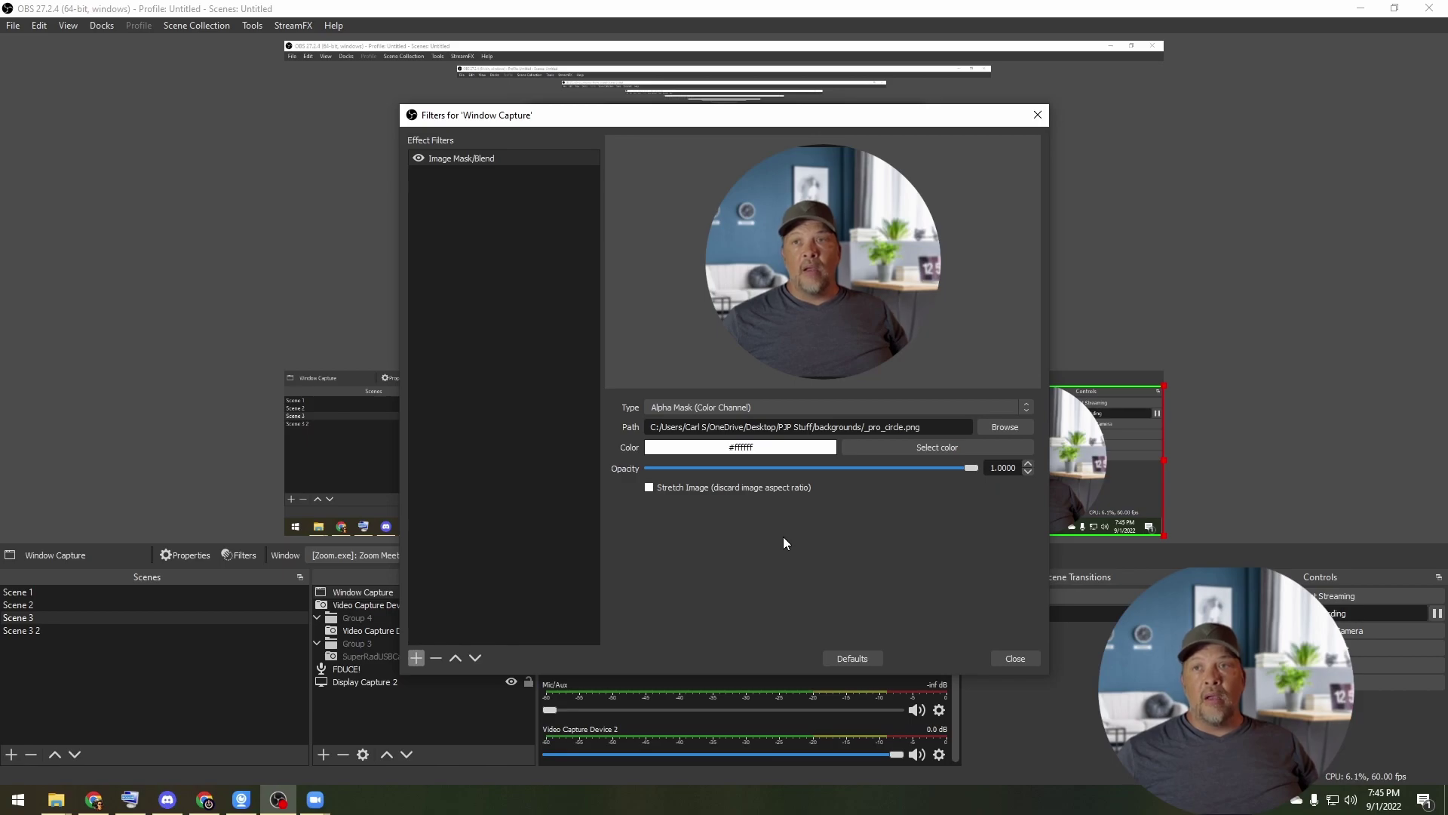
pyautogui.click(1015, 658)
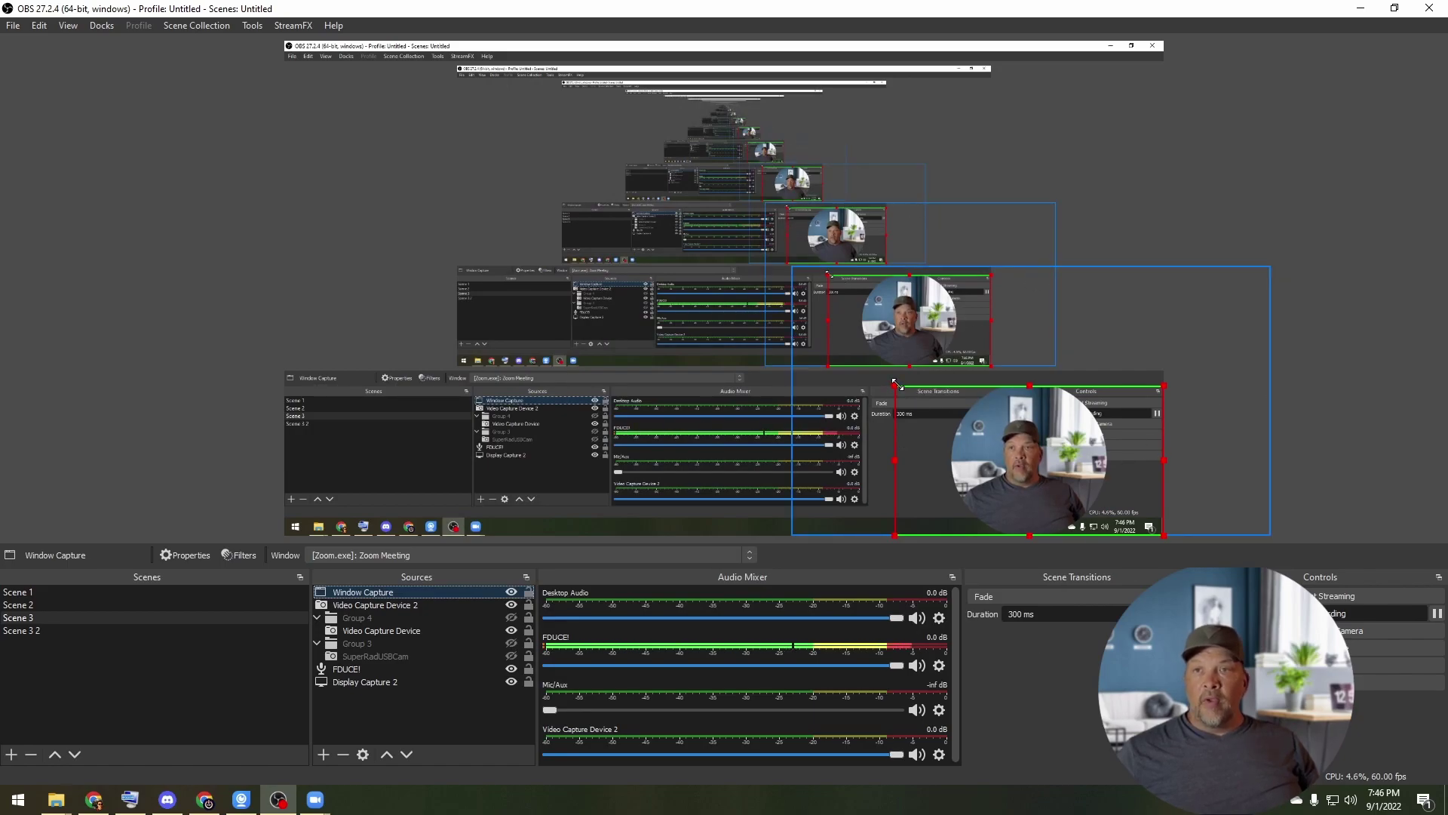
# Enlarge the circular webcam inset and deselect it
pyautogui.moveTo(896, 384); pyautogui.dragTo(822, 321)
pyautogui.click(1406, 423)
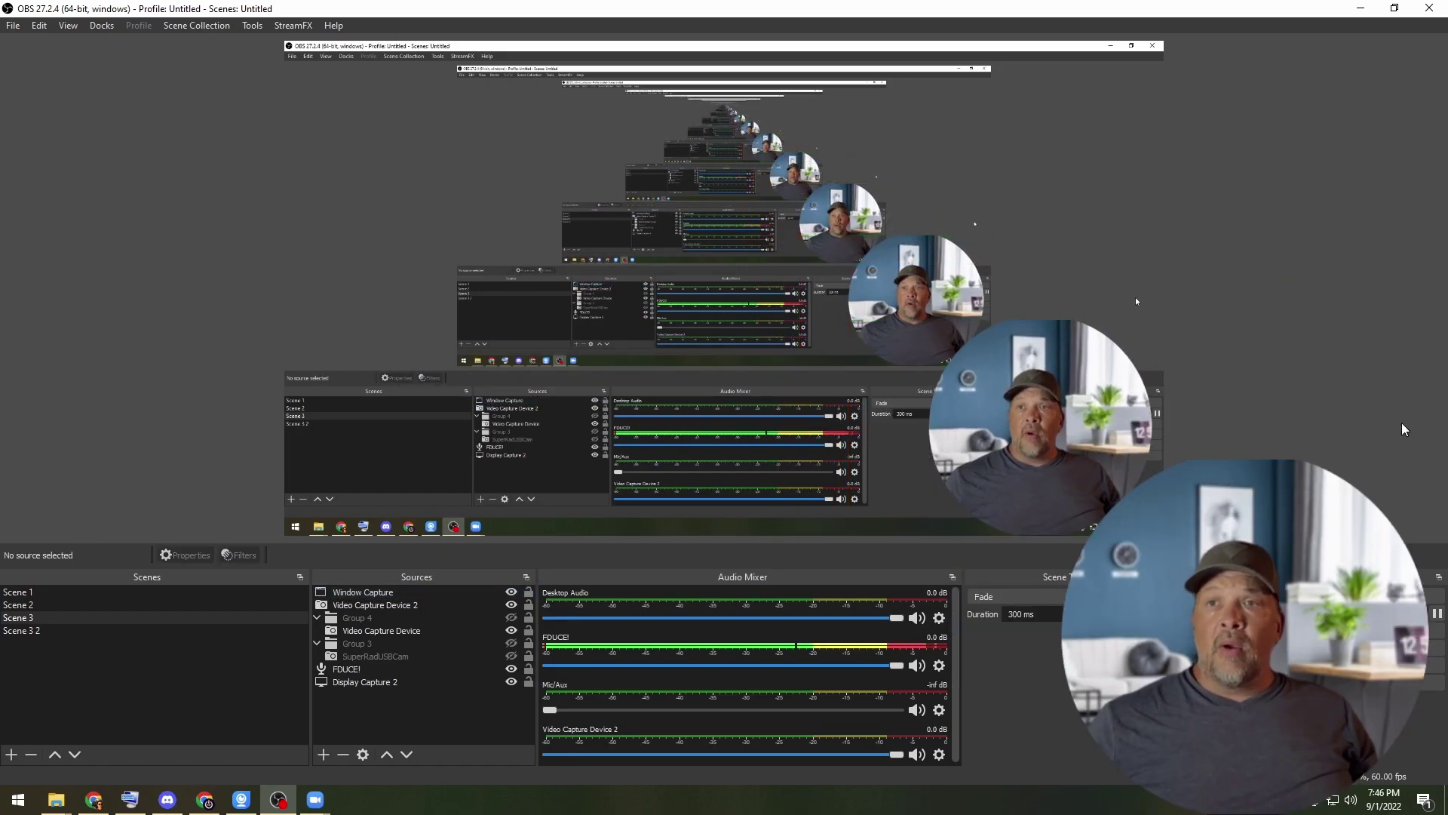
pyautogui.moveTo(317, 804)
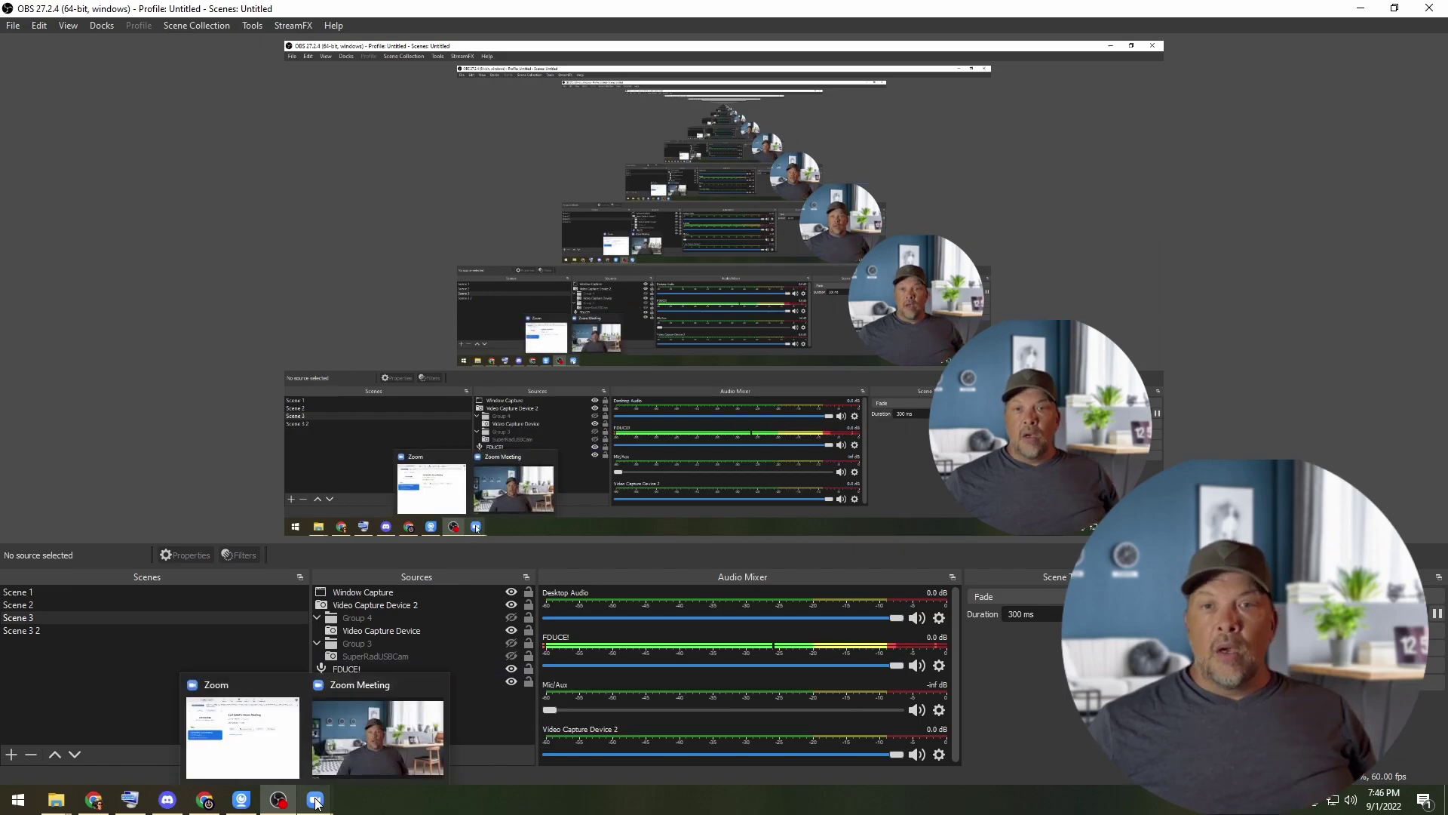
# Add grad.png to Zoom's virtual backgrounds, then switch to the first office background
pyautogui.click(377, 736)
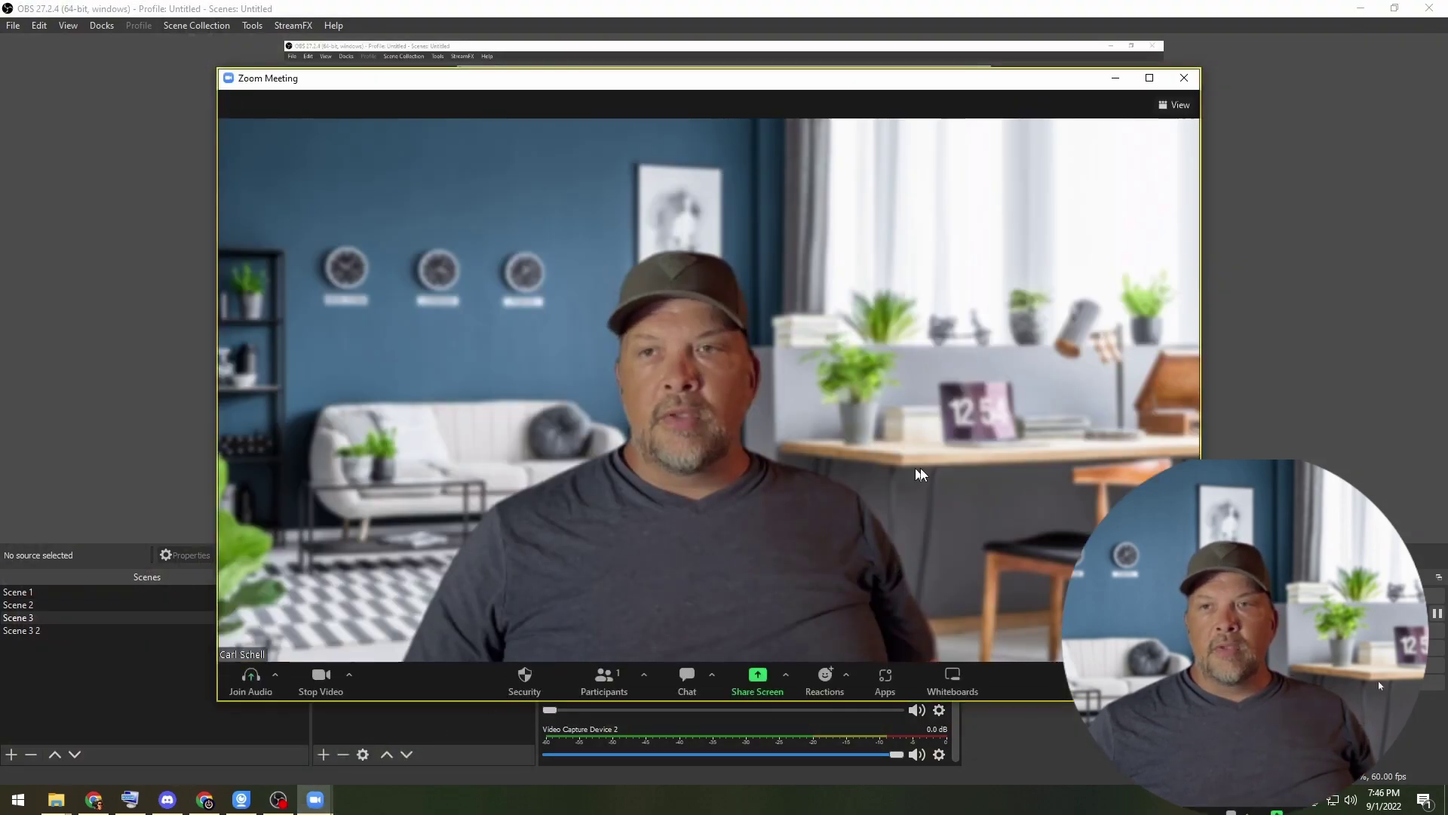
pyautogui.click(349, 674)
pyautogui.click(423, 598)
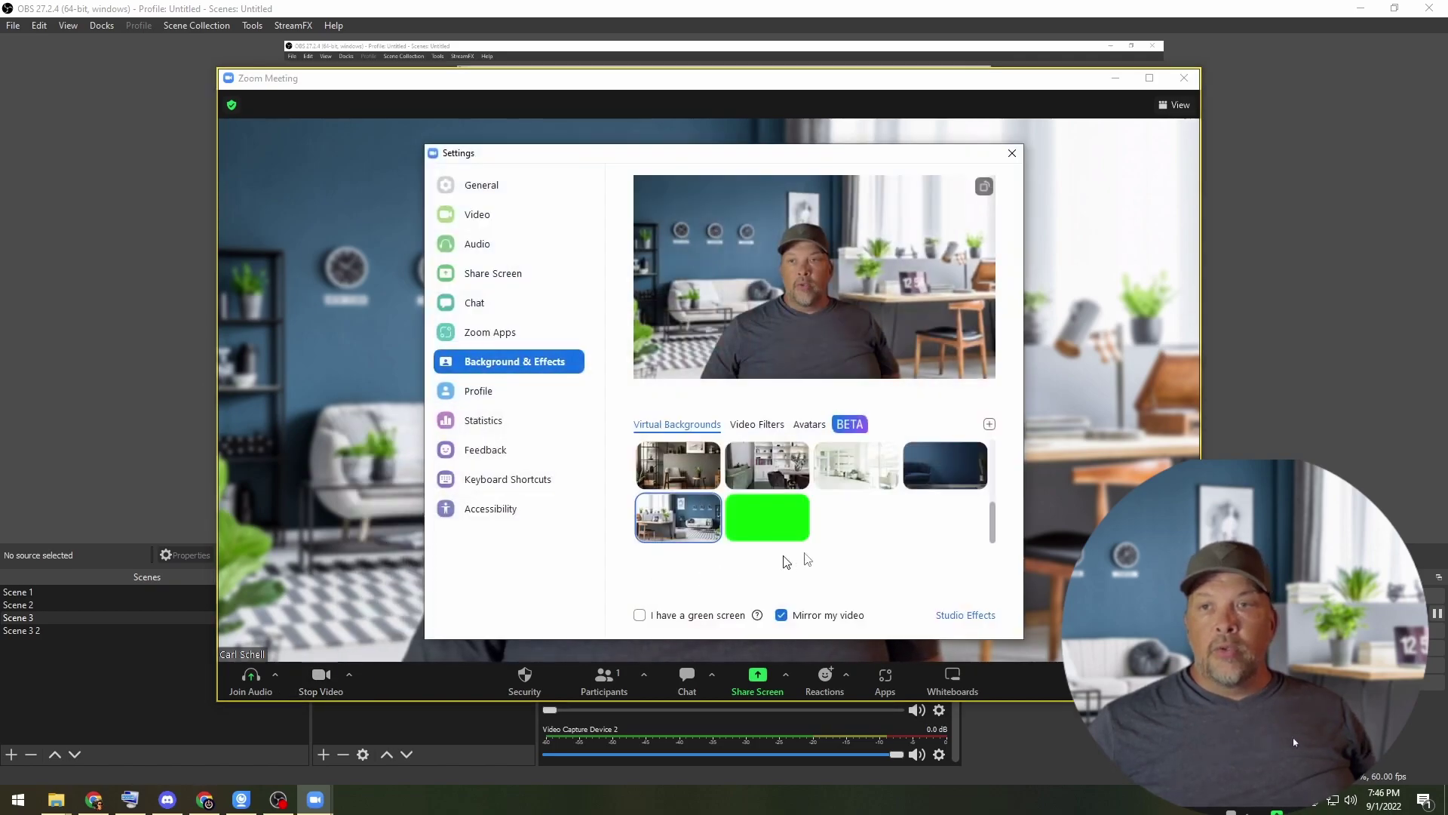
pyautogui.click(990, 424)
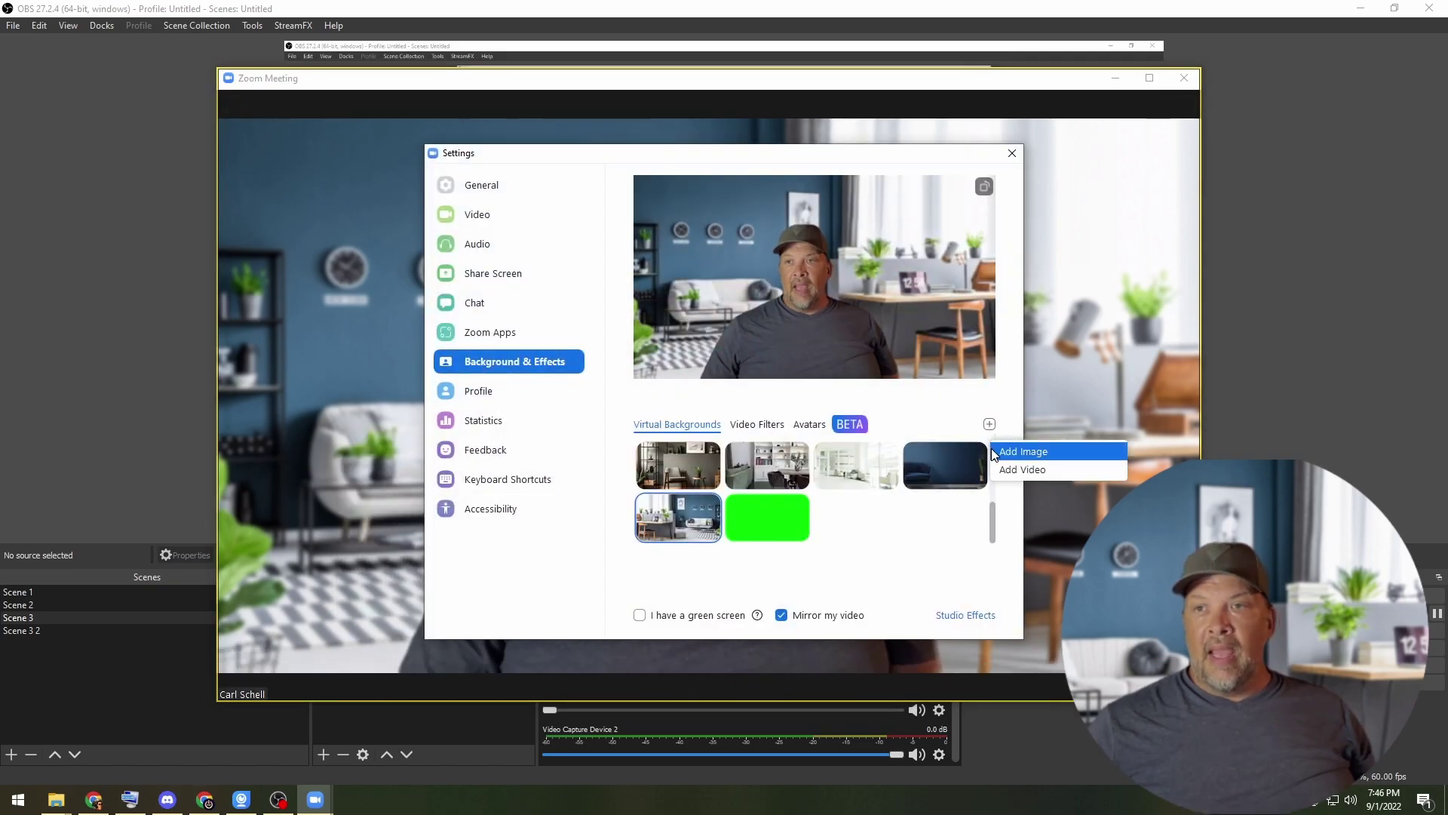
pyautogui.click(994, 449)
pyautogui.scroll(-5, 898, 443)
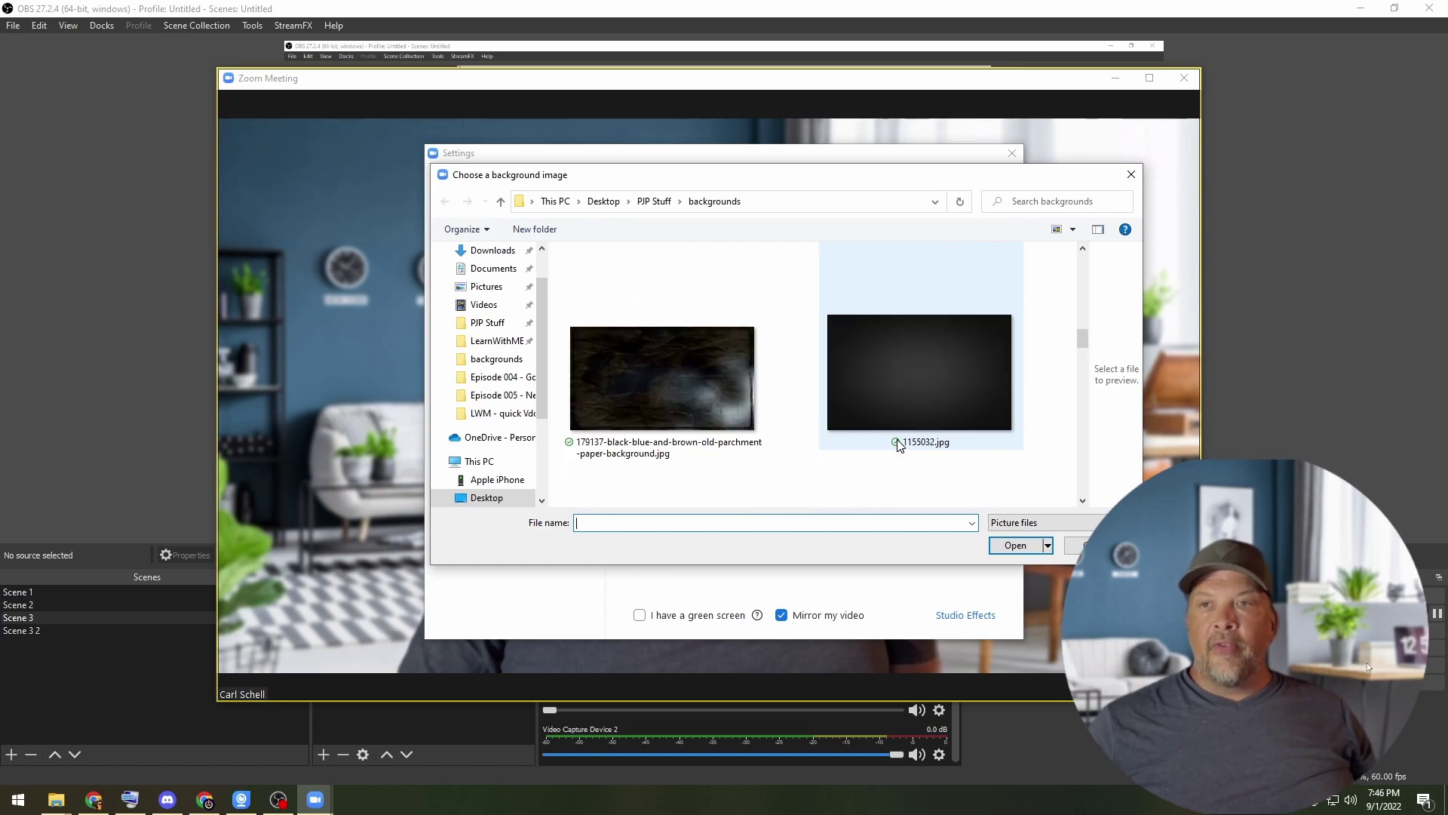
pyautogui.scroll(-5, 898, 441)
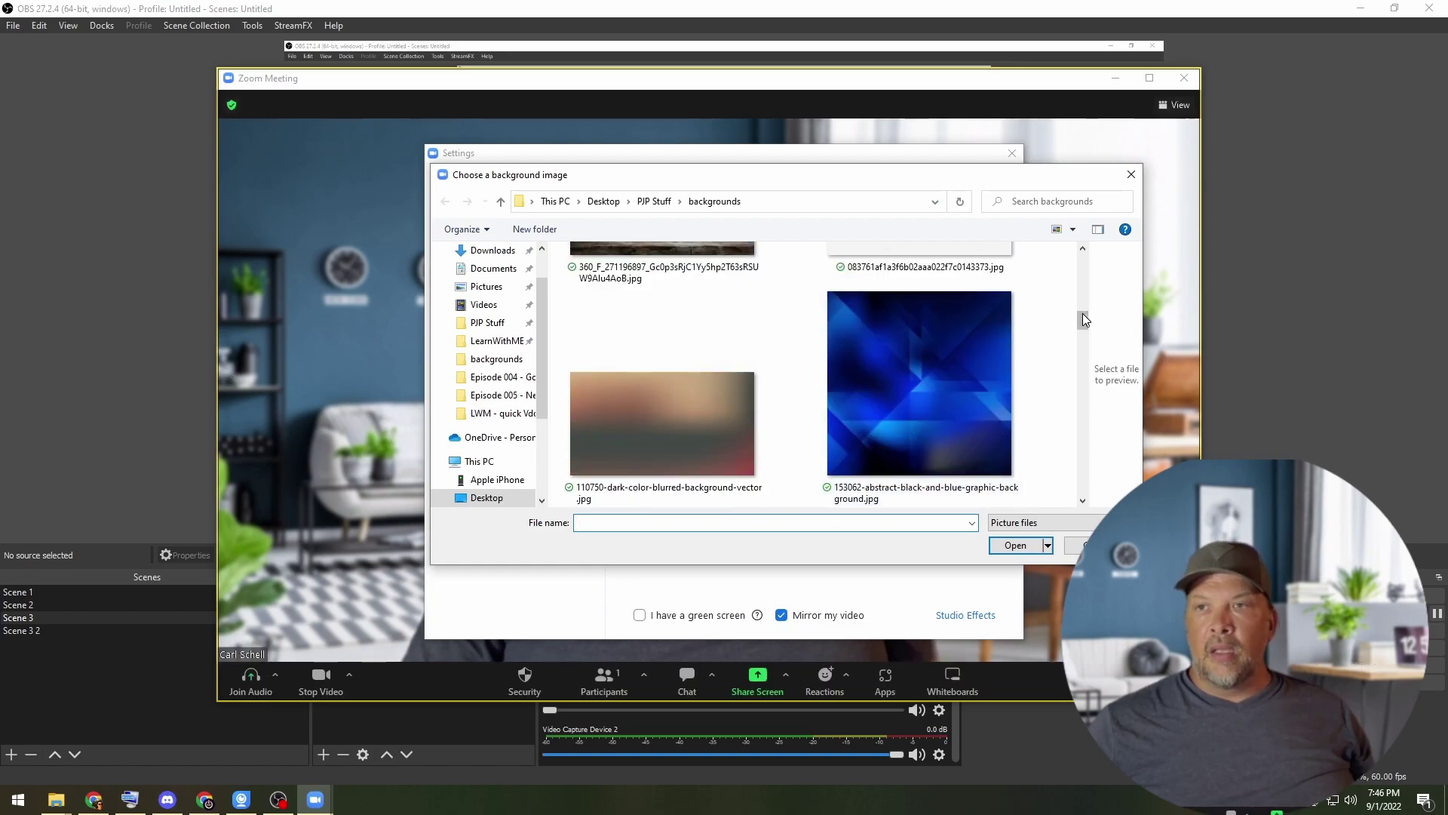
pyautogui.scroll(-10, 968, 317)
pyautogui.click(962, 366)
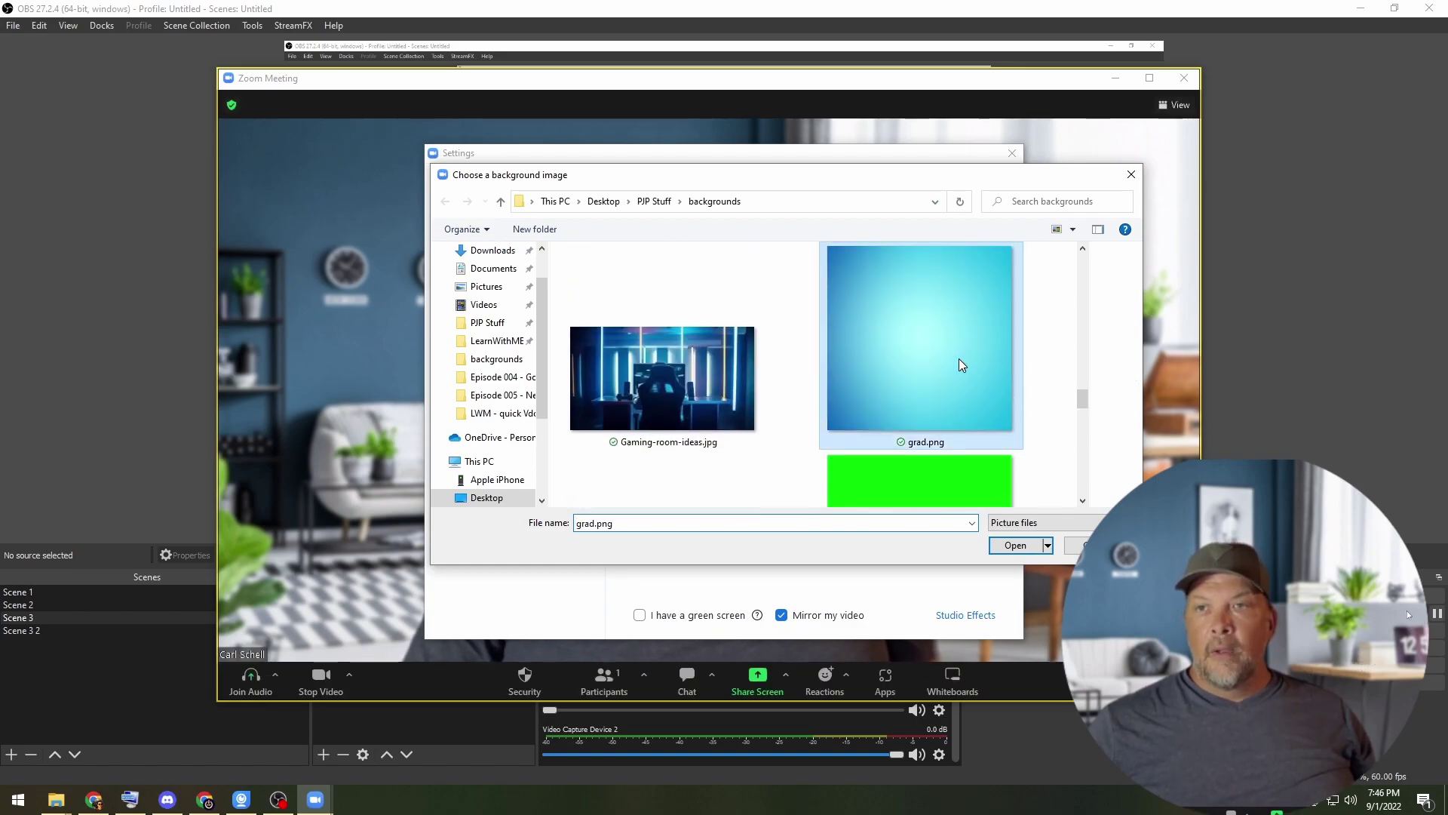
pyautogui.doubleClick(961, 365)
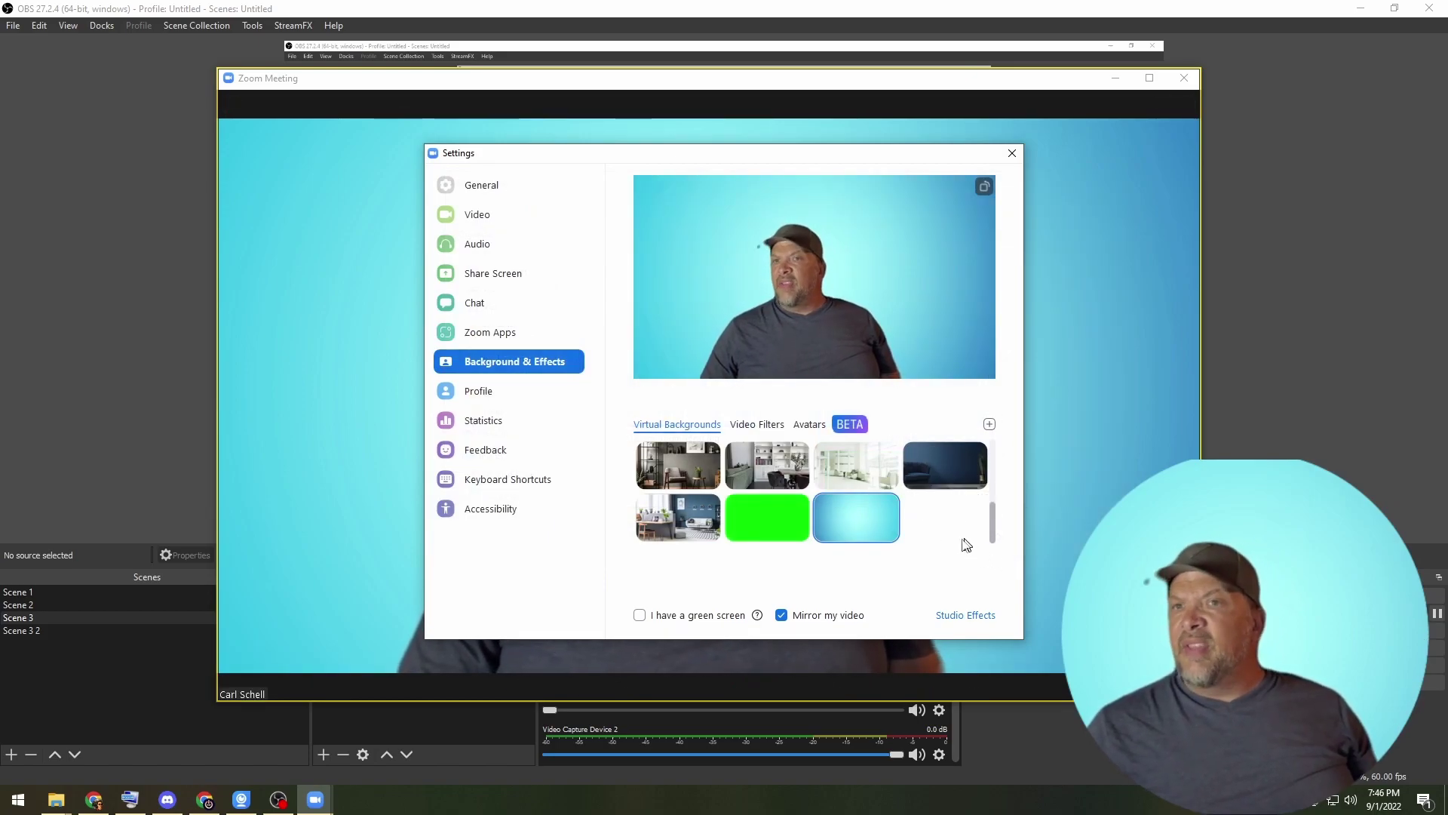
pyautogui.click(686, 460)
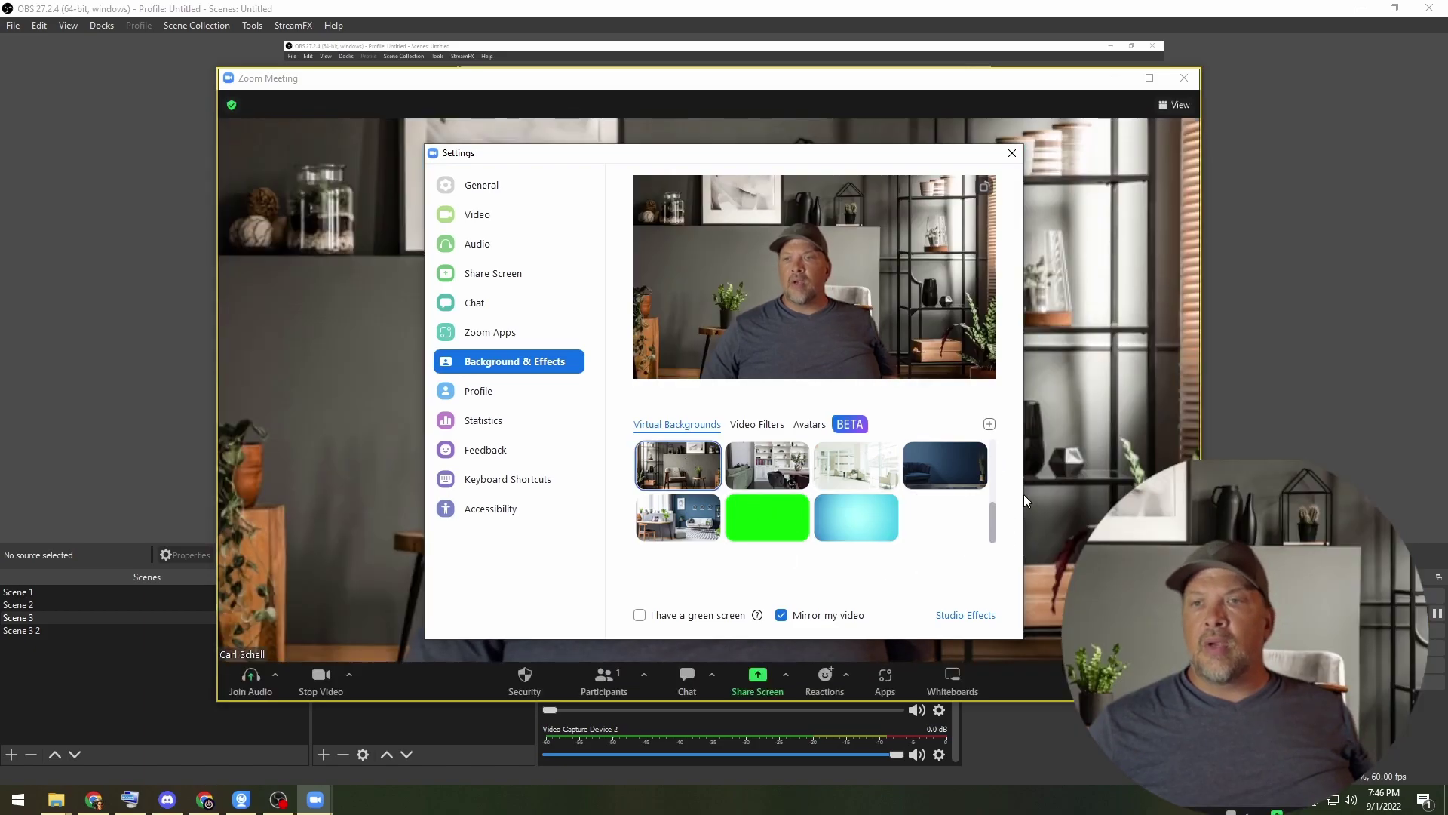
pyautogui.click(1011, 153)
# Bring up the Filters window for the Window Capture source in OBS
pyautogui.click(1316, 133)
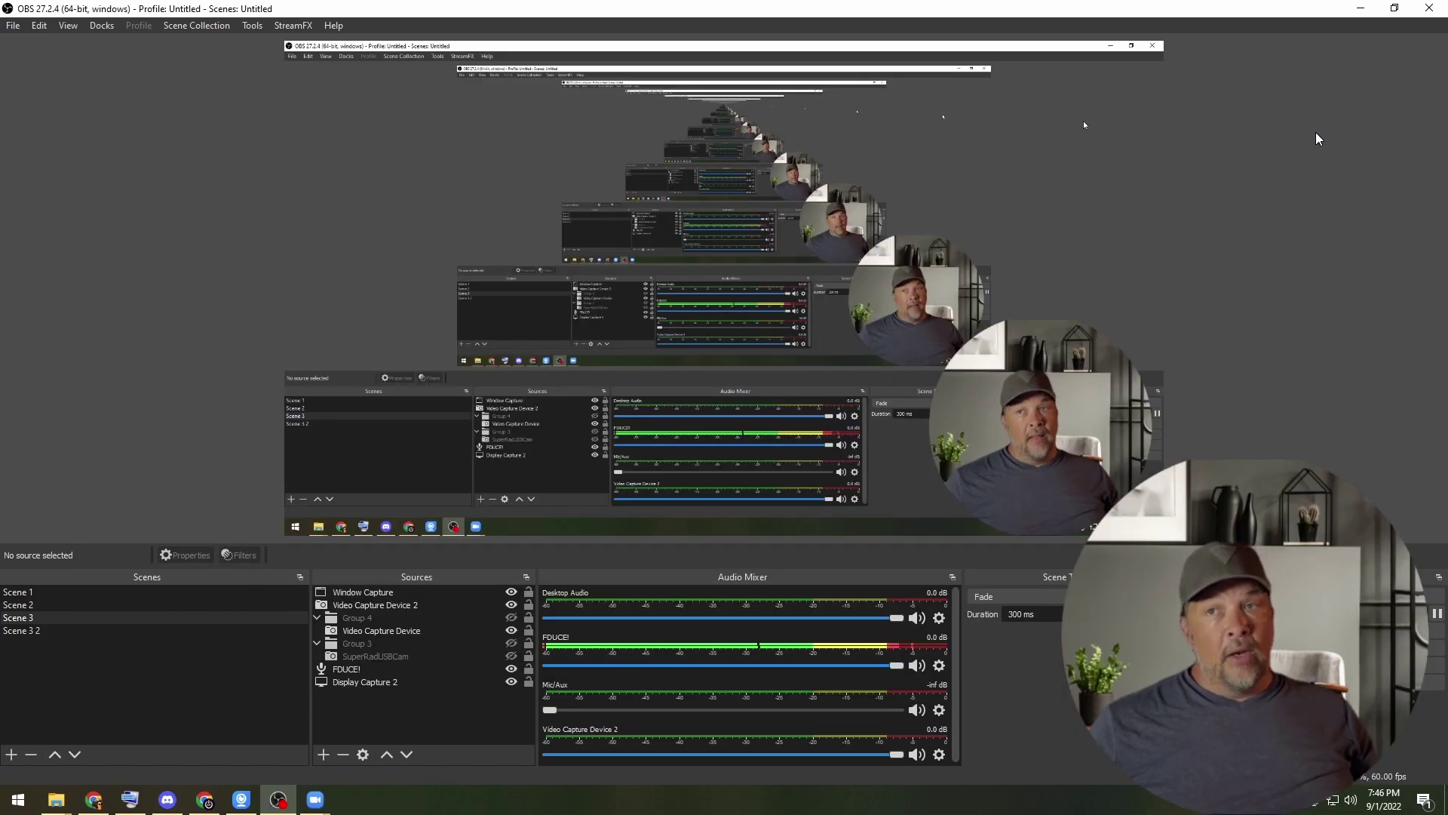
pyautogui.rightClick(1316, 133)
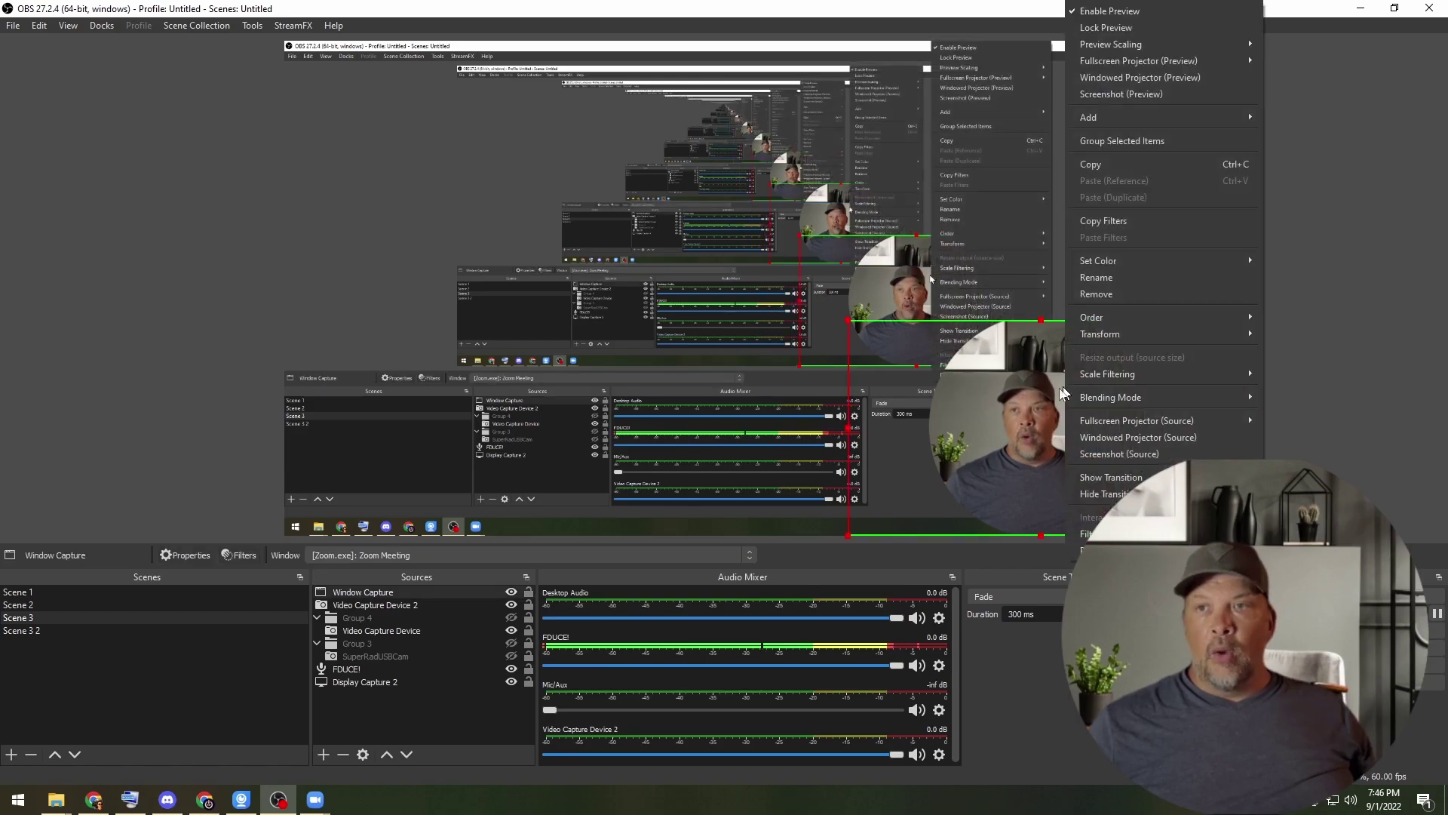
pyautogui.click(239, 555)
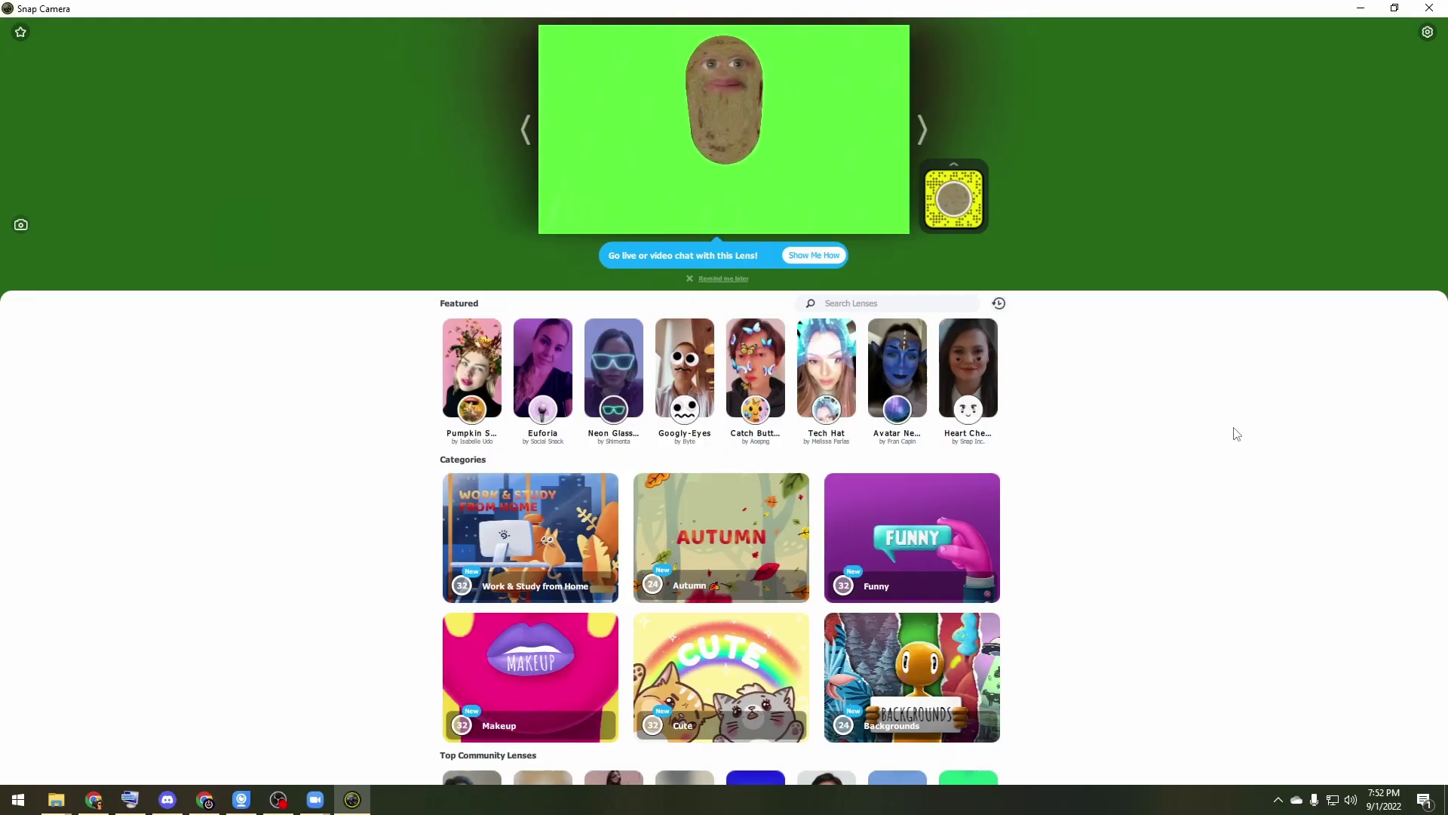
# Try the pumpkin, glowing glasses and Googly-Eyes lenses, then turn the lens off with Ctrl+Shift+L
pyautogui.click(475, 368)
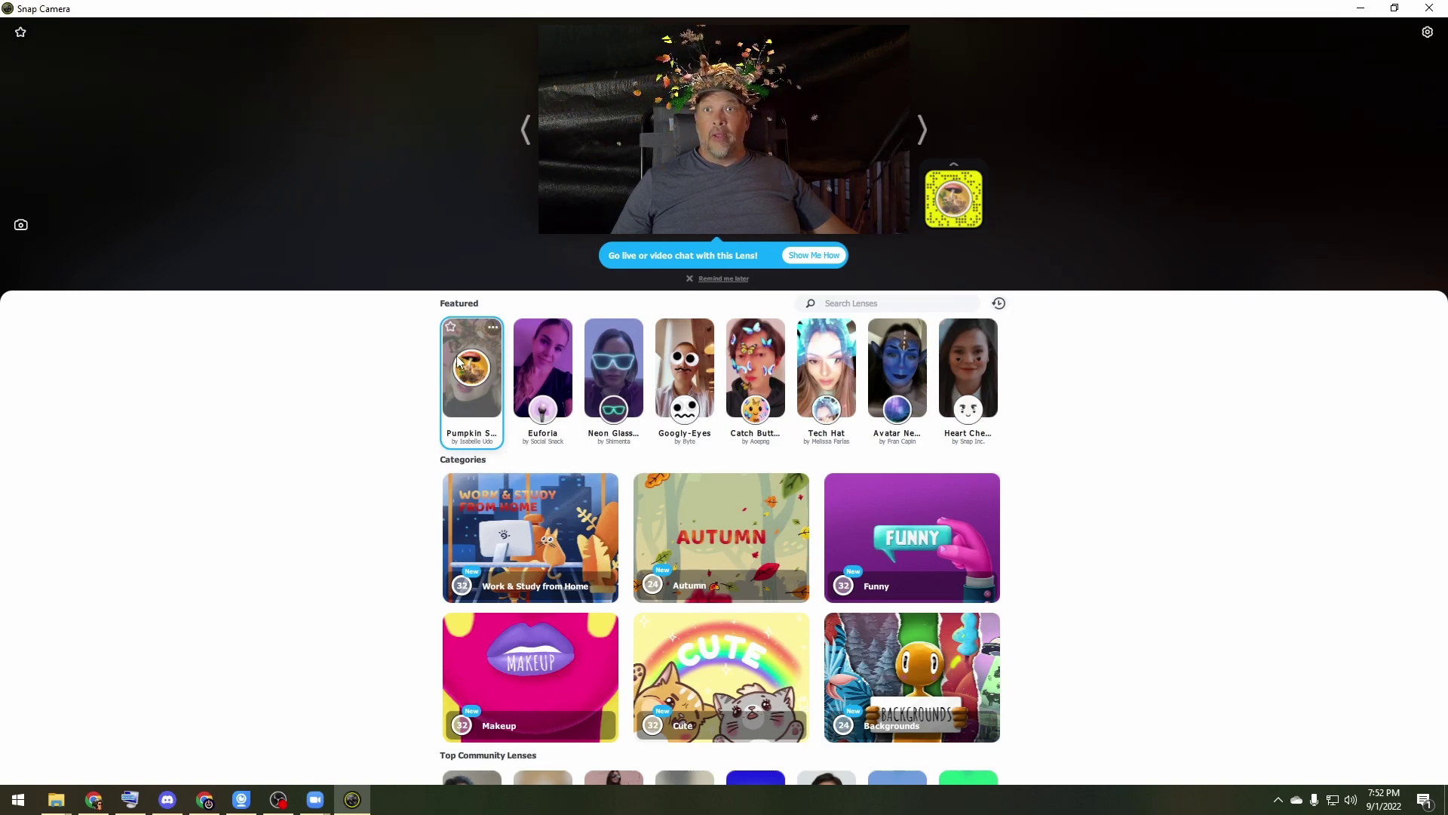
pyautogui.click(613, 369)
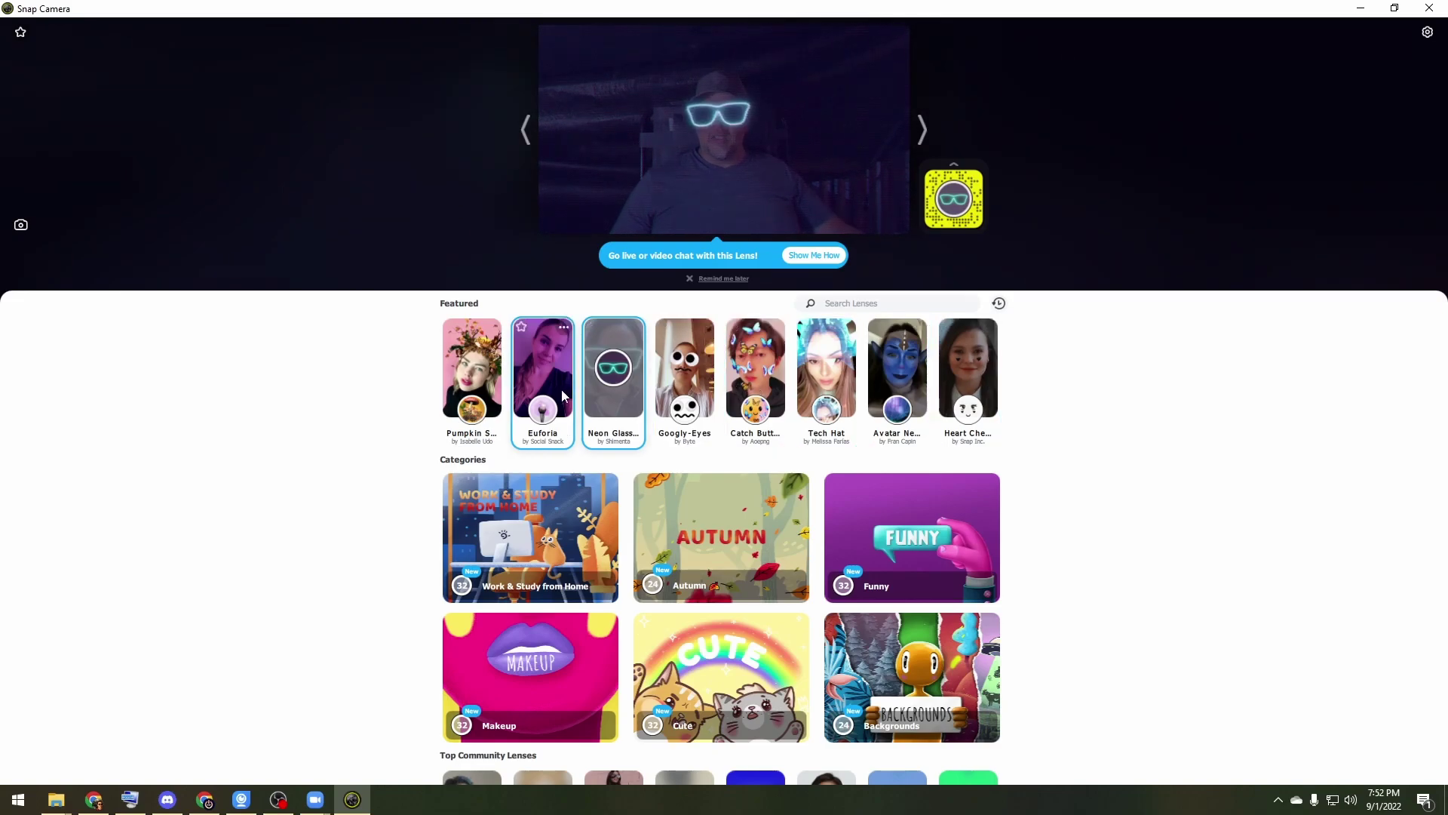
pyautogui.click(678, 368)
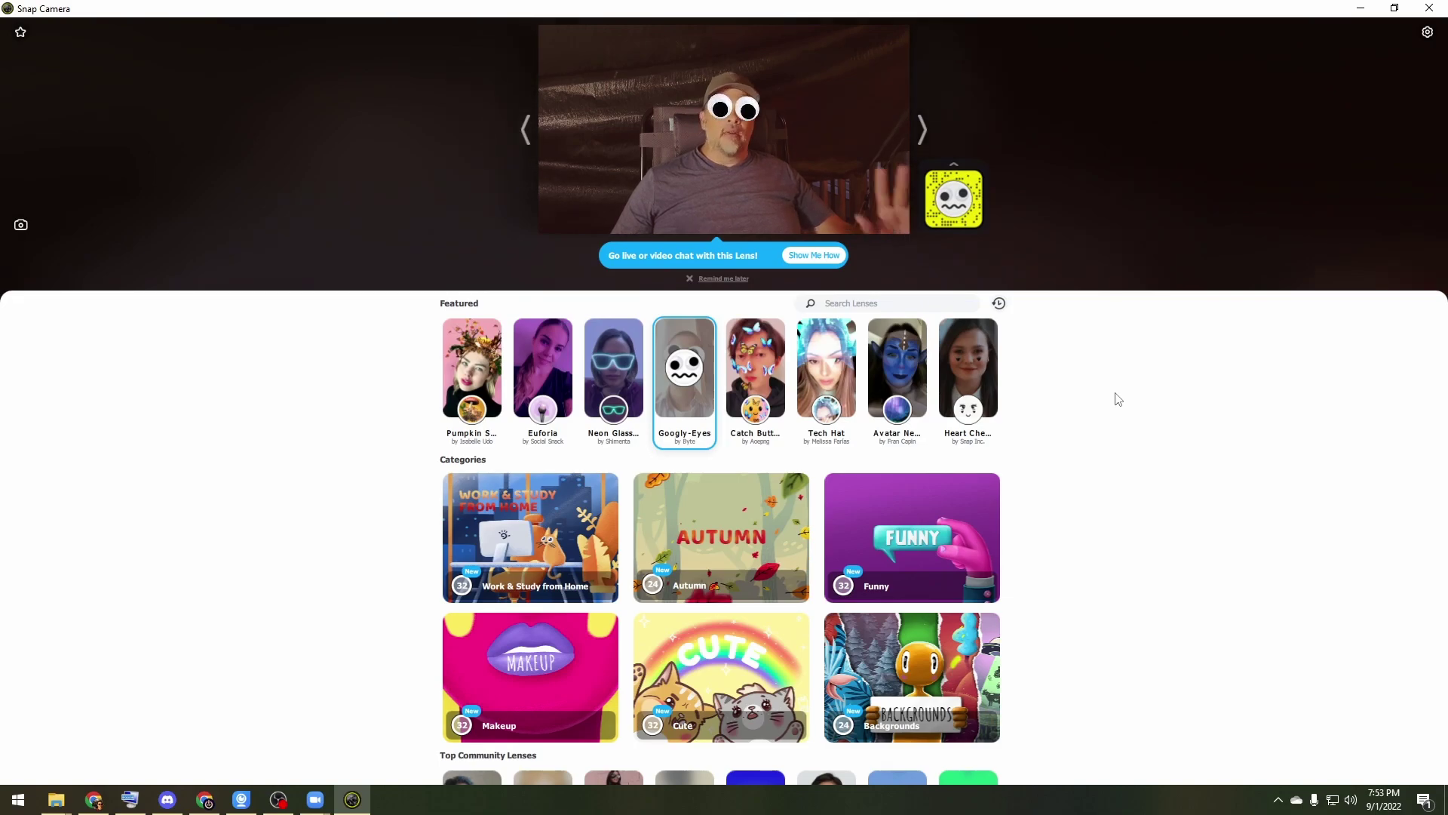
pyautogui.hotkey('ctrl', 'shift', 'l')
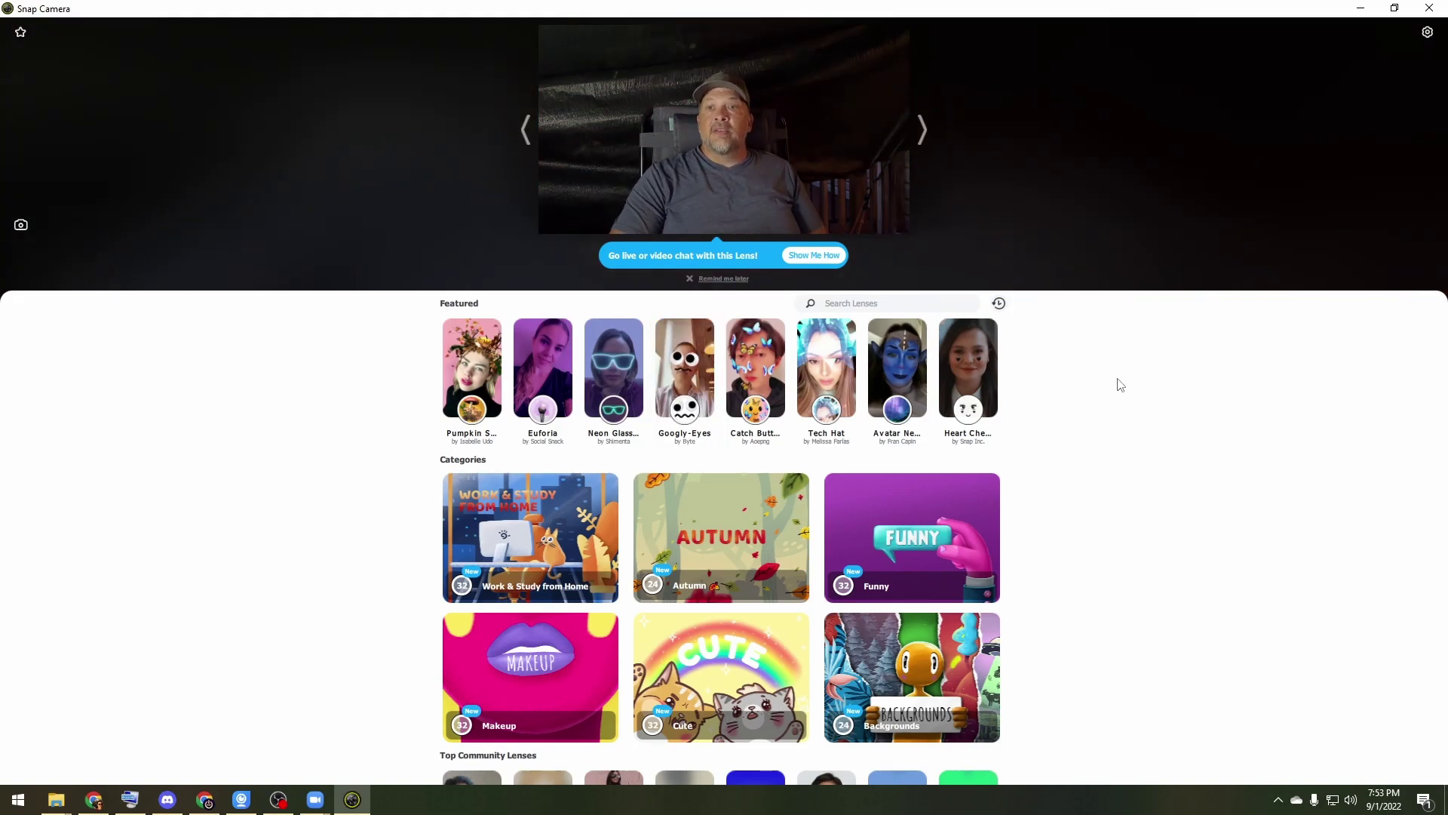
pyautogui.scroll(-5, 1052, 414)
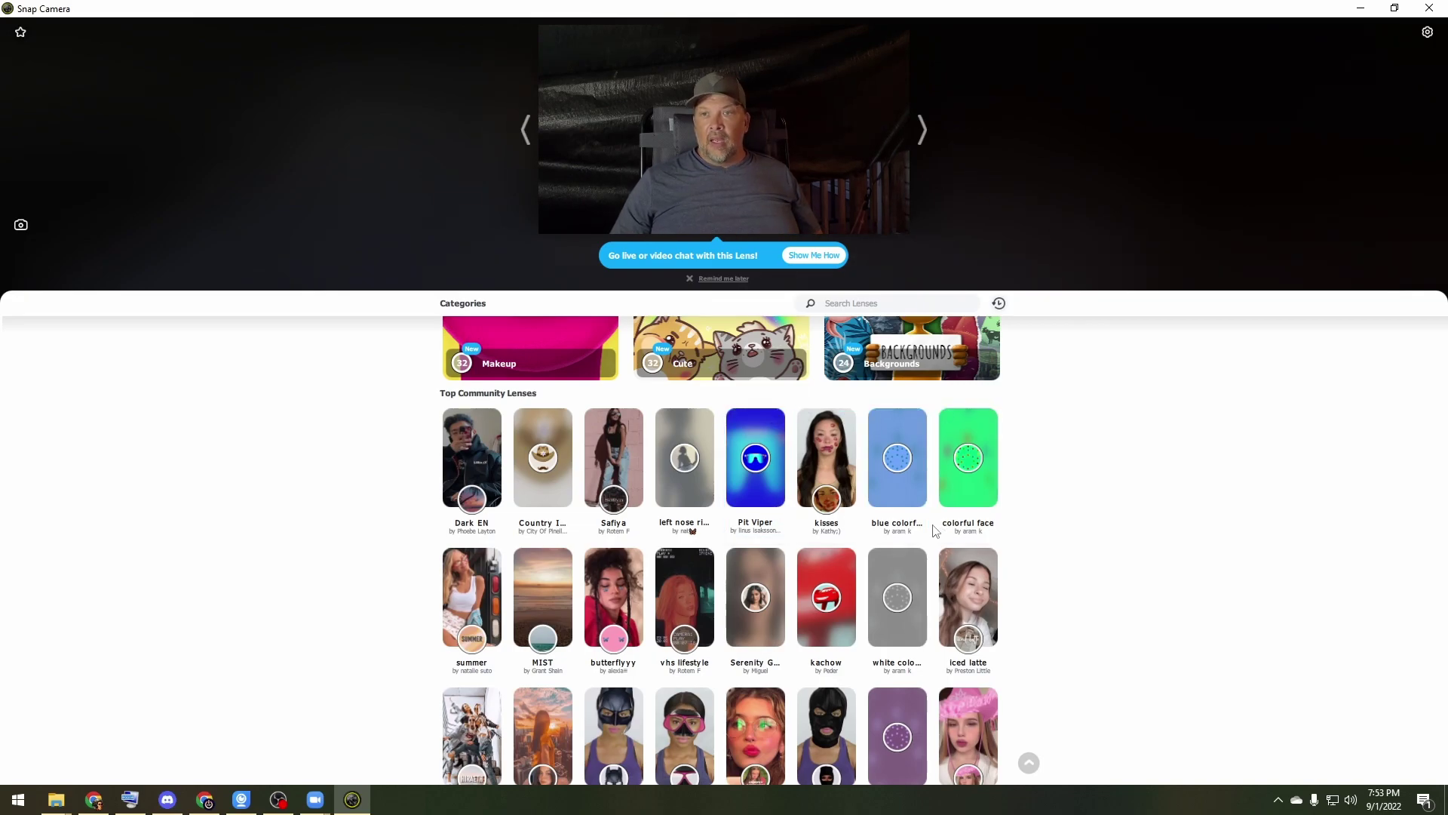
pyautogui.scroll(-2, 867, 573)
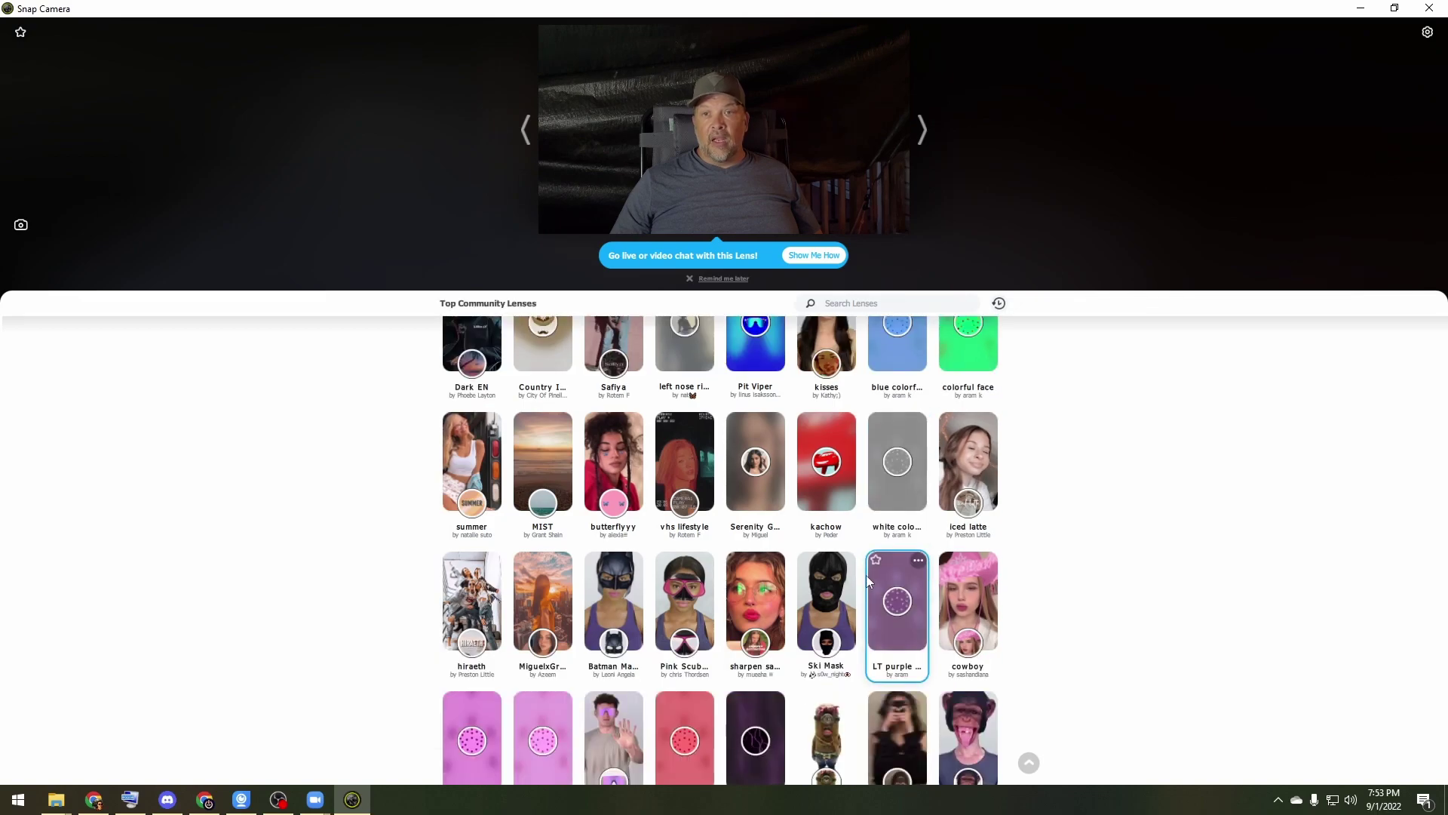
pyautogui.scroll(5, 866, 568)
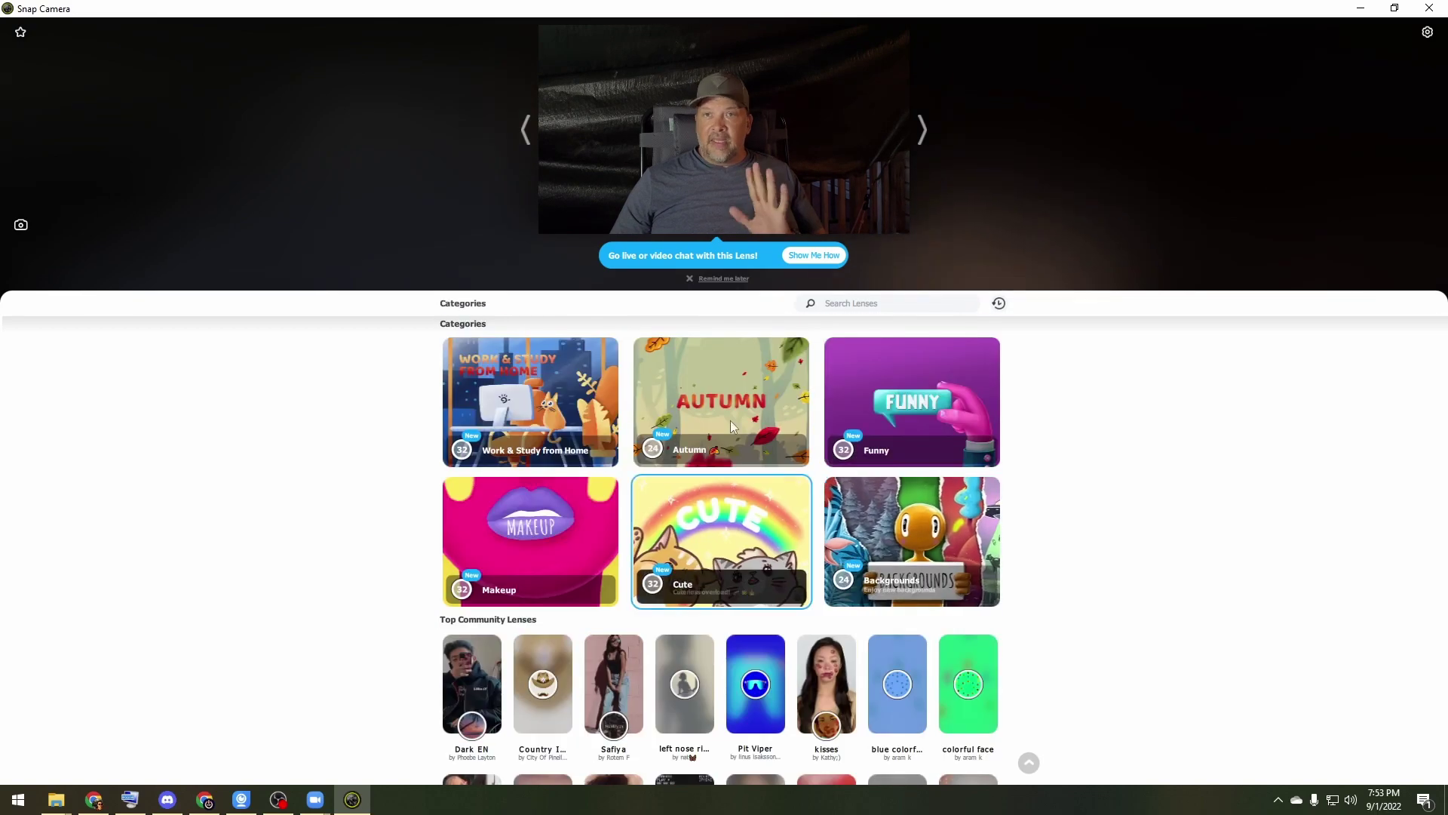
# Search lenses for 'greenscreen', try GreenScreen, and settle on the Better Green lens
pyautogui.click(843, 306)
pyautogui.write('gr')
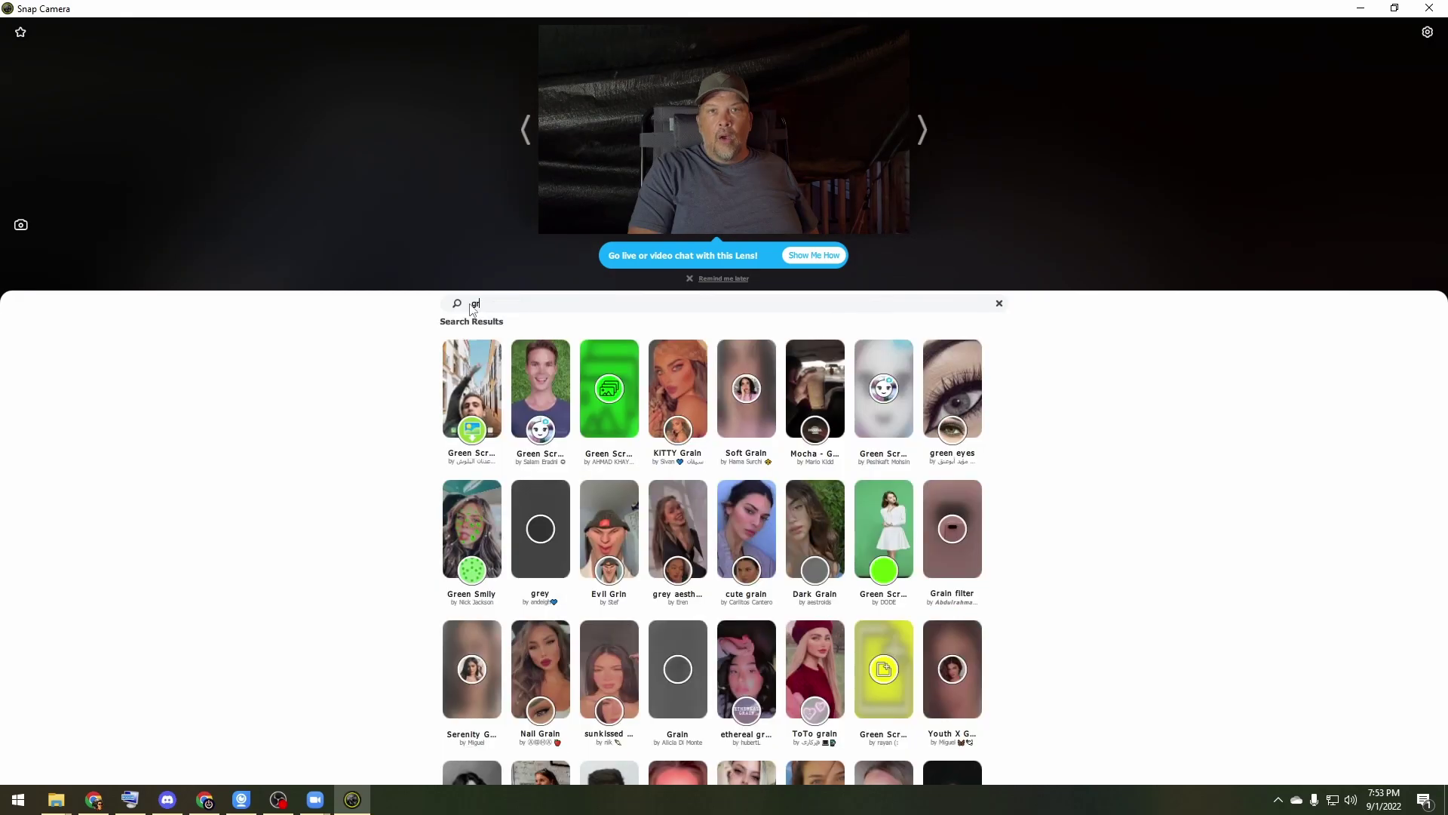
pyautogui.write('eensc')
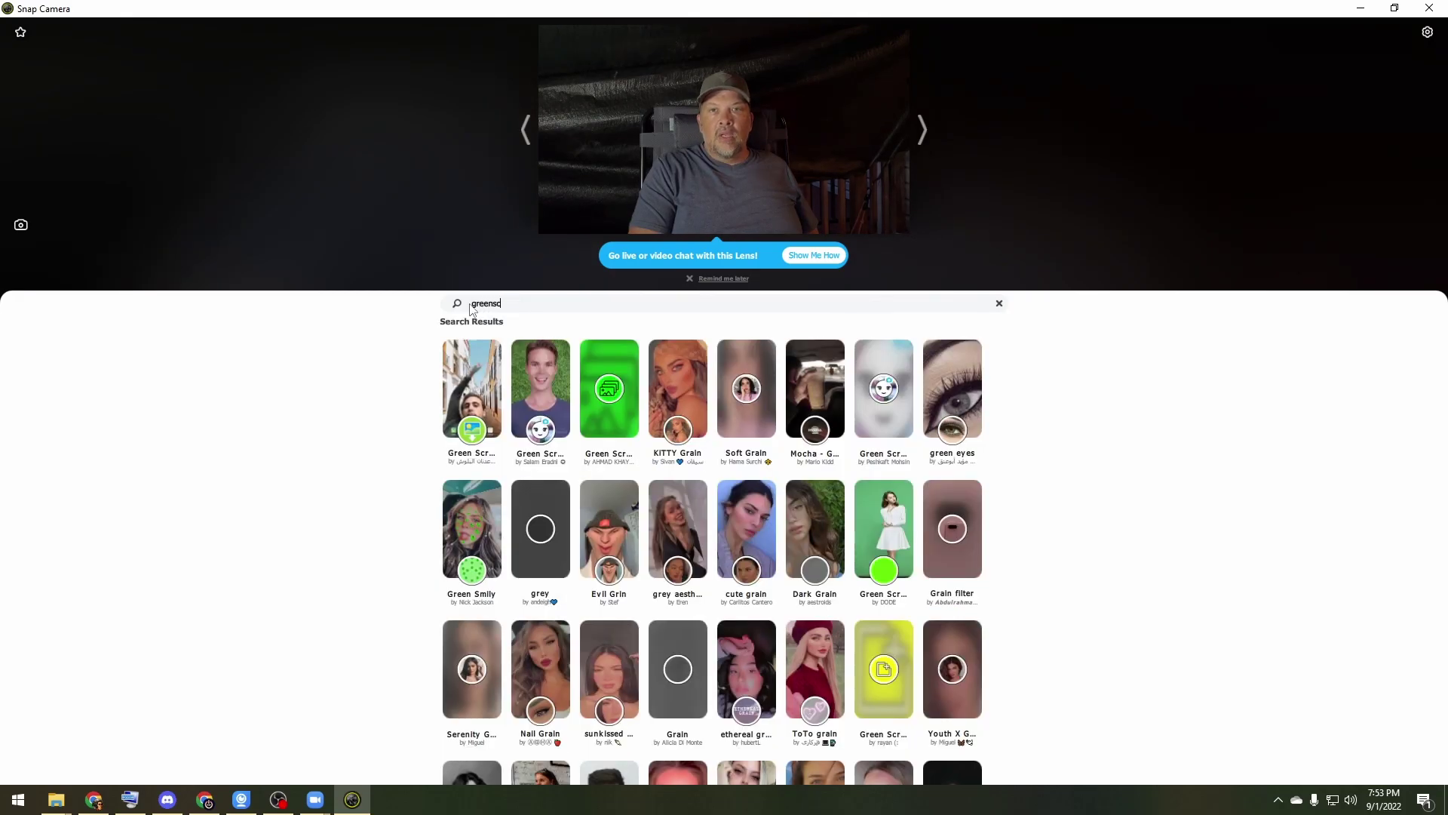
pyautogui.write('reen')
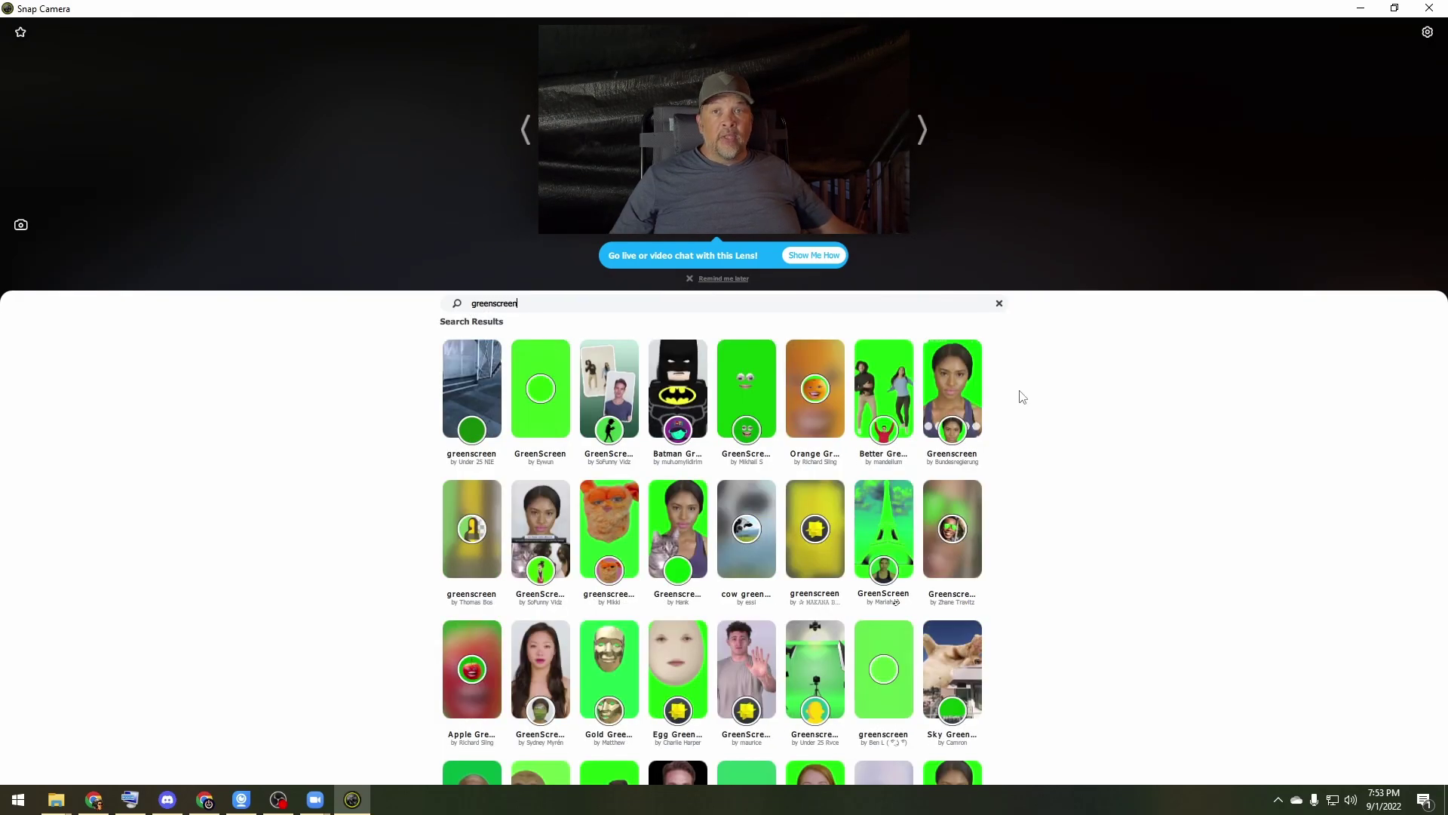
pyautogui.click(559, 439)
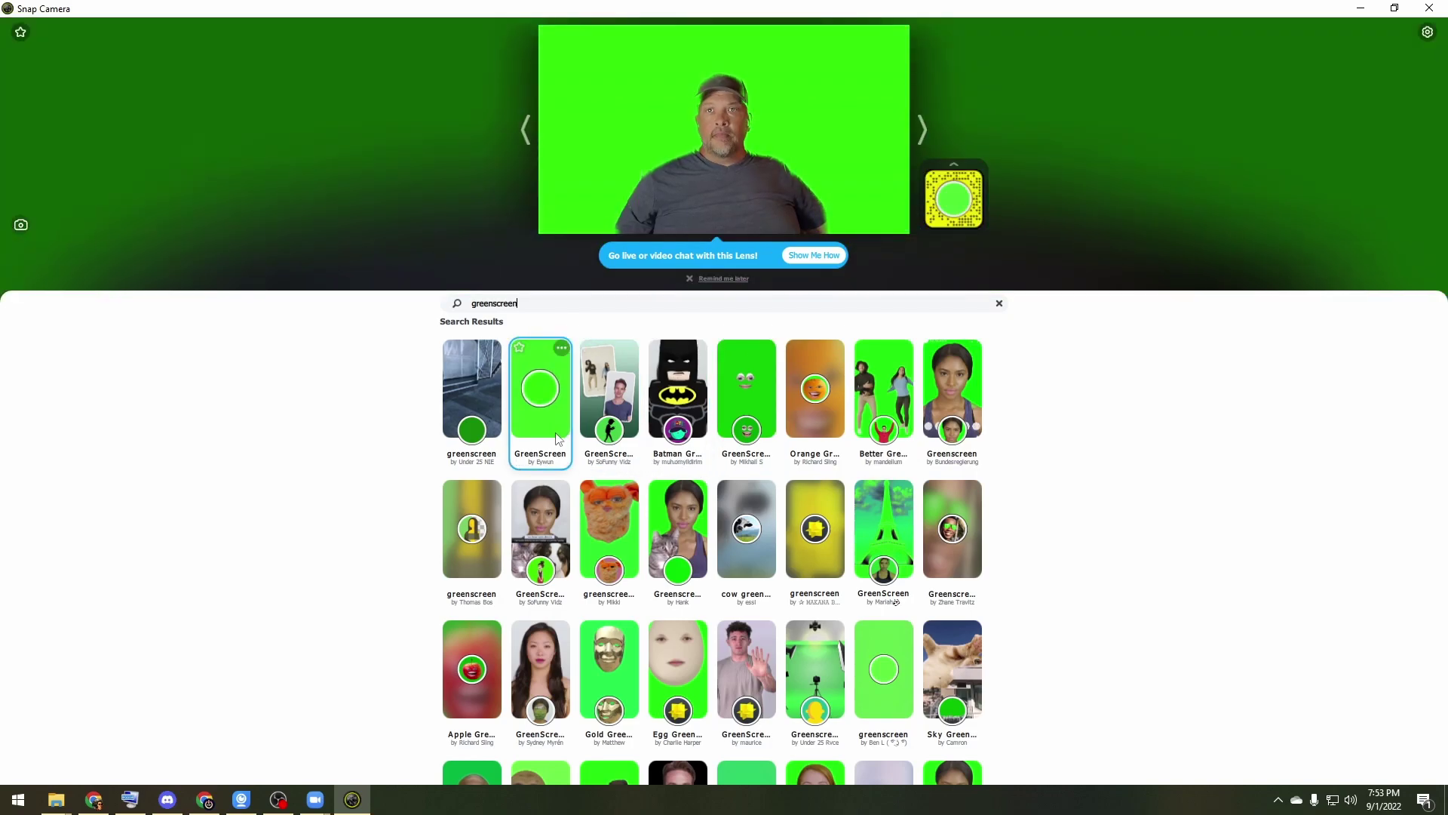
pyautogui.click(762, 394)
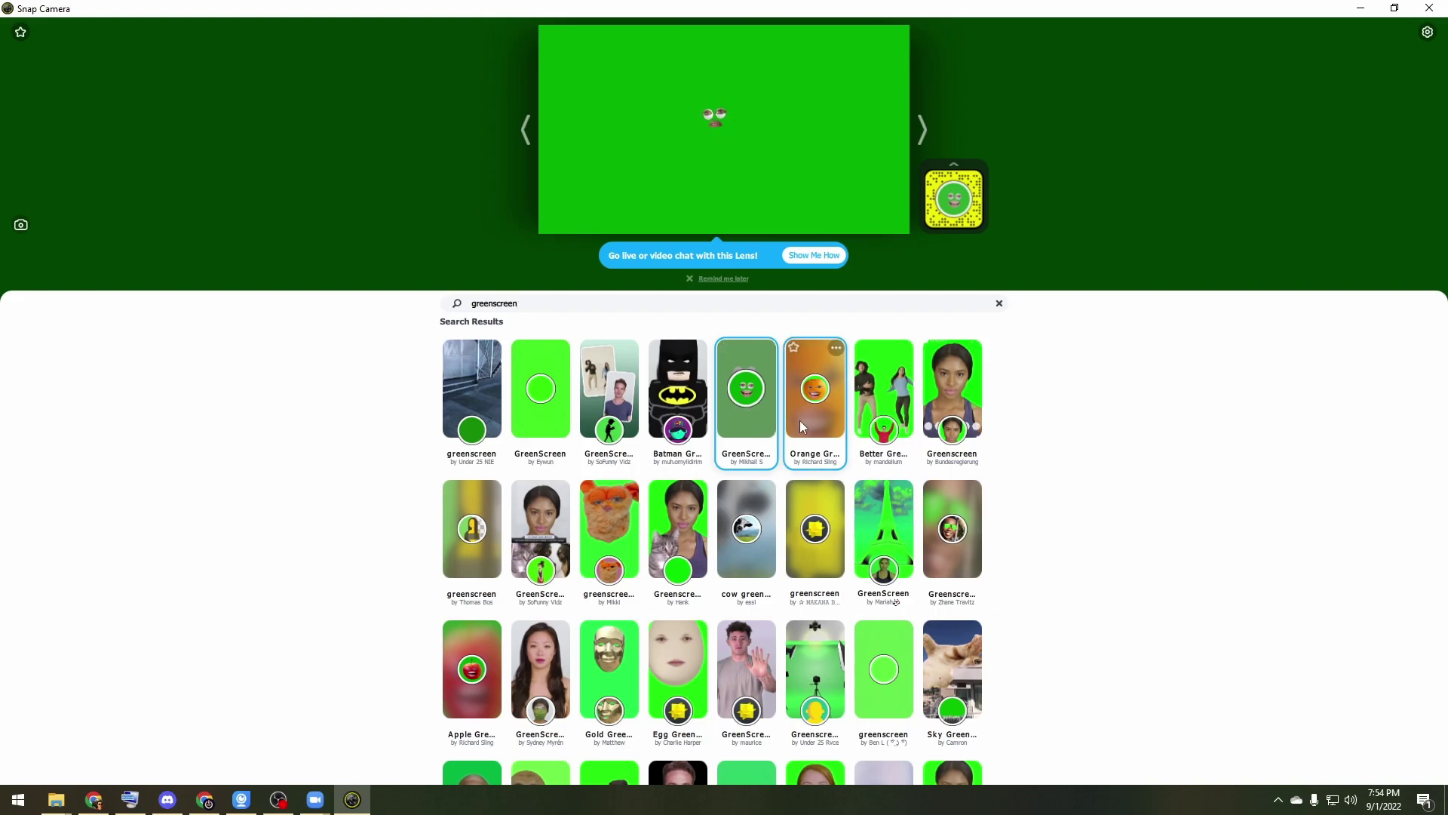
pyautogui.click(879, 391)
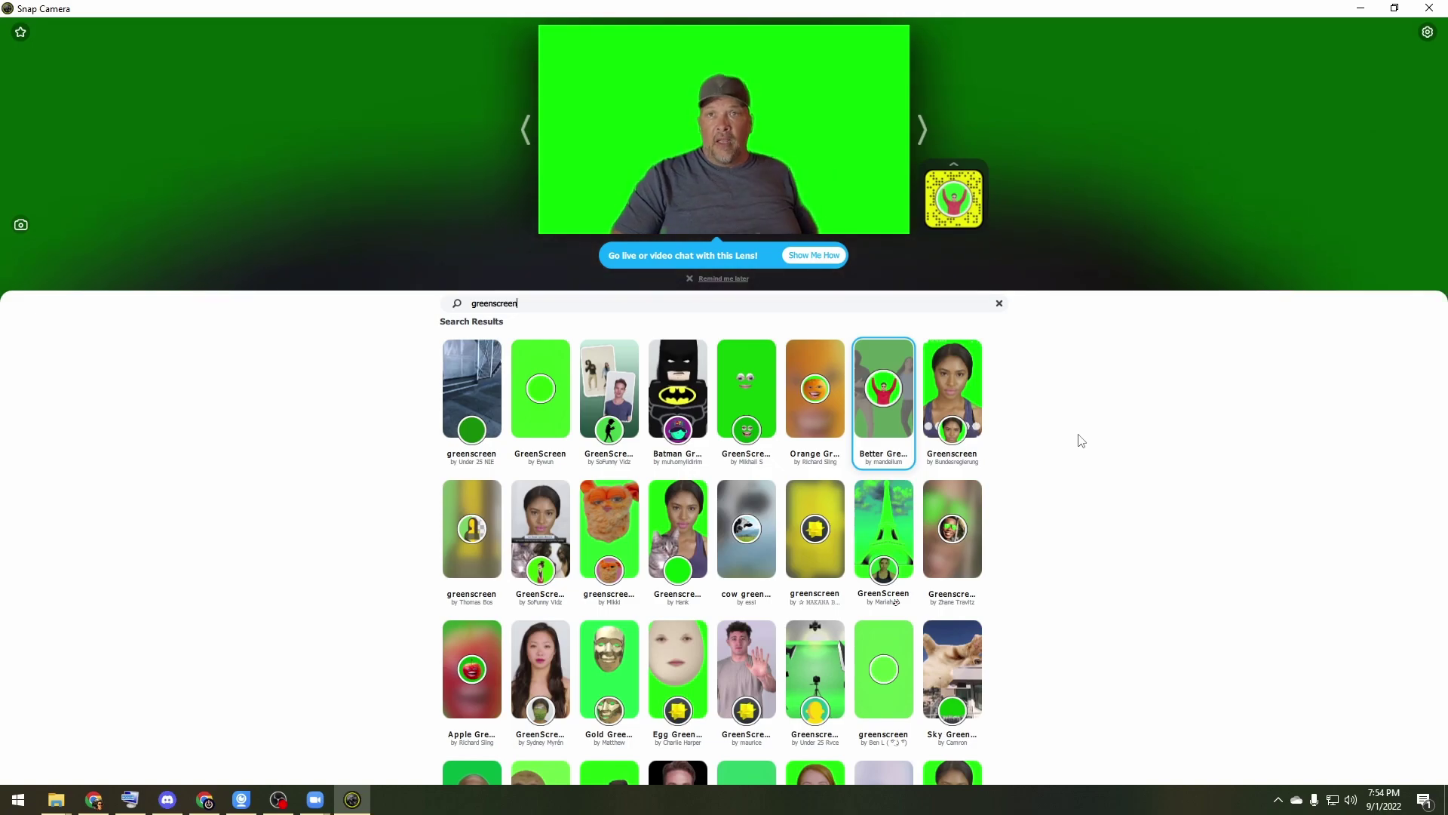
pyautogui.click(280, 801)
# Add Video Capture Device 2 with Snap Camera as its device
pyautogui.rightClick(386, 675)
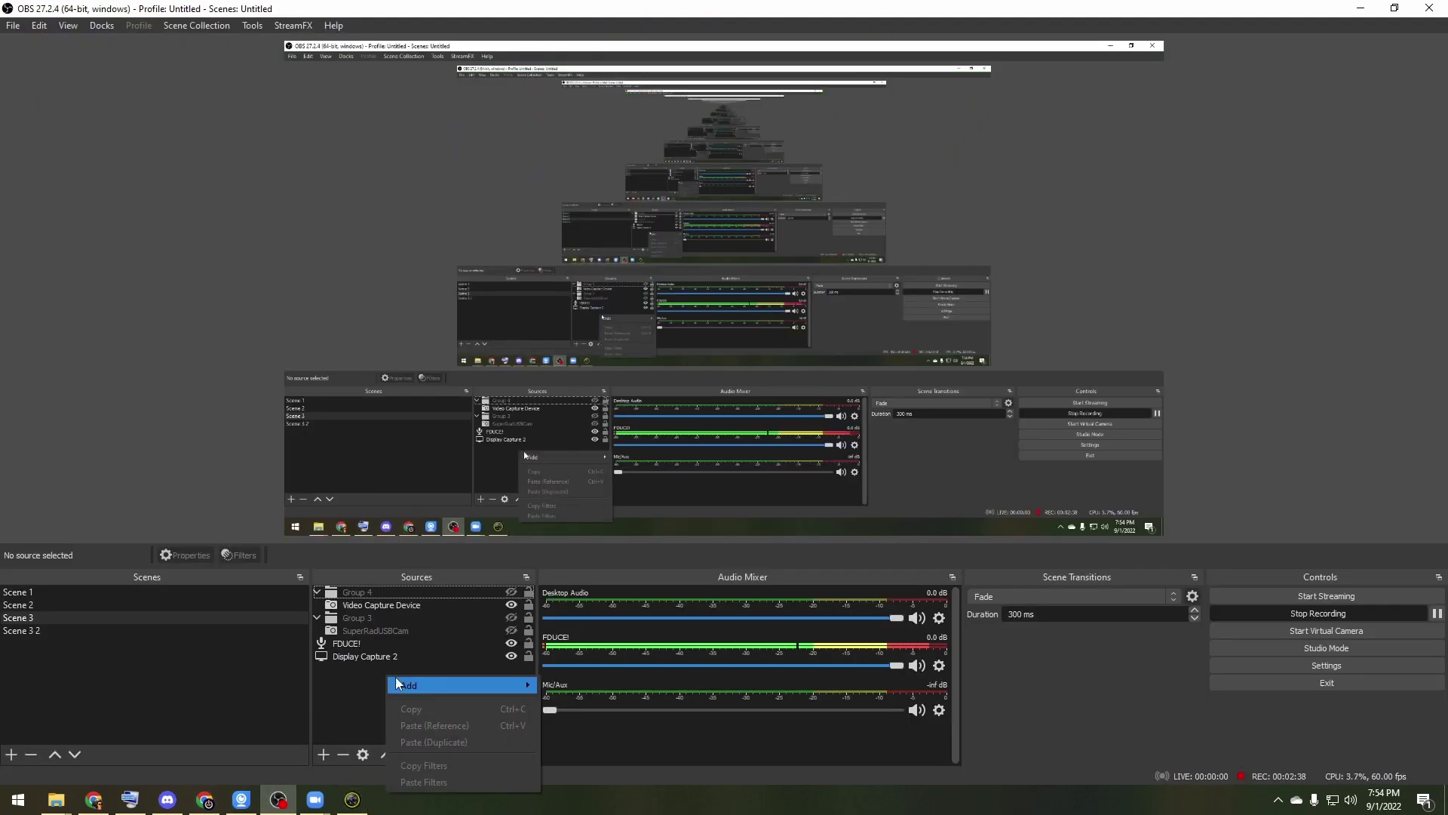
pyautogui.moveTo(418, 685)
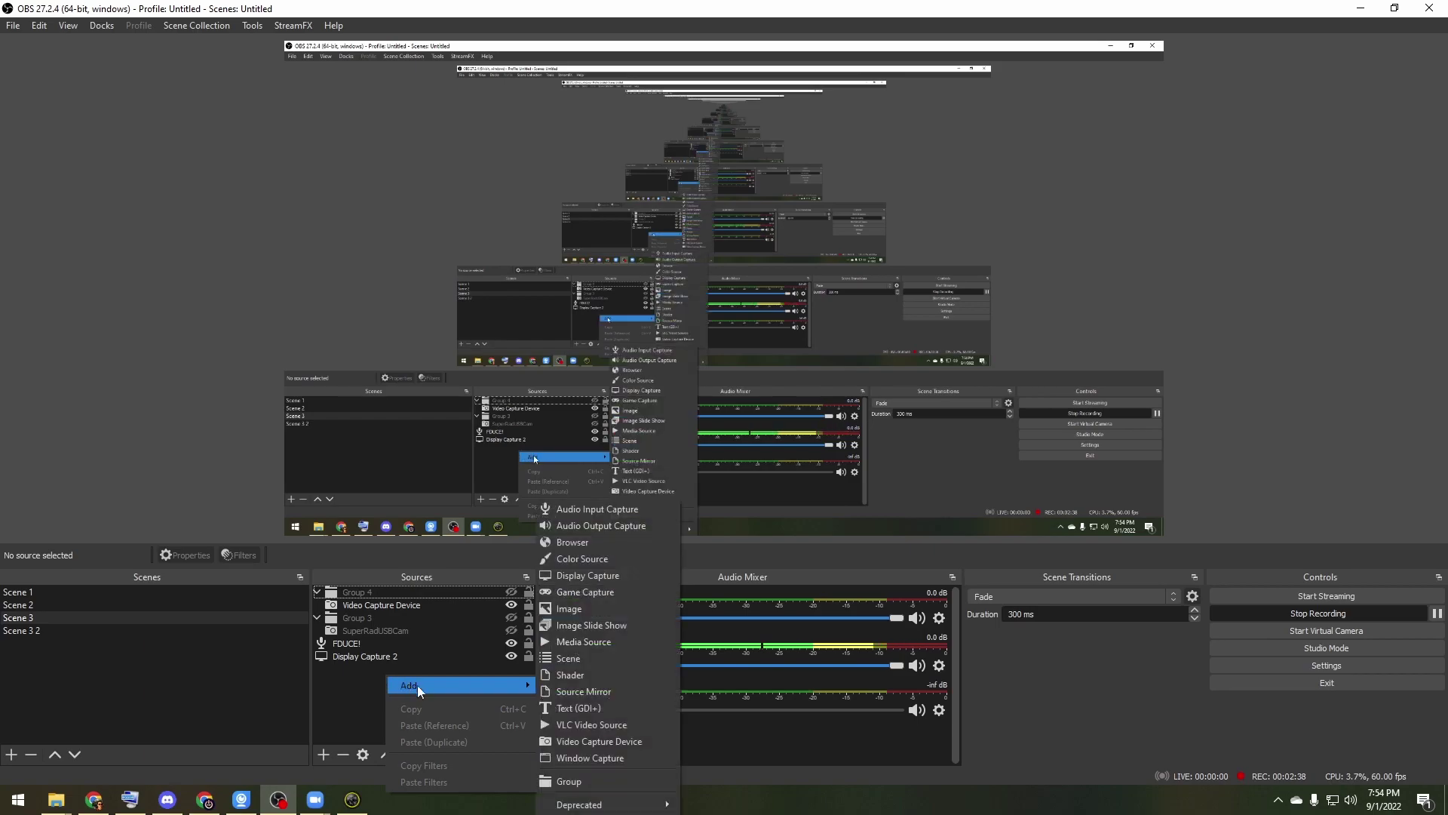
pyautogui.click(605, 741)
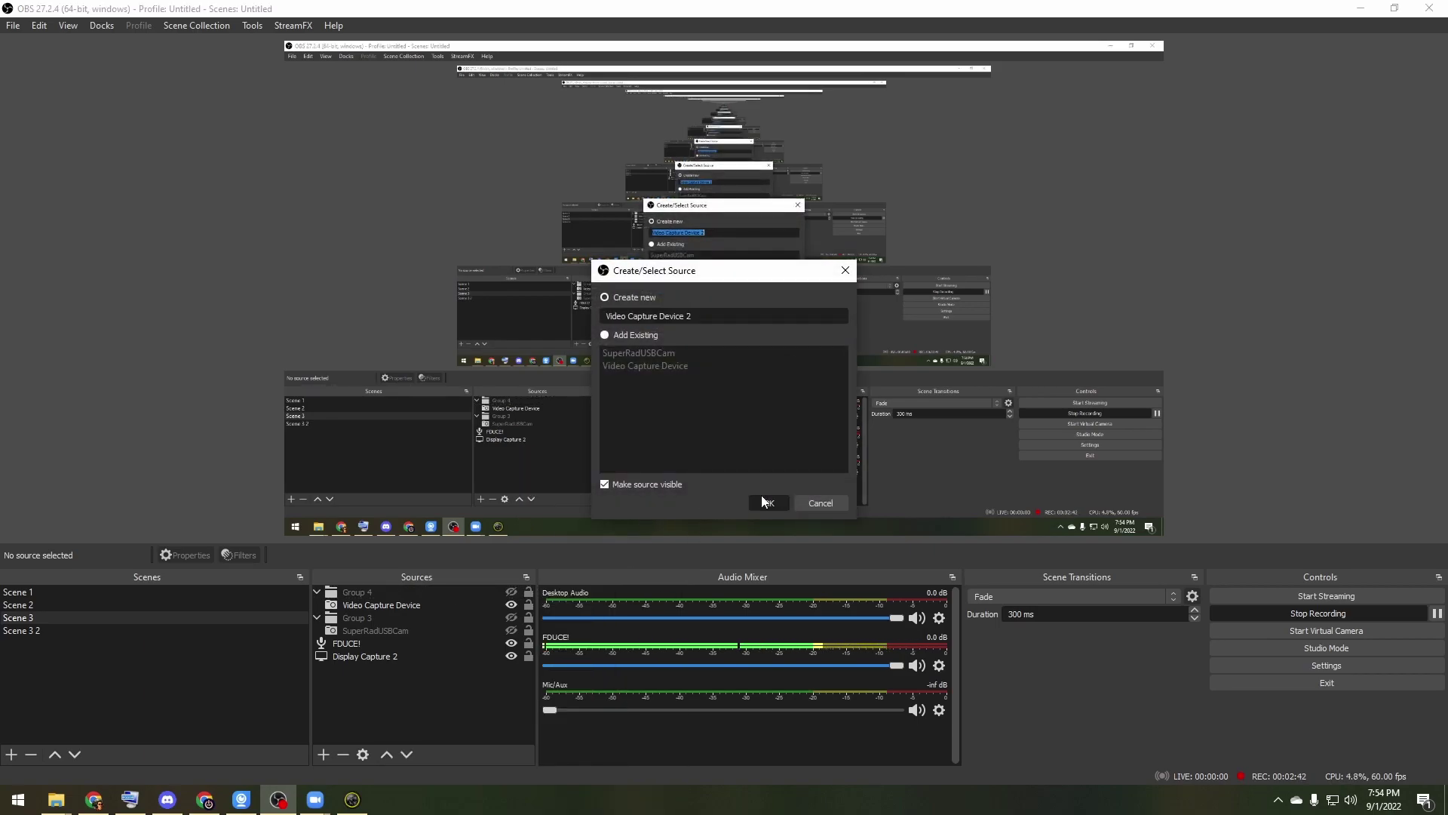
pyautogui.click(762, 497)
pyautogui.click(587, 575)
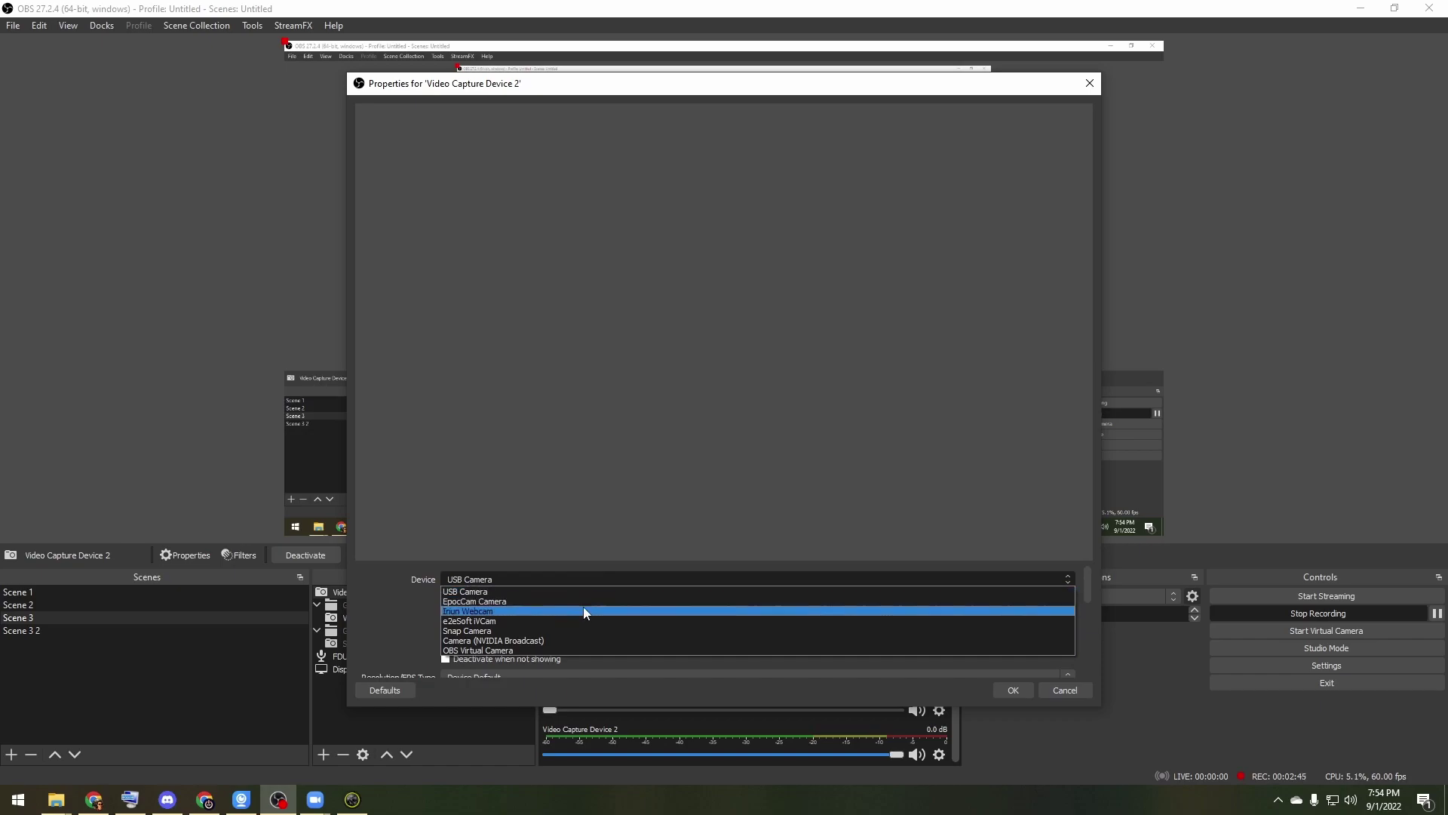
pyautogui.click(573, 631)
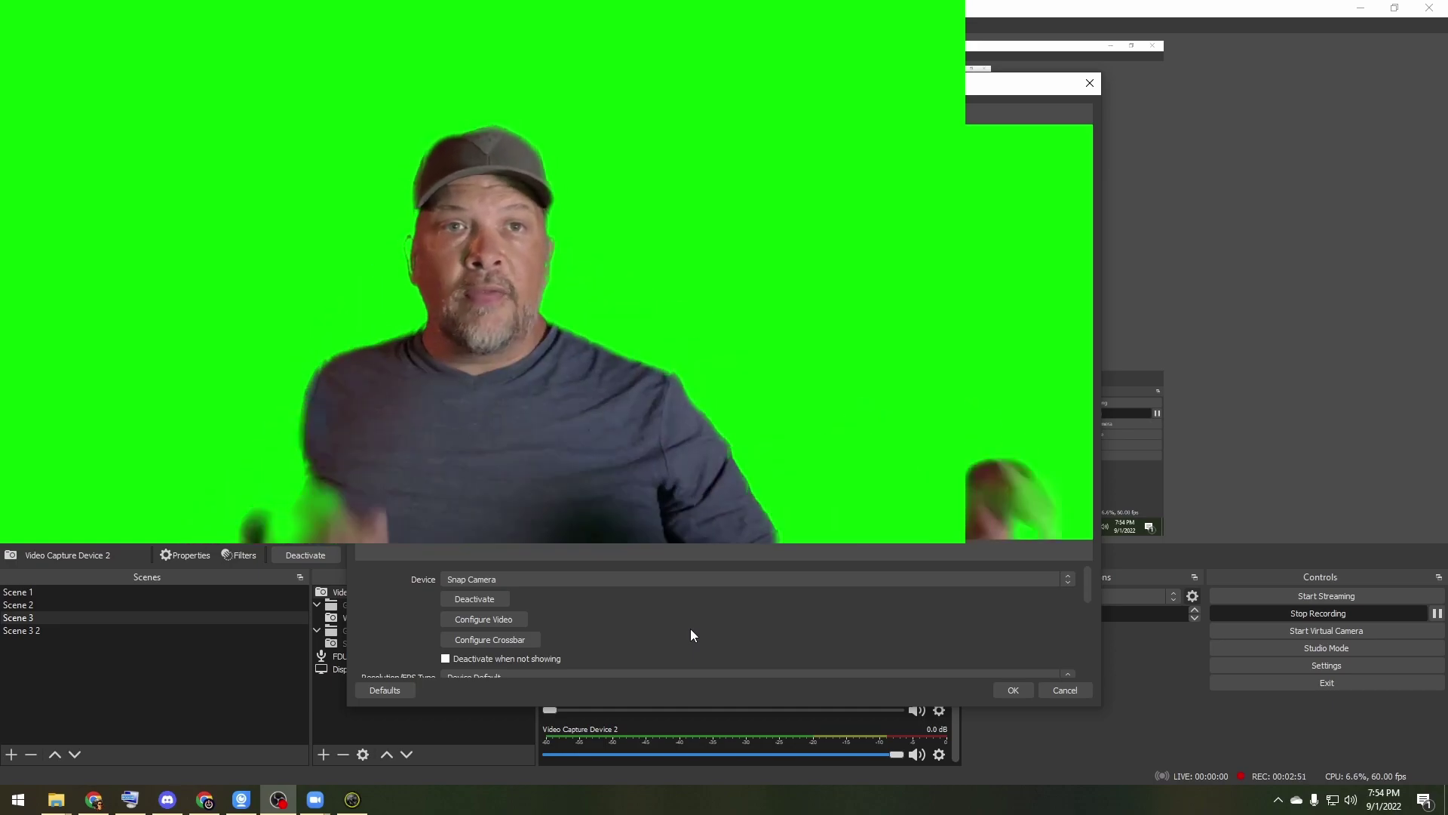
pyautogui.scroll(-2, 700, 632)
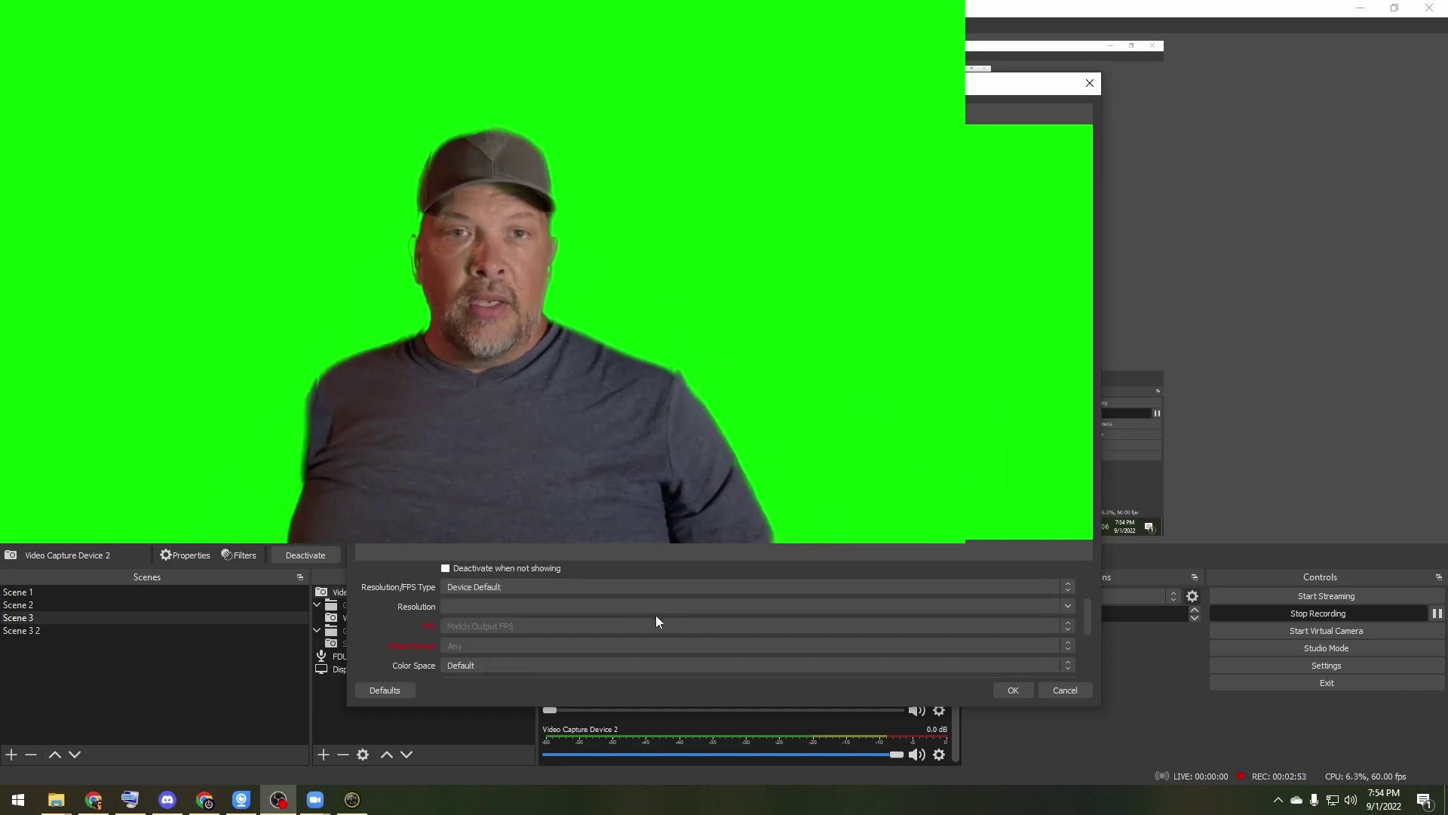
pyautogui.click(1014, 691)
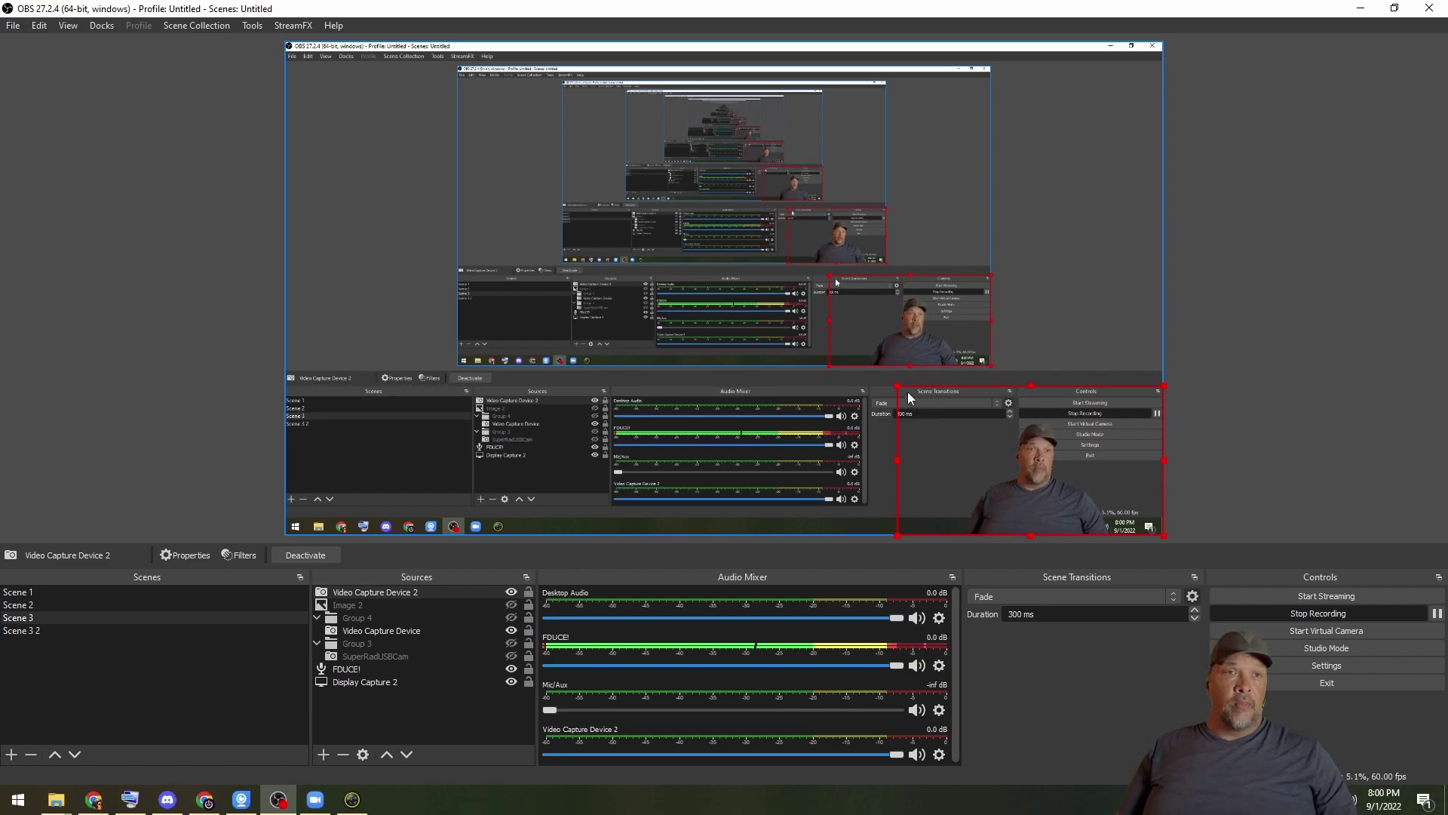
# Scale the Snap Camera feed to fill the canvas, then shrink it into the lower-right corner
pyautogui.moveTo(902, 386); pyautogui.dragTo(288, 58)
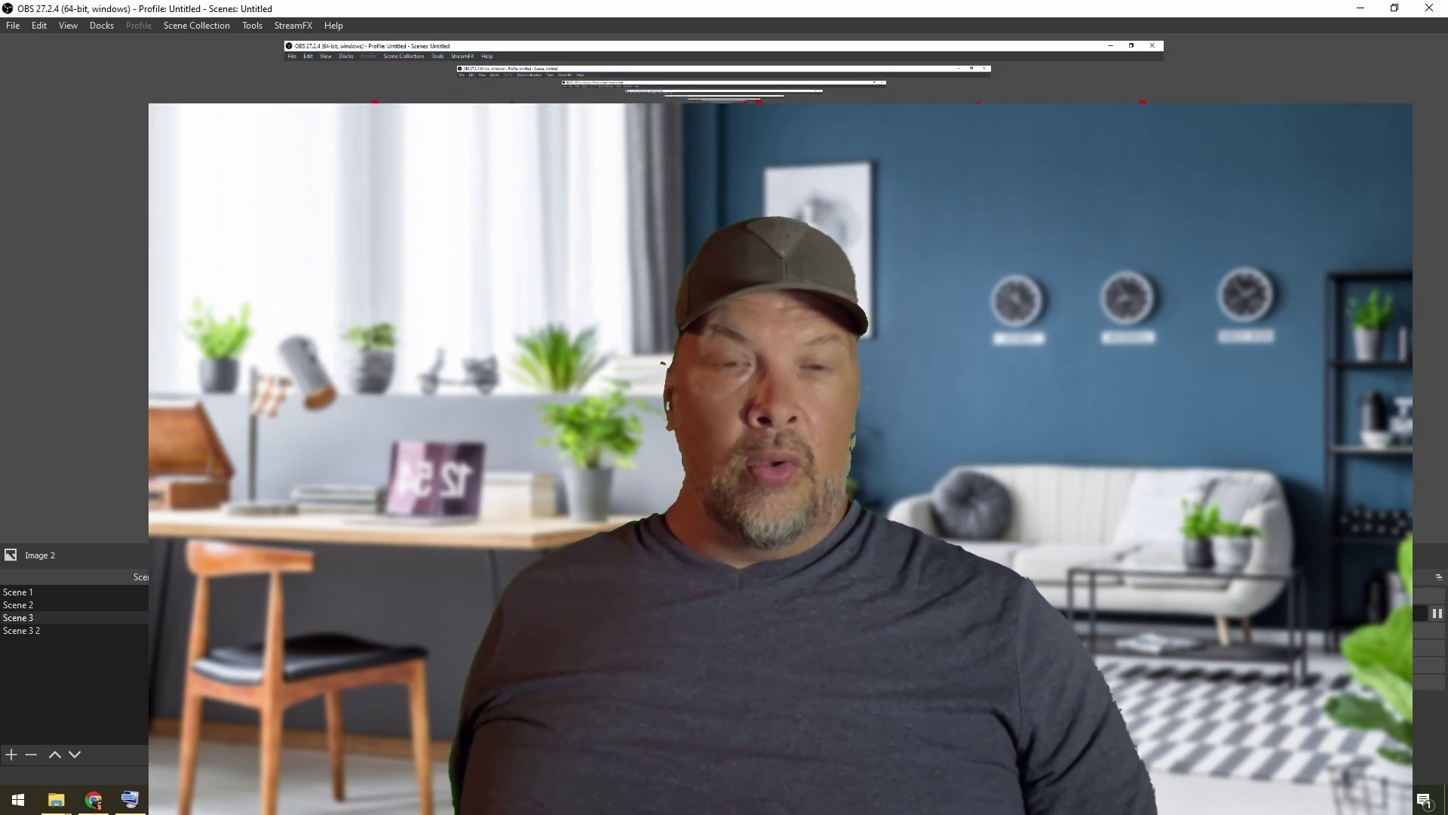
pyautogui.click(734, 407)
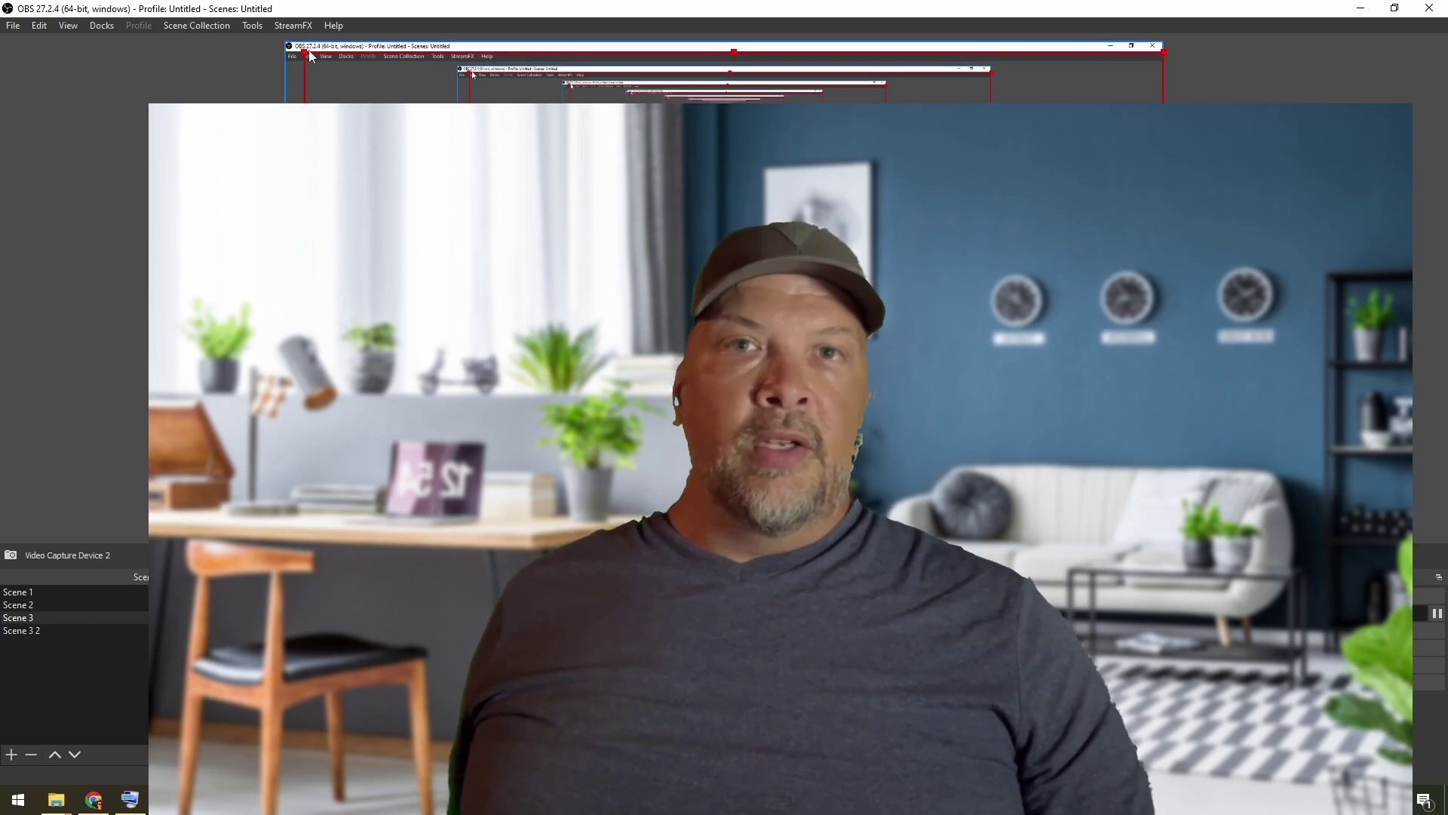
pyautogui.moveTo(304, 51); pyautogui.dragTo(796, 328)
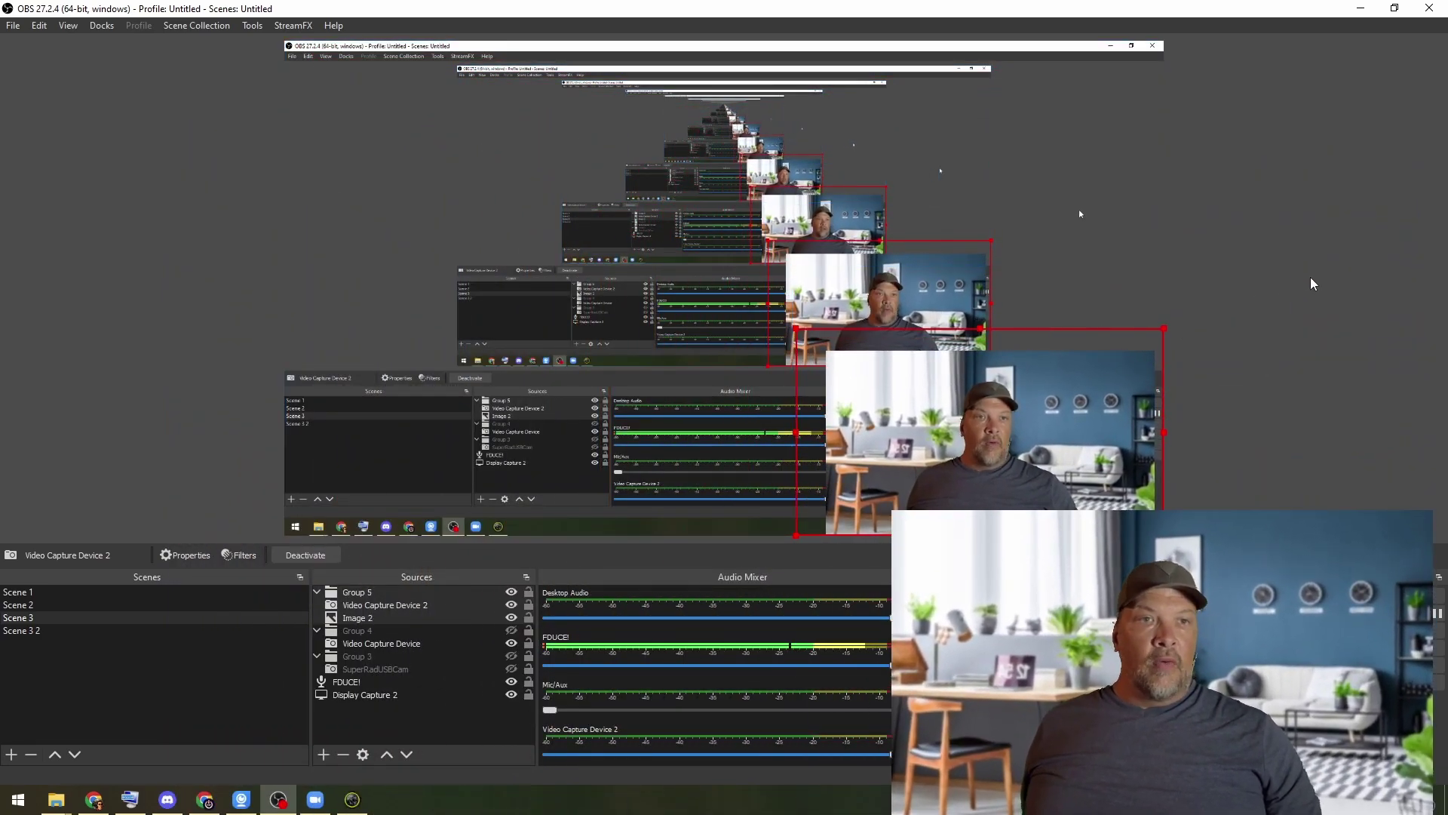
# Give Group 5 an Image Mask/Blend filter using the _pro_circle.png circle mask
pyautogui.click(380, 593)
pyautogui.rightClick(380, 593)
pyautogui.click(410, 568)
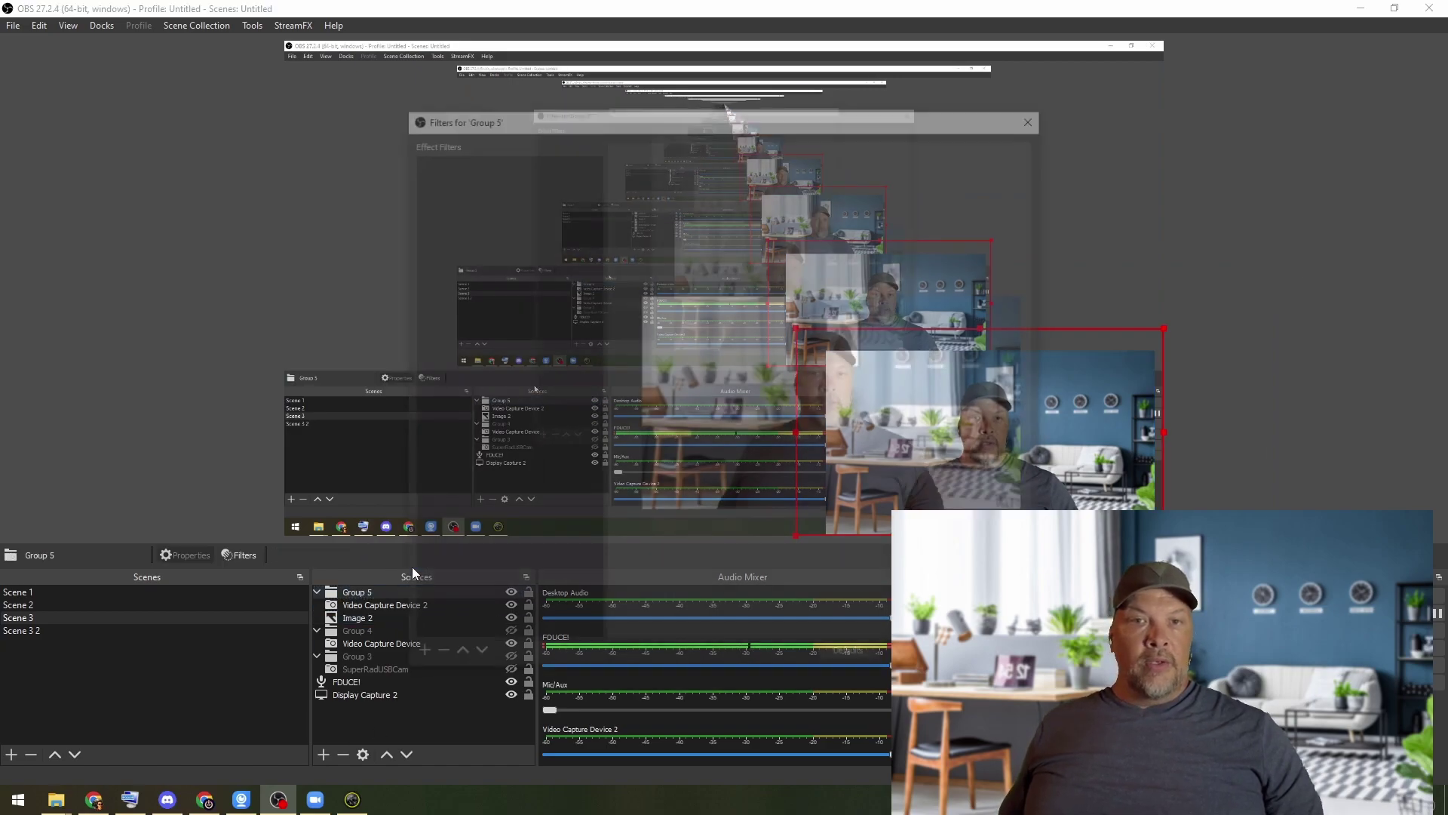
pyautogui.click(416, 658)
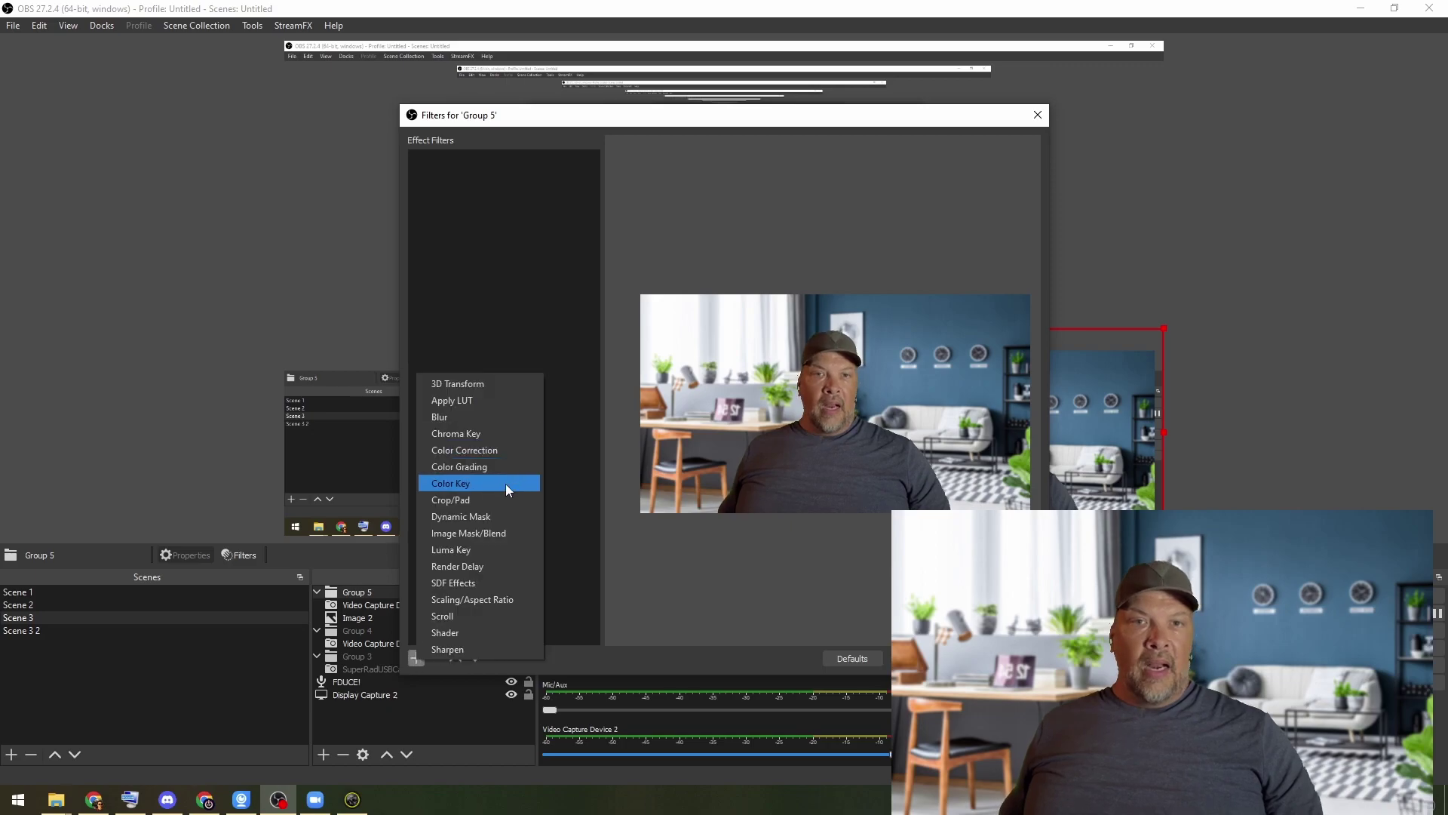
pyautogui.click(486, 533)
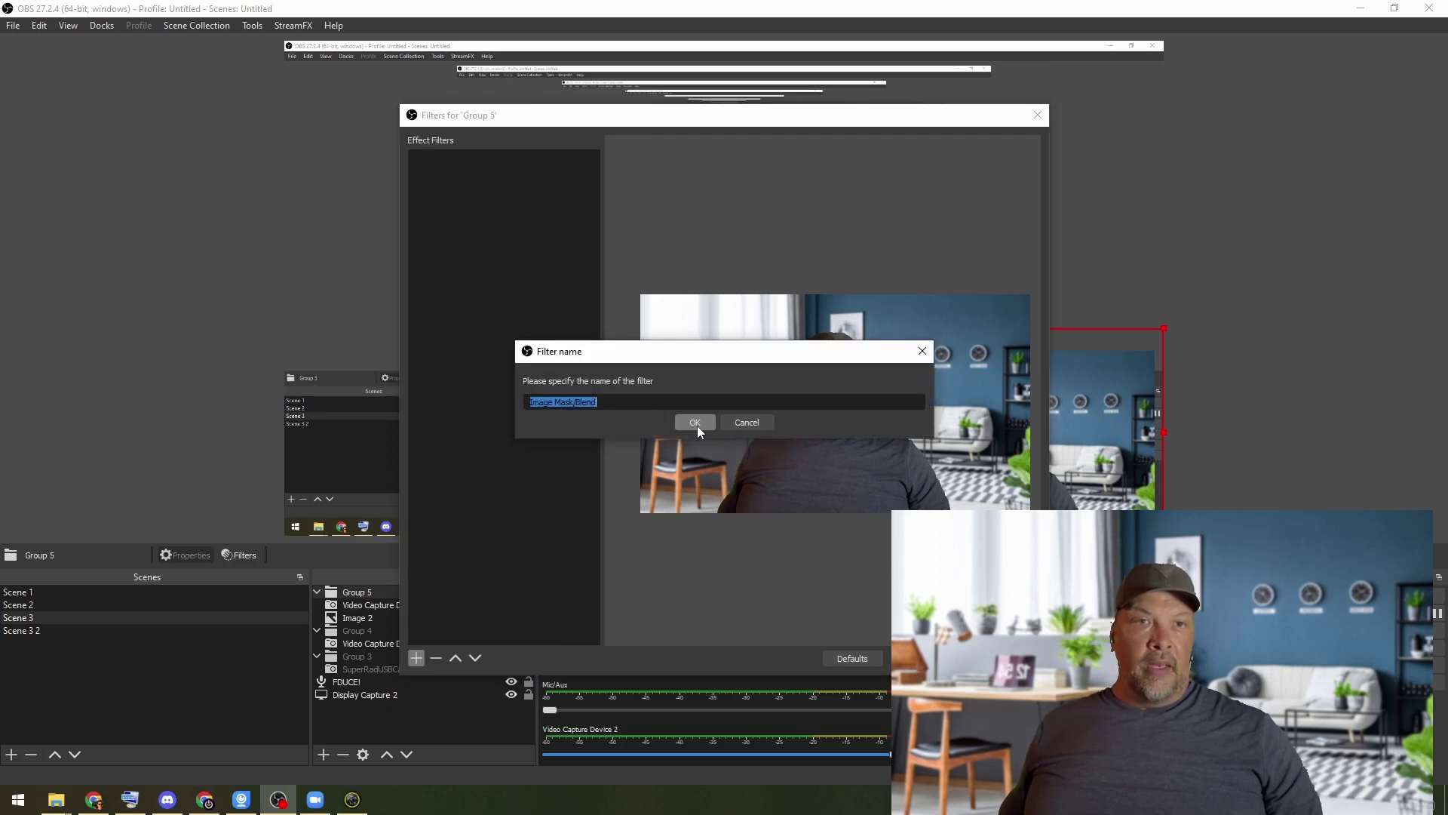
pyautogui.click(695, 424)
pyautogui.click(974, 427)
pyautogui.click(643, 332)
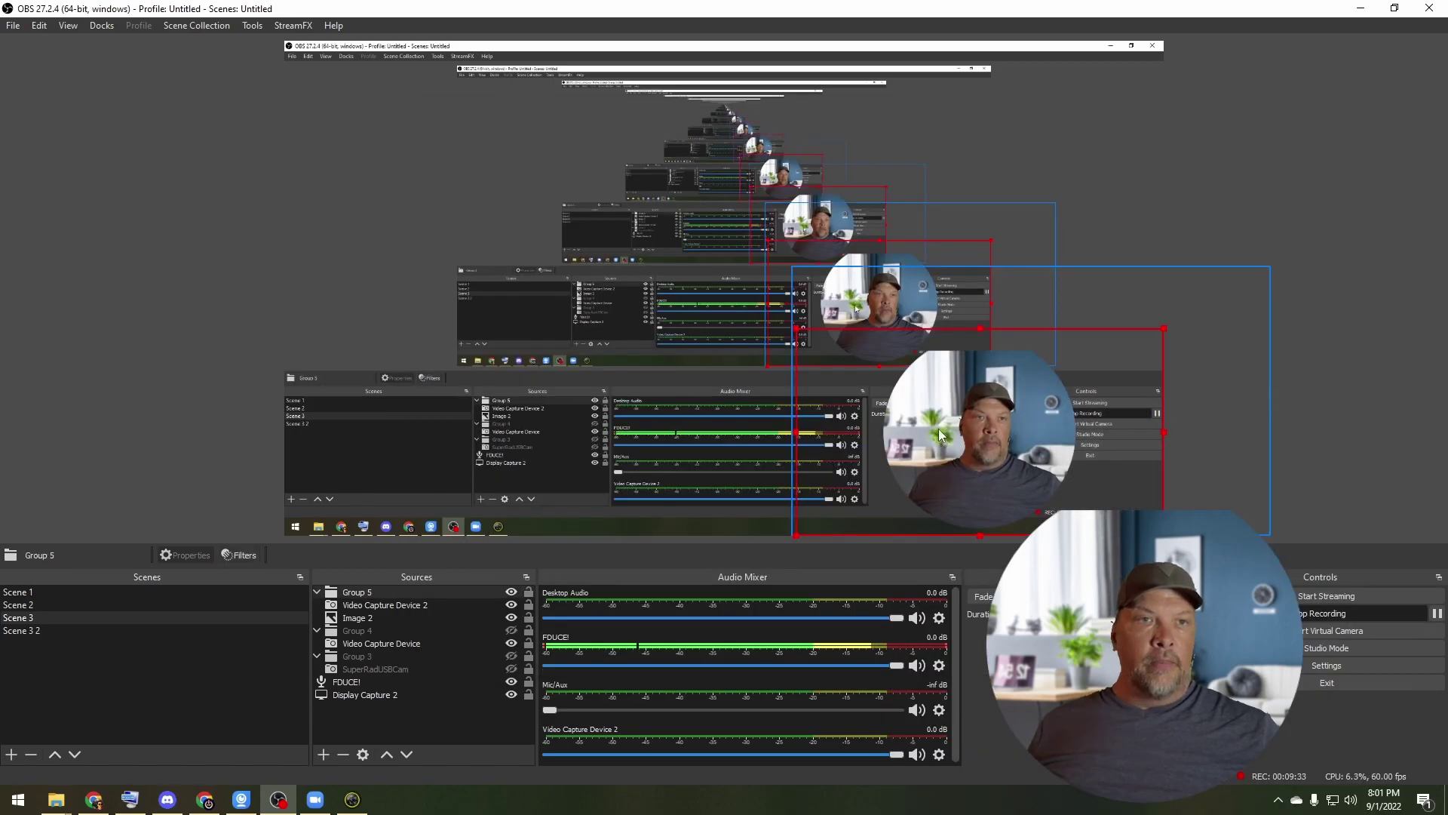
pyautogui.click(940, 435)
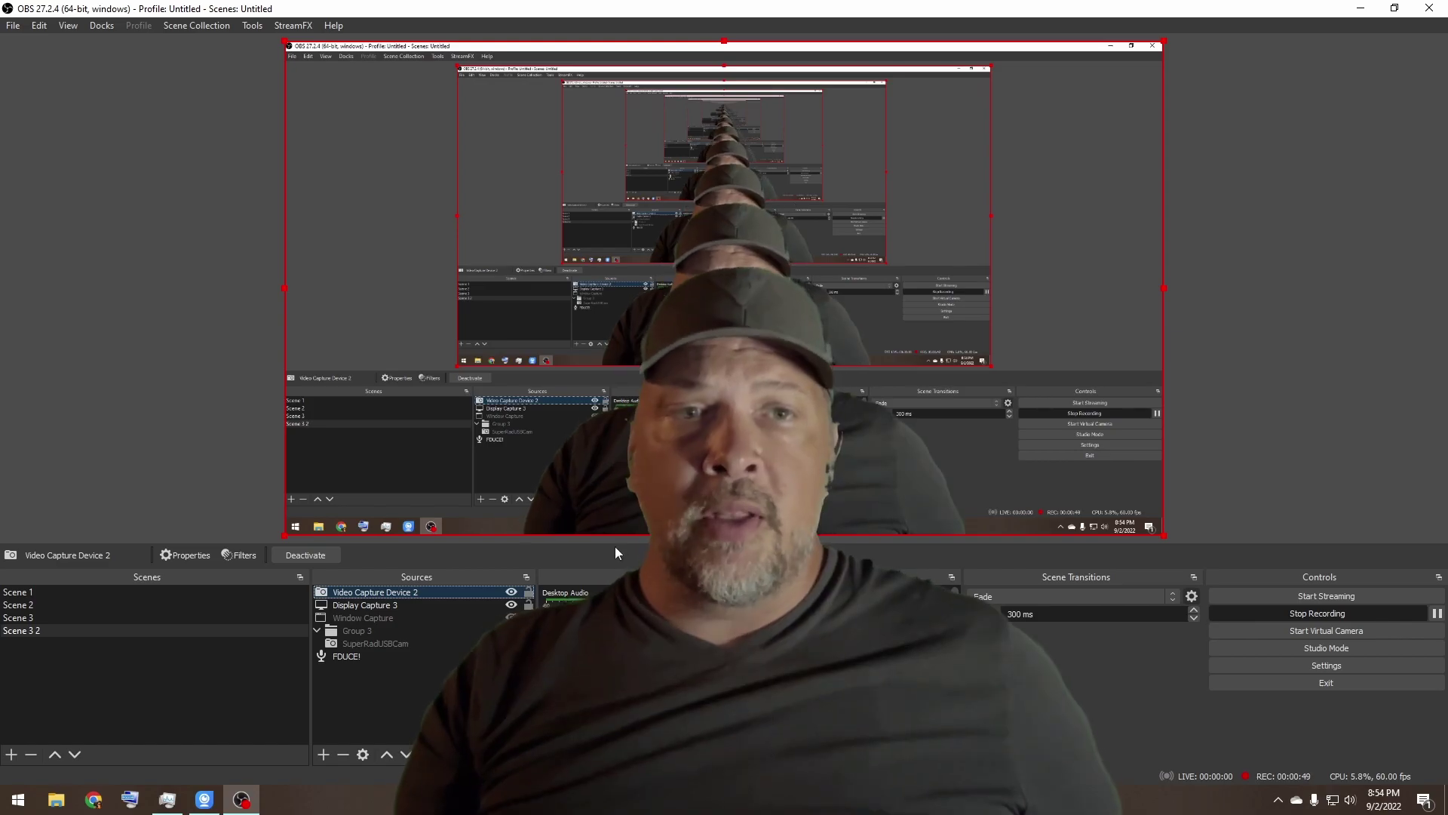
# Start adding a new Image source from the Sources context menu
pyautogui.rightClick(360, 690)
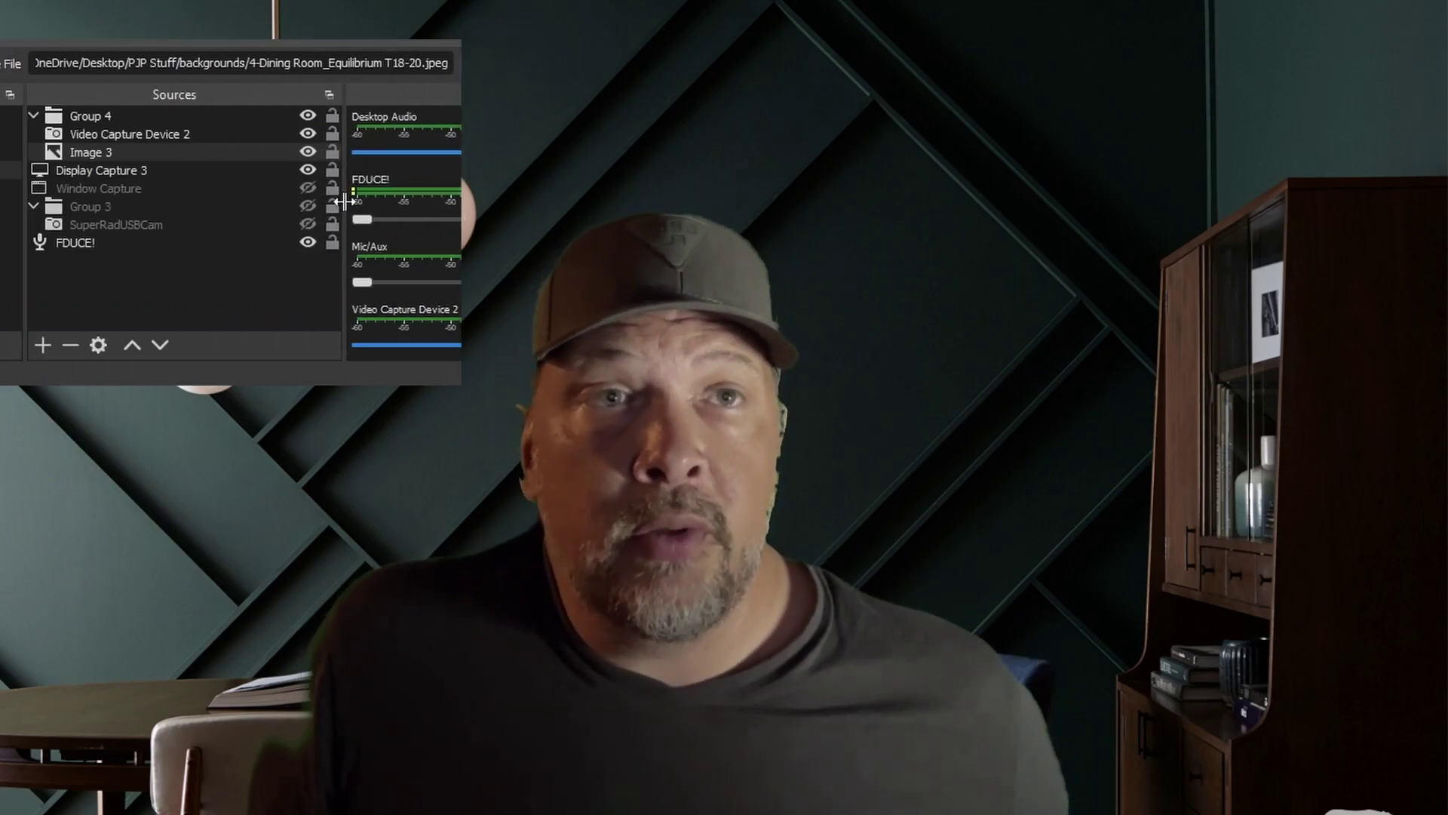
# Add a Blur filter with its default name to the Image 3 background and set its type to Gaussian
pyautogui.rightClick(87, 152)
pyautogui.click(121, 104)
pyautogui.rightClick(68, 189)
pyautogui.moveTo(113, 193)
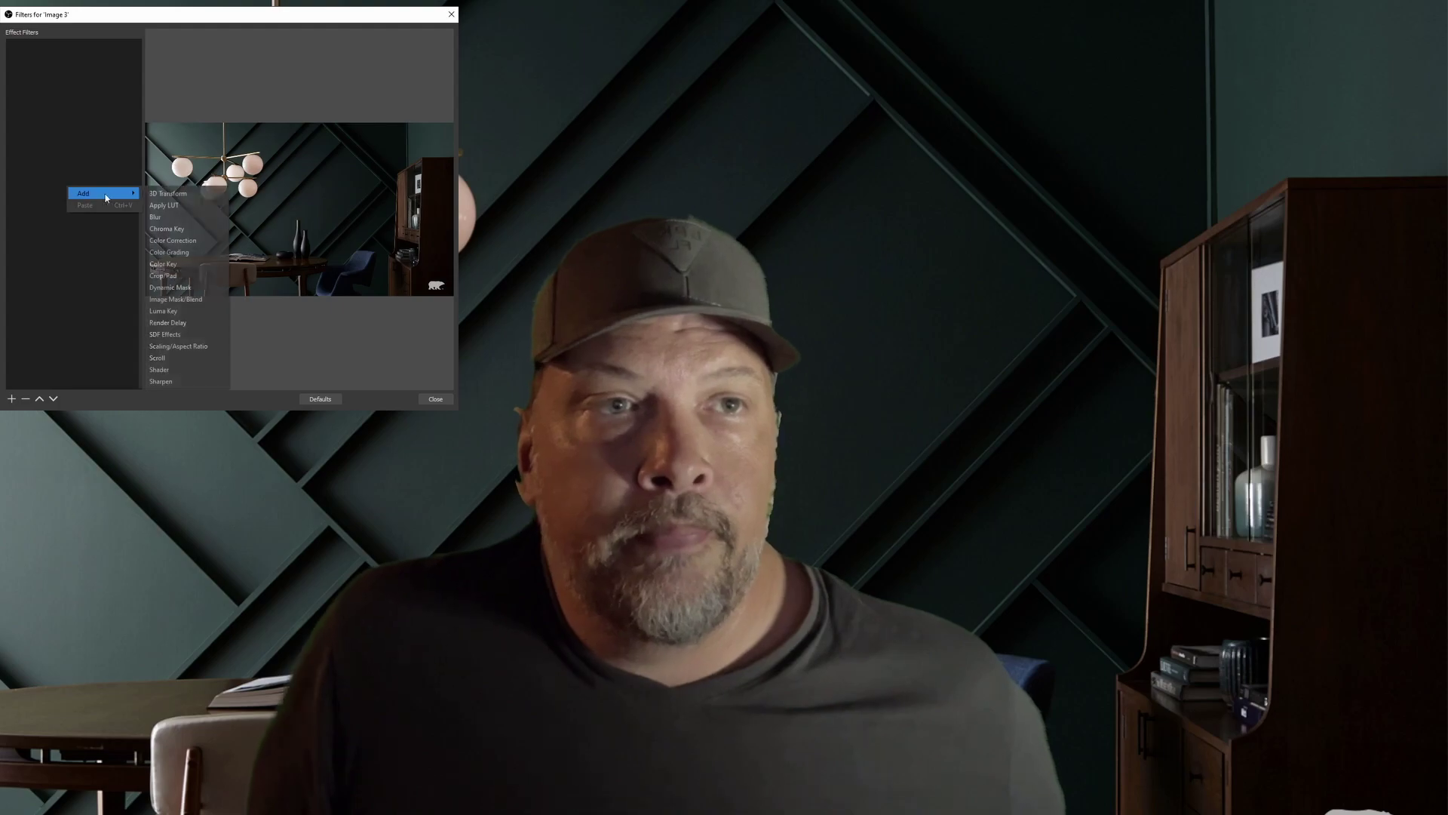
pyautogui.click(168, 217)
pyautogui.press('Return')
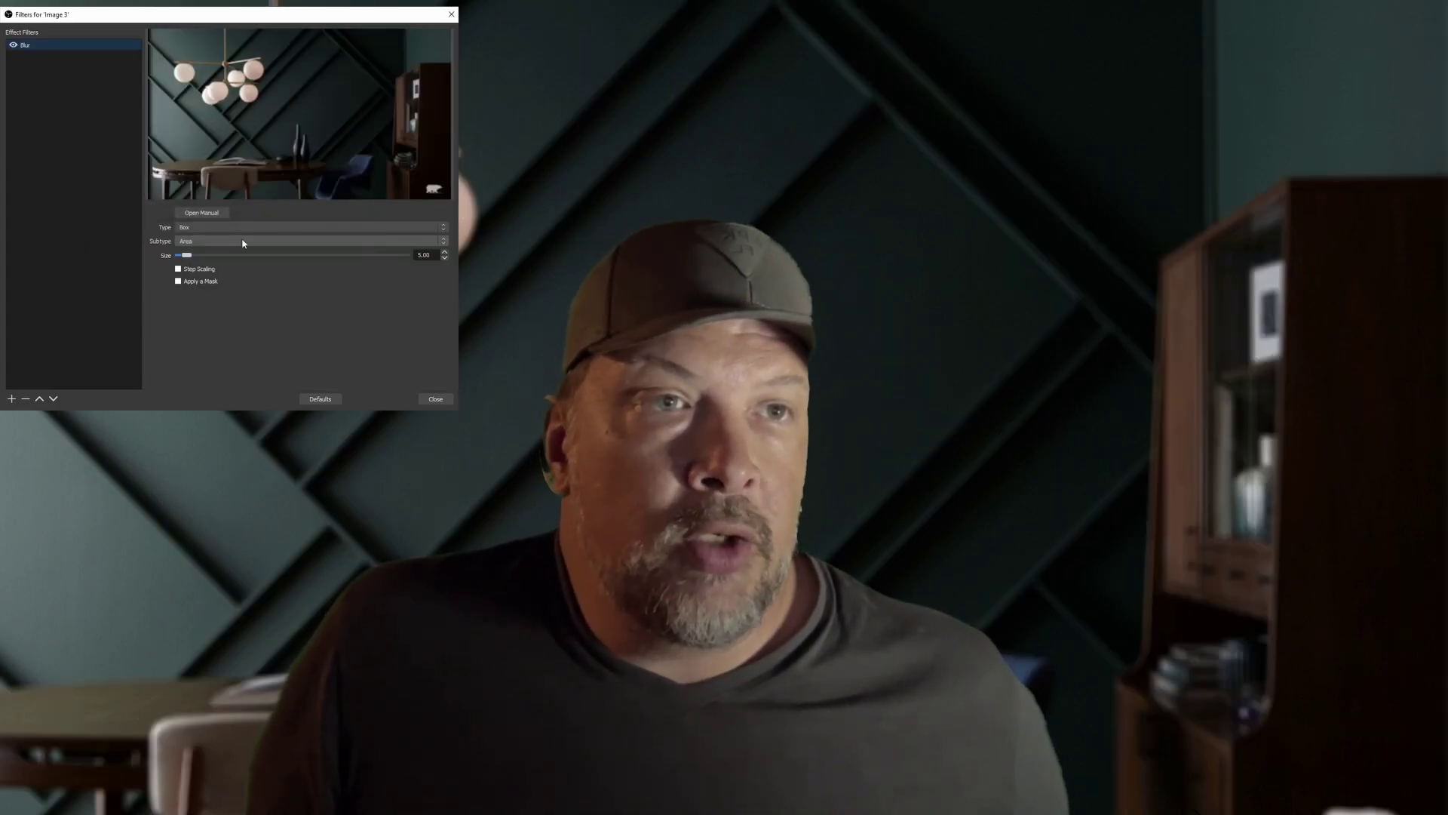
pyautogui.click(235, 227)
pyautogui.click(232, 252)
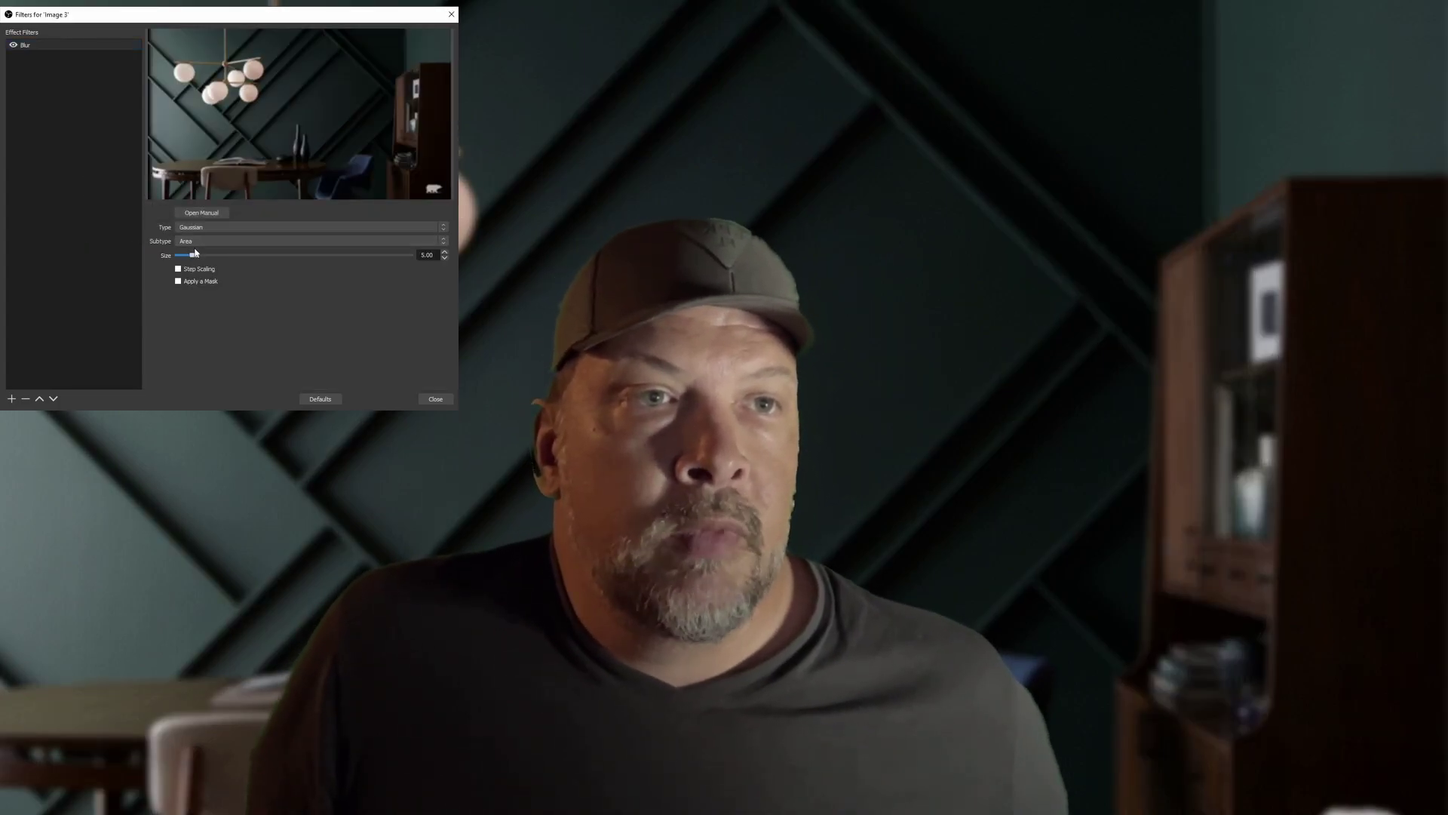